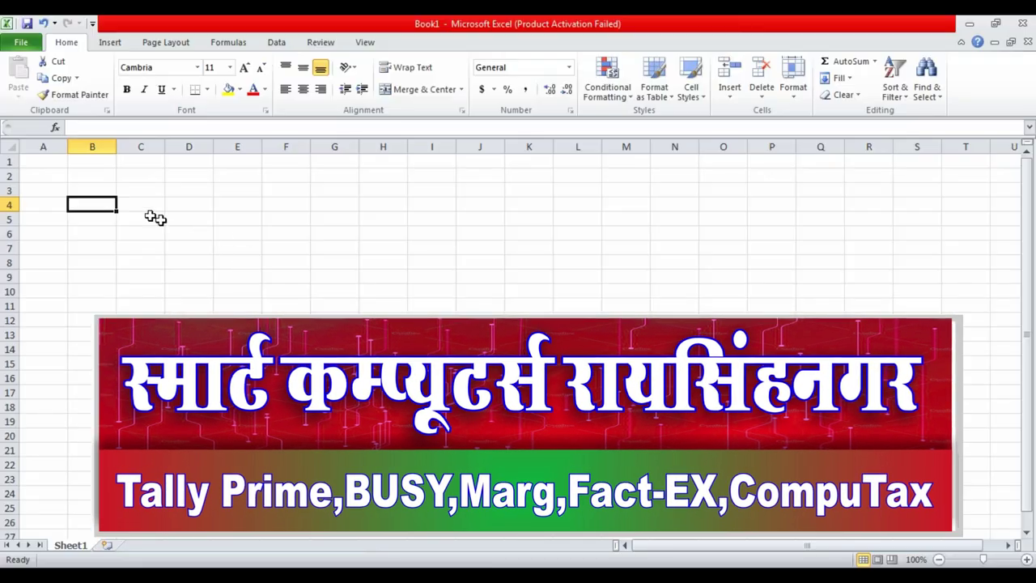
Select cell C5 in the empty Book1 worksheet.
left_click(142, 217)
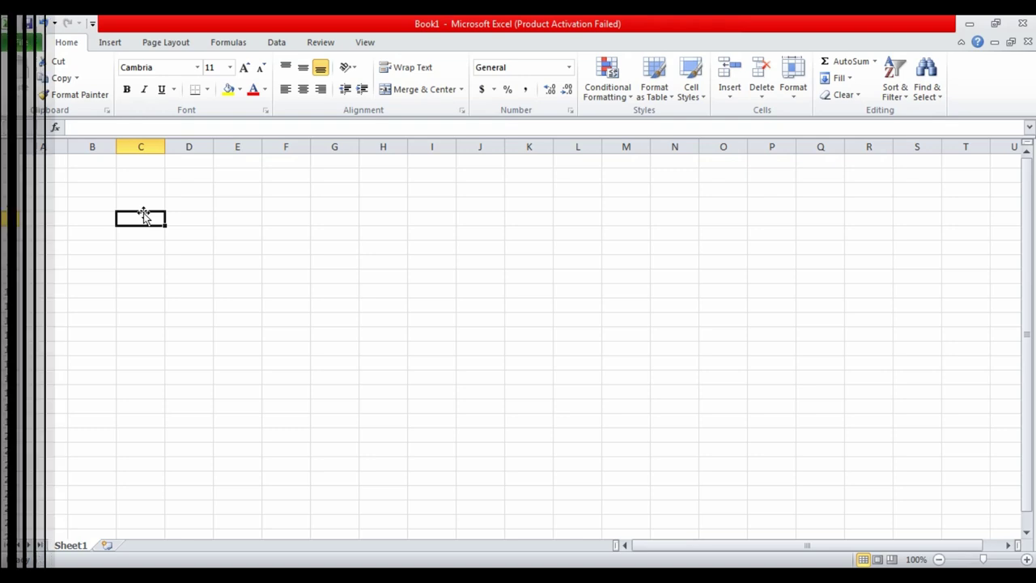
Select cell I6, then bring the 3balance photo back in front of Book1.
left_click(430, 236)
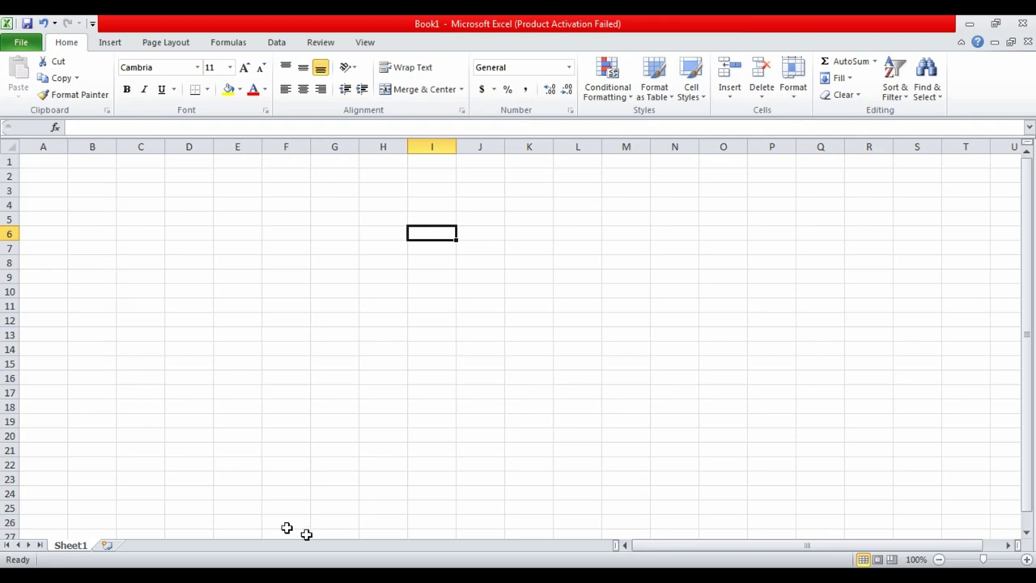
left_click(329, 564)
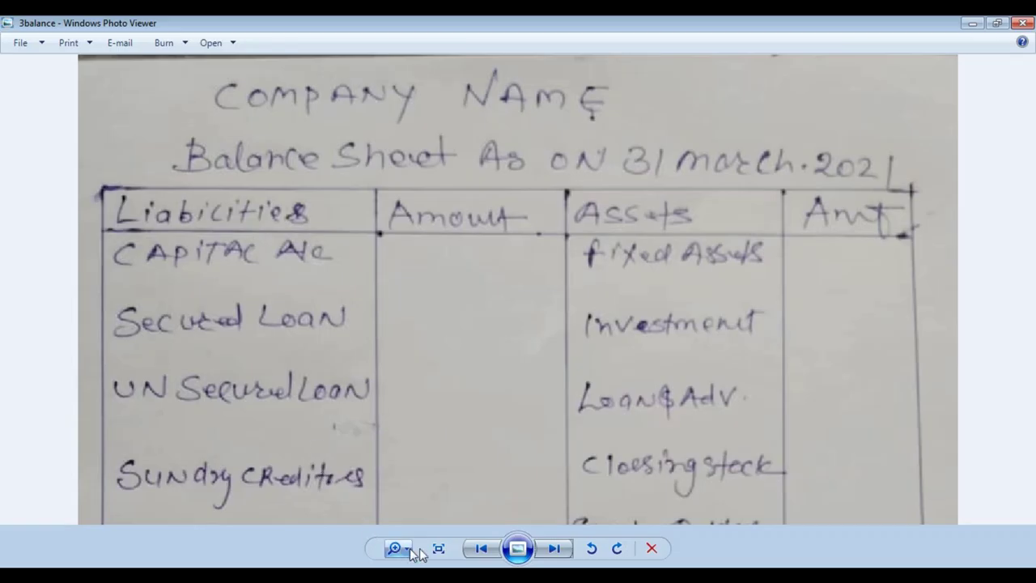
Step back two photos to the 1trading image and zoom into its table.
left_click(483, 549)
left_click(482, 548)
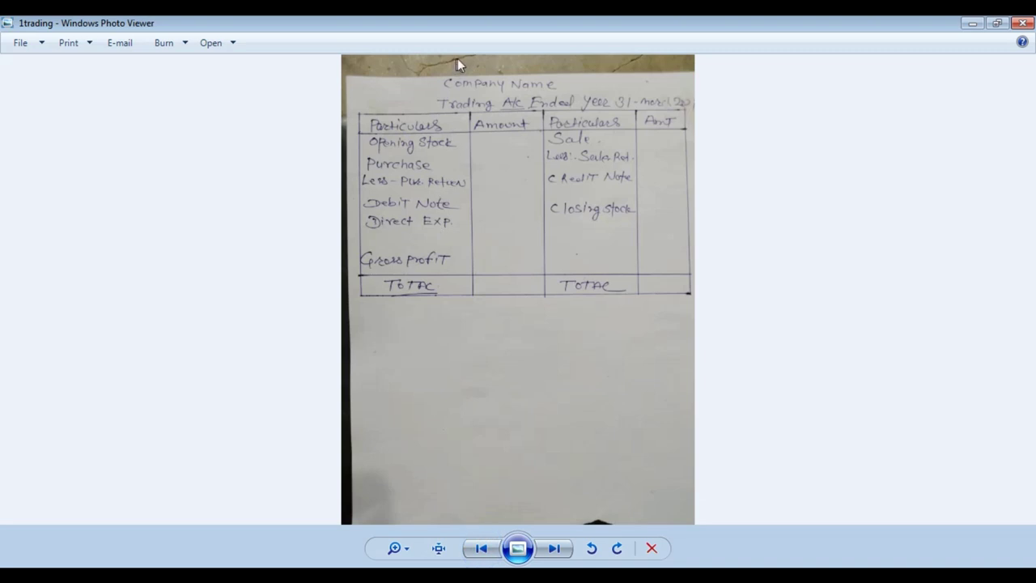
scroll(484, 109, "up", 2)
left_click_drag(503, 116, 455, 253)
scroll(455, 252, "up", 2)
left_click_drag(462, 192, 463, 261)
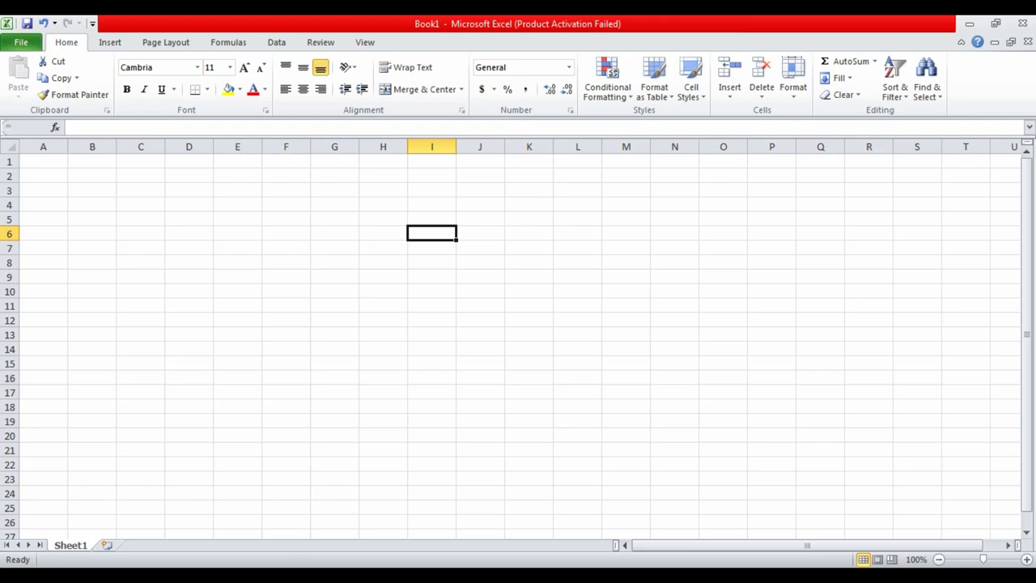
Pan the enlarged photo across the Gross profit, TOTAL and Company Name rows.
key("alt+Tab")
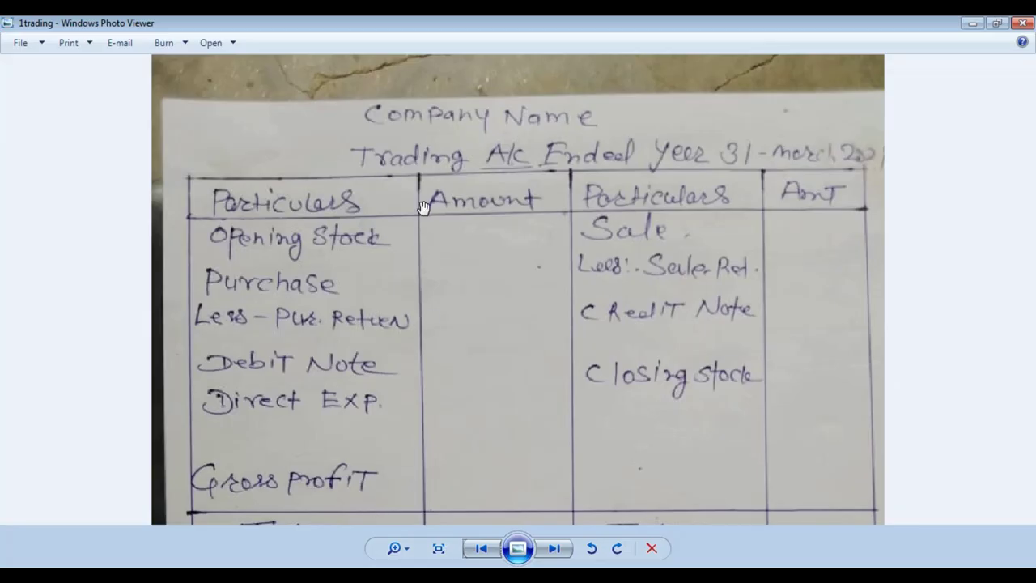
scroll(479, 209, "up", 1)
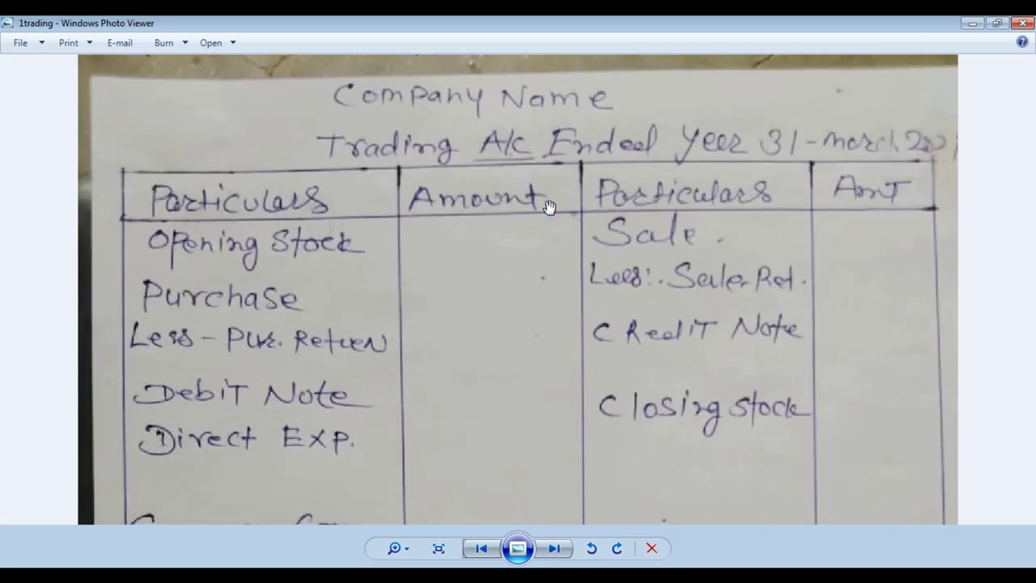
left_click_drag(536, 291, 519, 180)
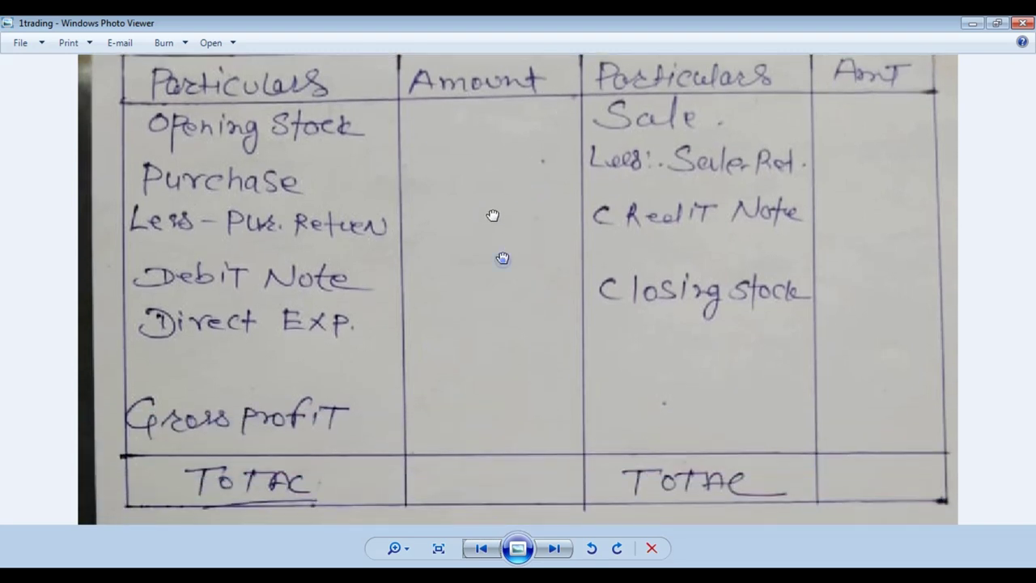
mouse_move(502, 258)
left_mouse_down()
mouse_move(486, 229)
mouse_move(434, 456)
left_mouse_up()
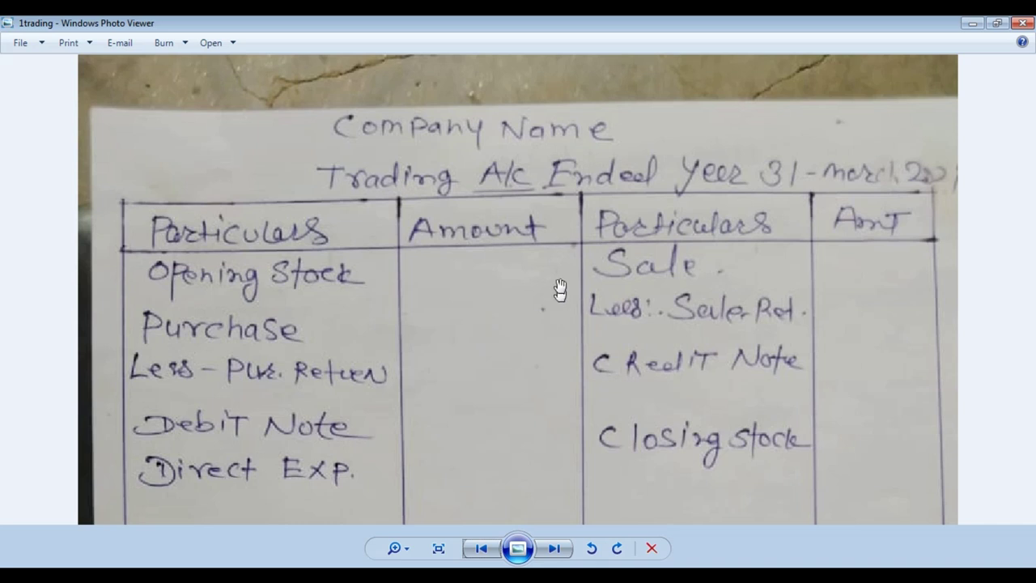
mouse_move(558, 289)
left_mouse_down()
mouse_move(523, 229)
mouse_move(524, 284)
left_mouse_up()
scroll(534, 151, "up", 1)
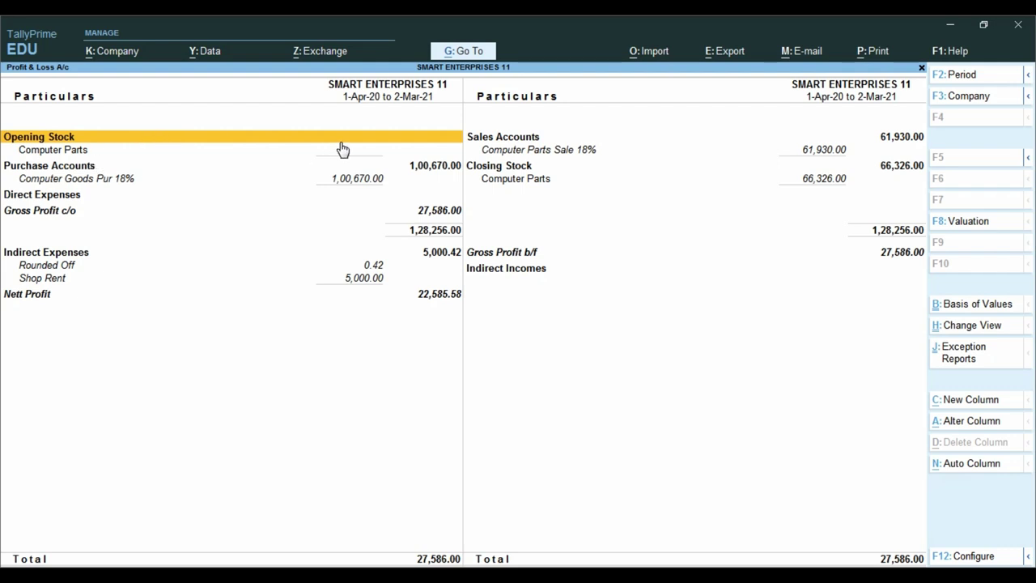
key("ctrl")
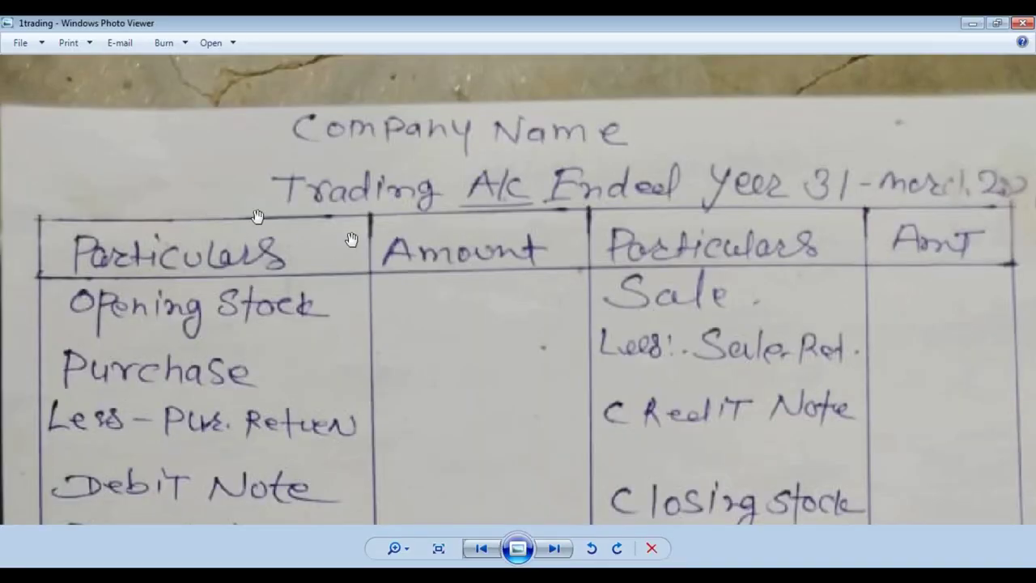
scroll(427, 362, "up", 2)
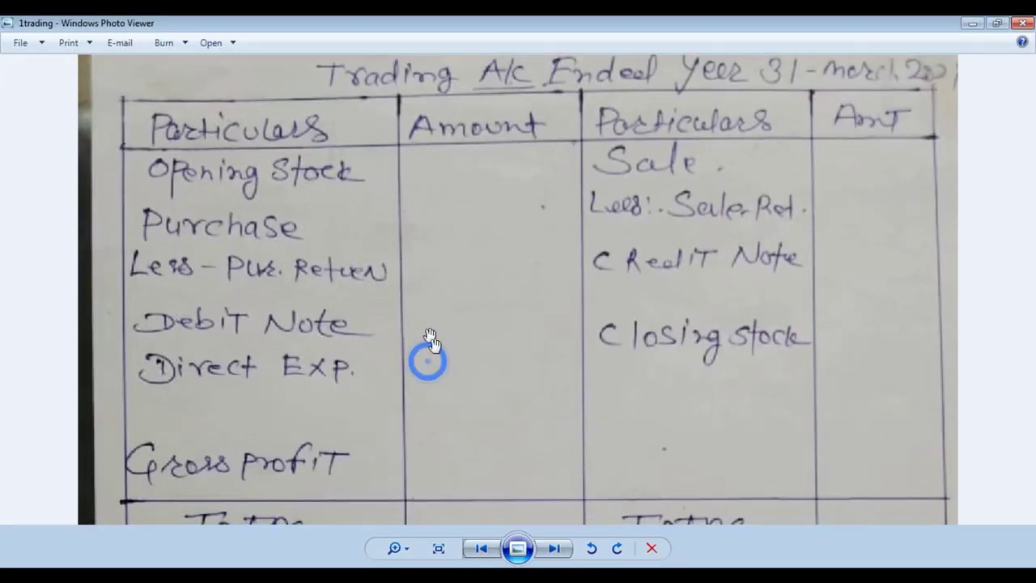
Zoom into the photo's Company Name heading, then return to Excel at cell A2.
left_click_drag(428, 361, 402, 476)
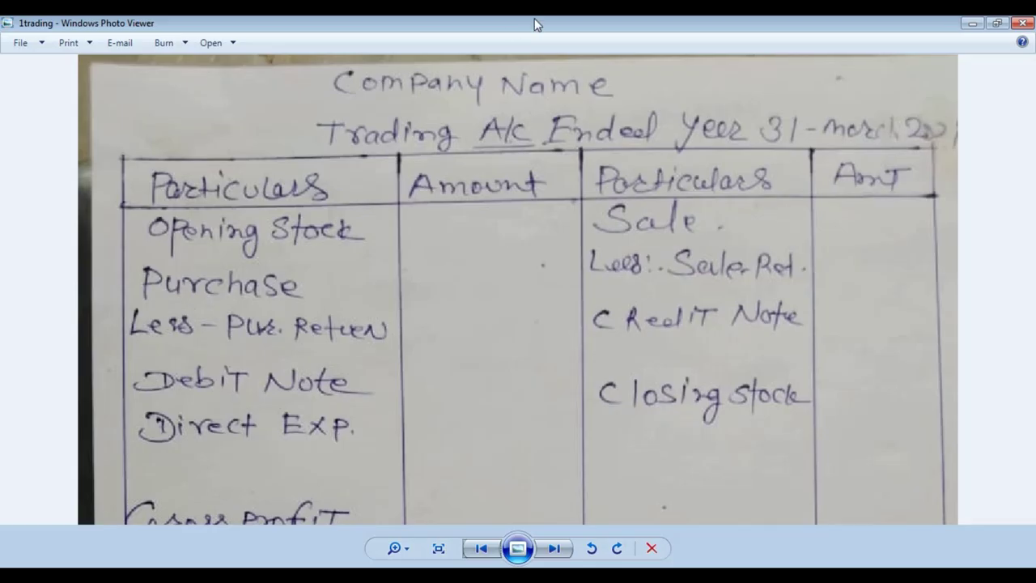
scroll(459, 120, "up", 1)
scroll(459, 120, "up", 1)
scroll(459, 120, "up", 1)
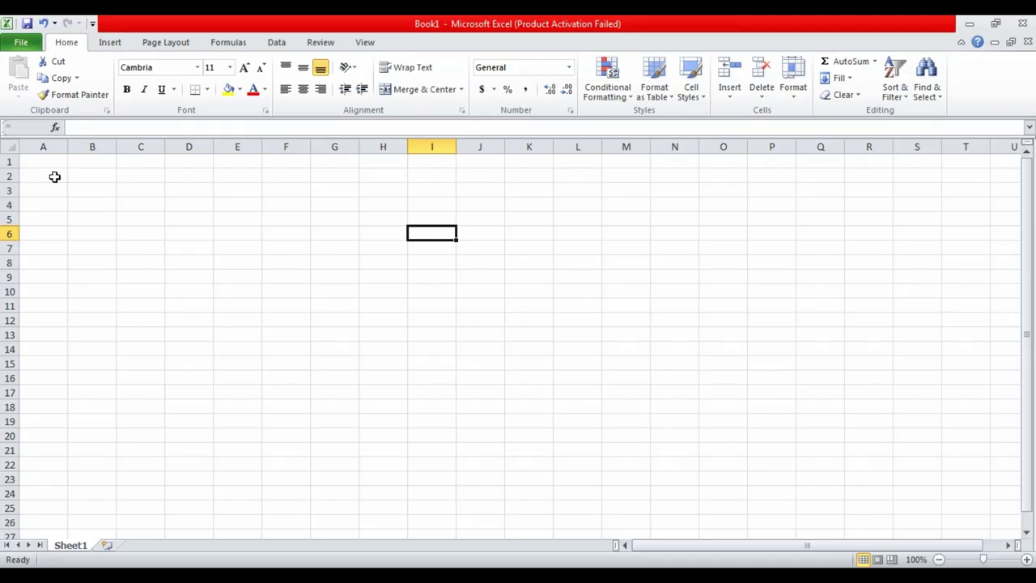
left_click(54, 174)
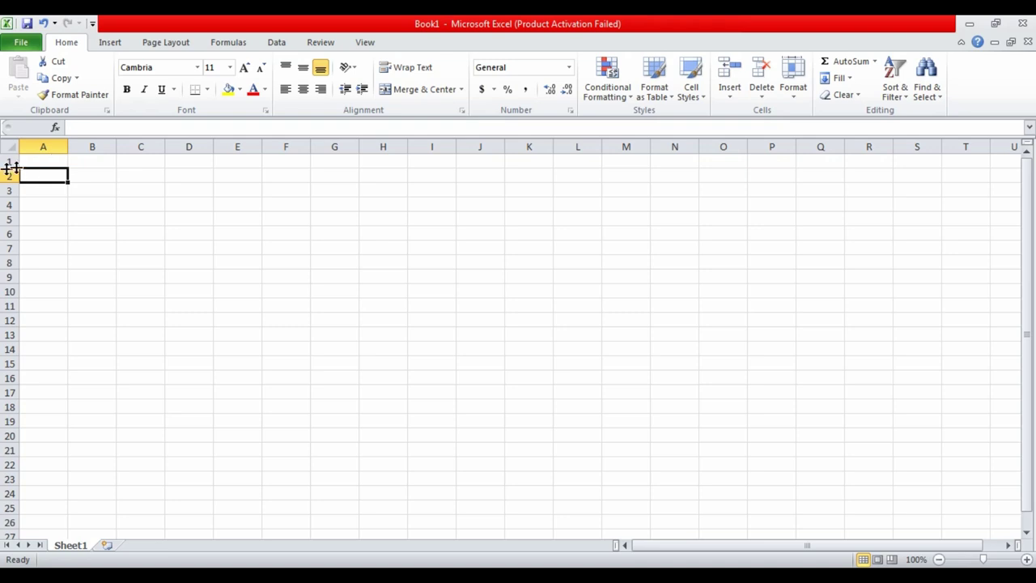
Select cells A1, C2, C6 and E5 in the empty sheet.
left_click(50, 161)
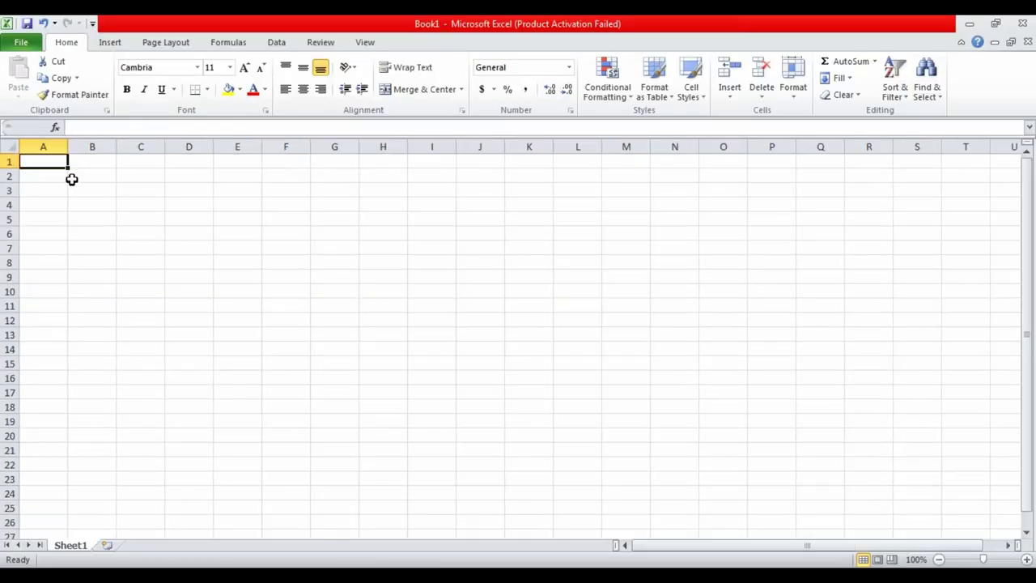
left_click(133, 179)
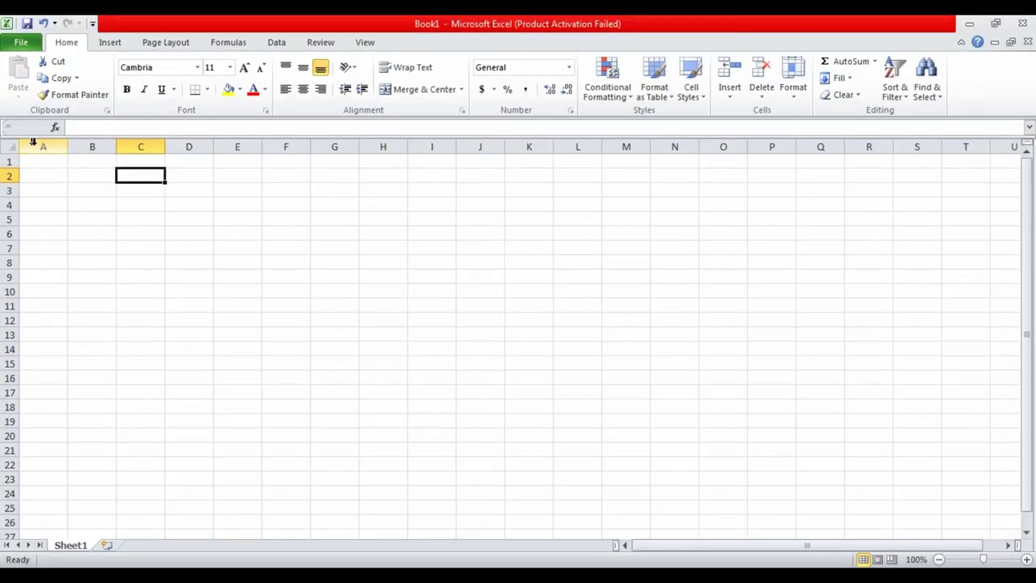
left_click(130, 235)
left_click(247, 219)
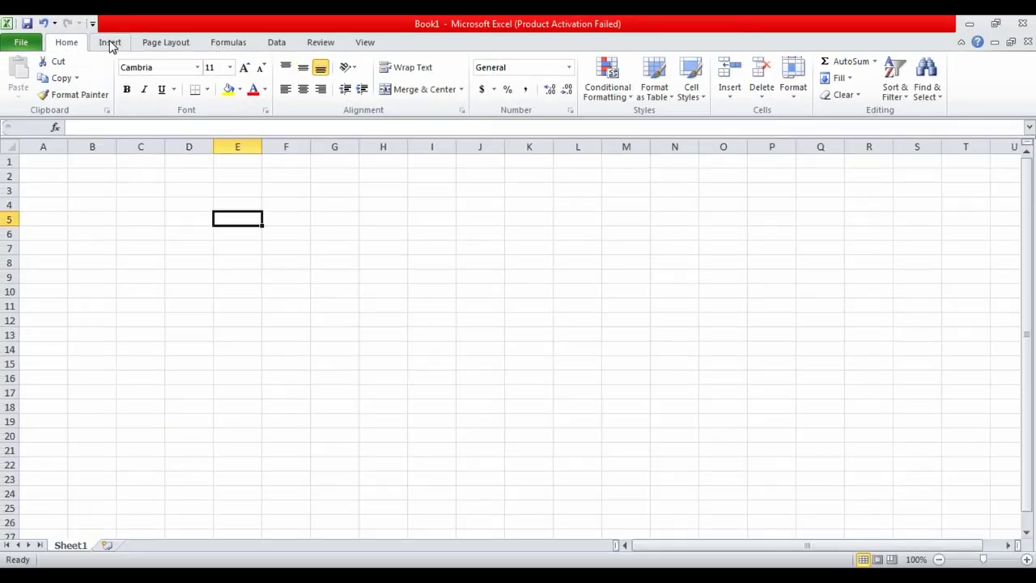
Browse the Insert, Page Layout, Formulas and Data tabs, ending on Home.
left_click(110, 44)
left_click(168, 44)
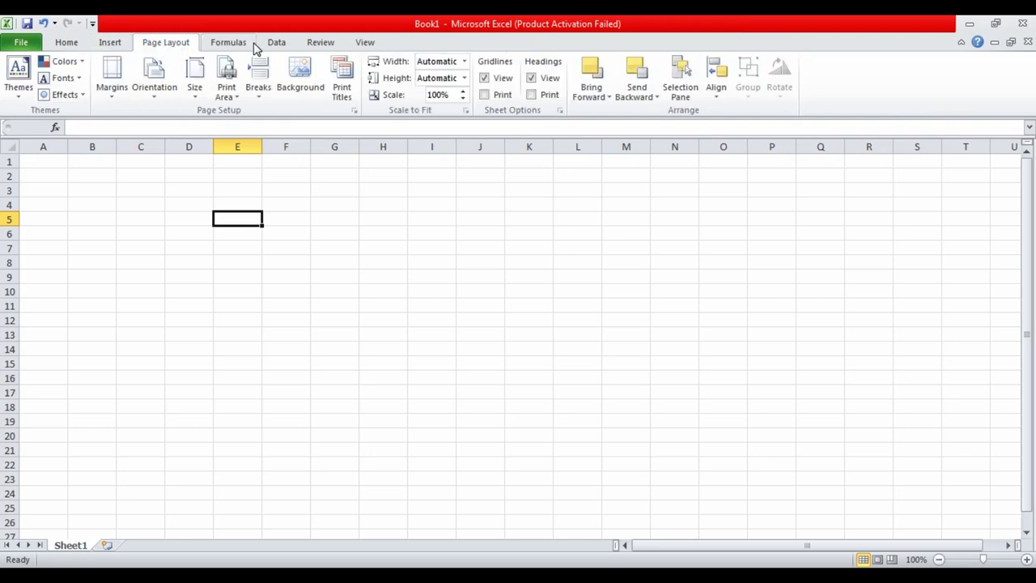
left_click(228, 45)
left_click(278, 44)
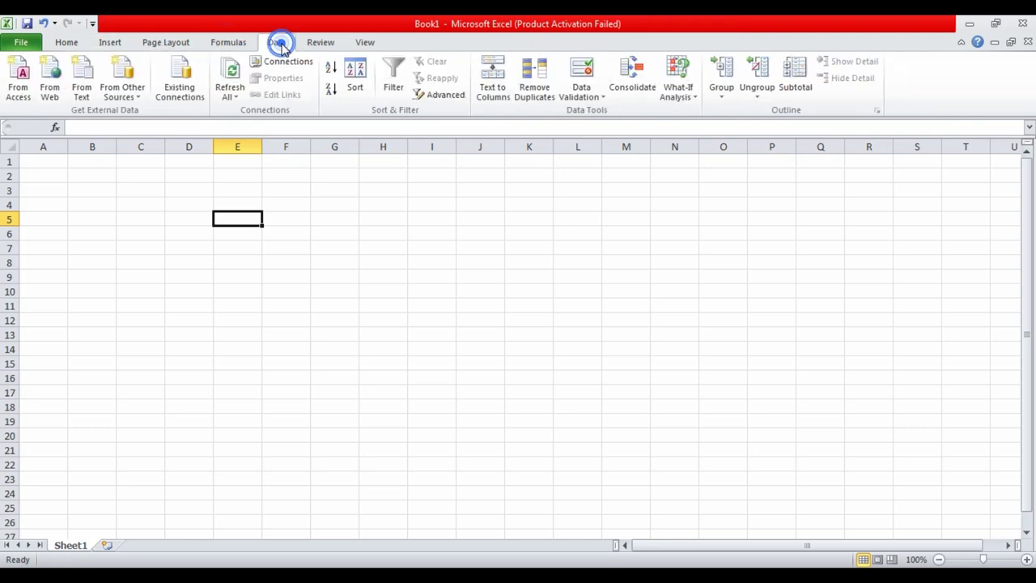
left_click(67, 43)
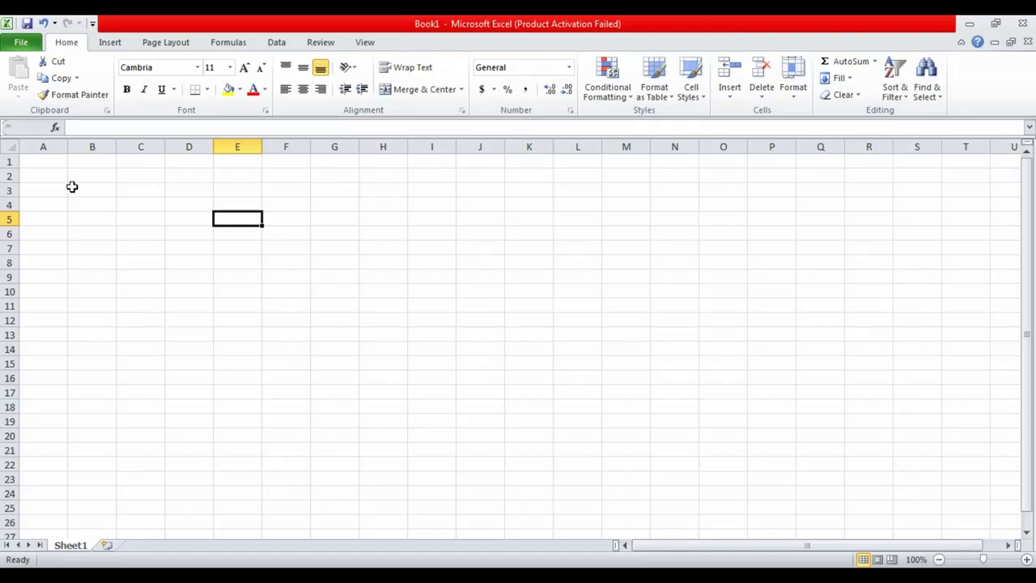
Type SMART ENTERPRISES 11 into cell A2 and compare it with the photo's title.
left_click(49, 175)
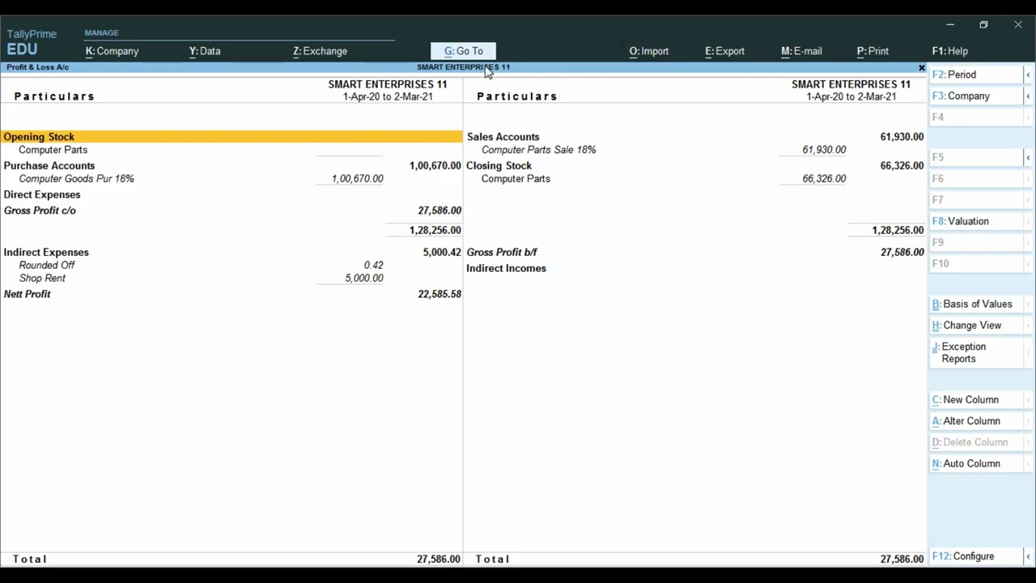
key("ctrl")
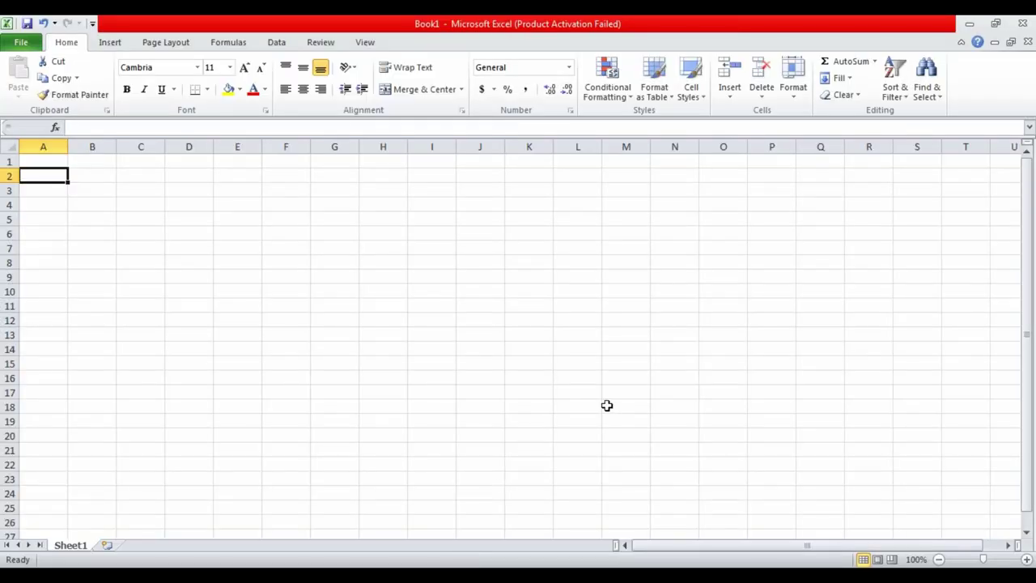
type("SMART")
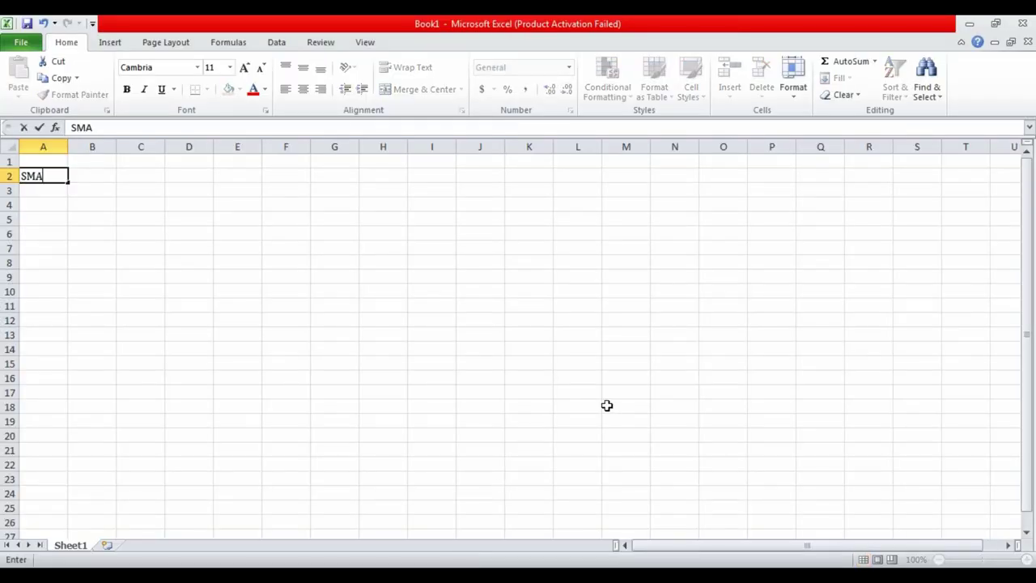
type(" ENTERP")
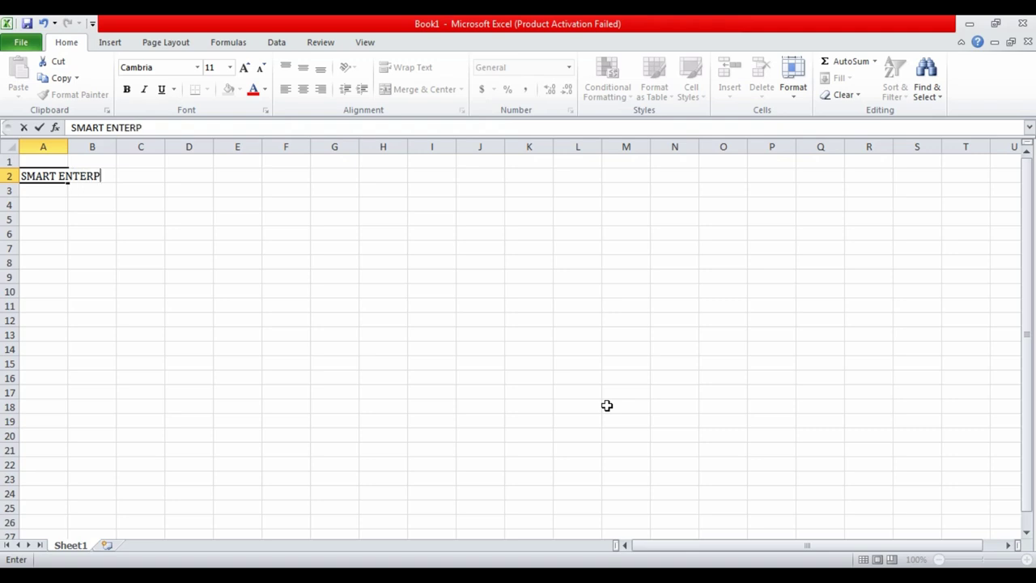
type("RISES 11")
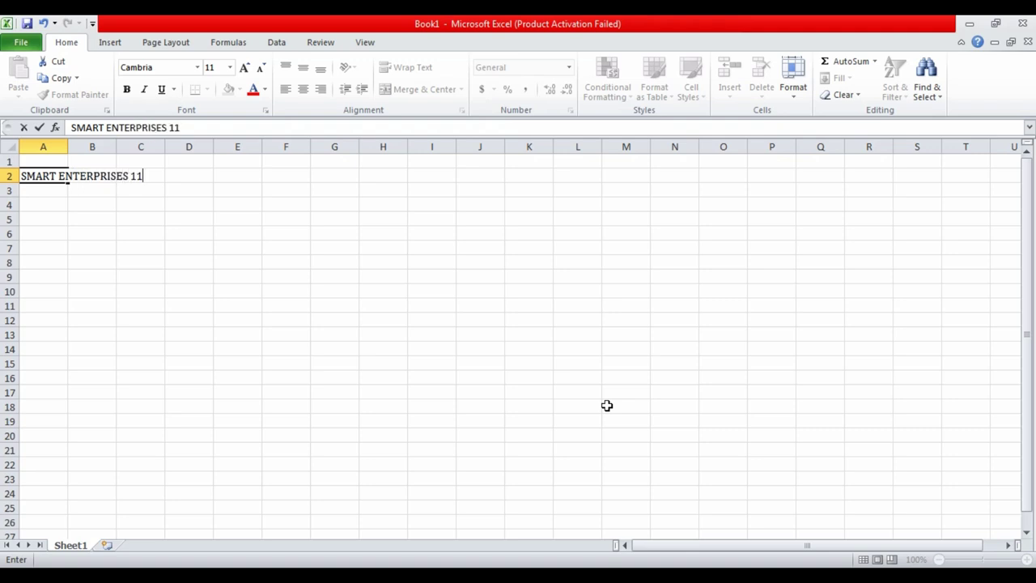
key("Return")
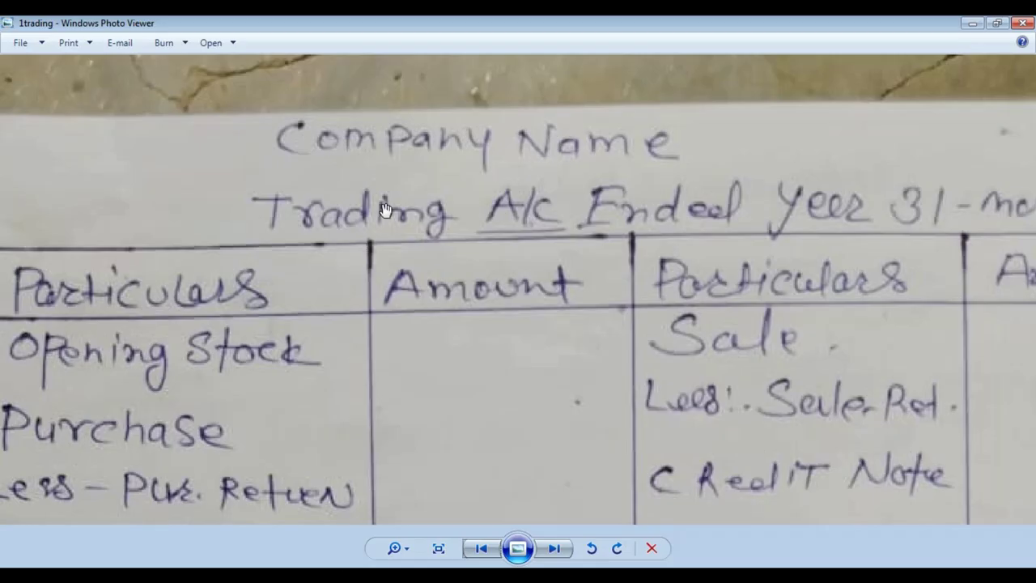
left_click_drag(548, 243, 555, 236)
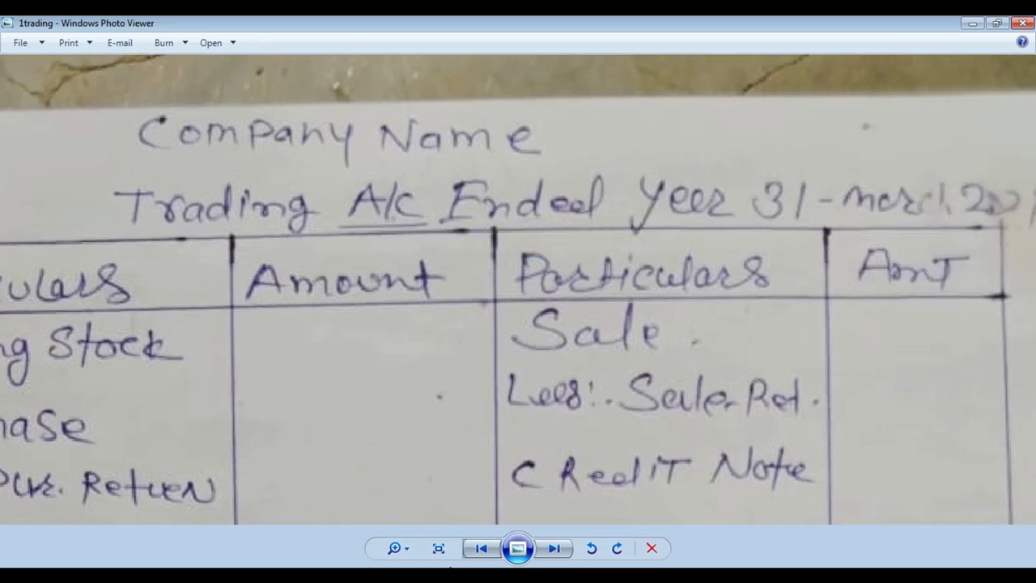
left_click(429, 548)
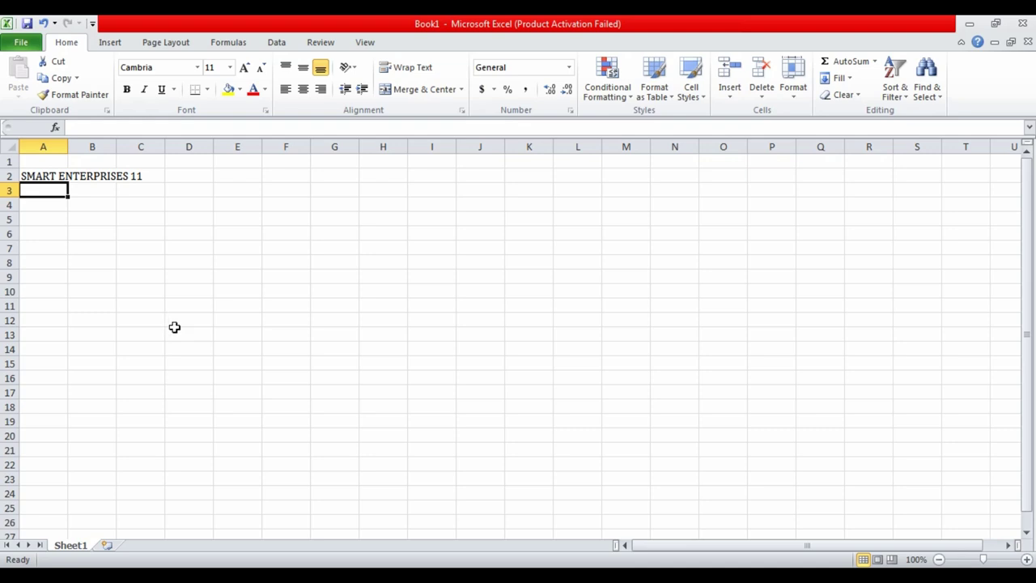
Enter 'TRADING ACCOUNT ENDED YEAR 31 MARCH 2021' in A3 and check it against the photo.
type("TRADING")
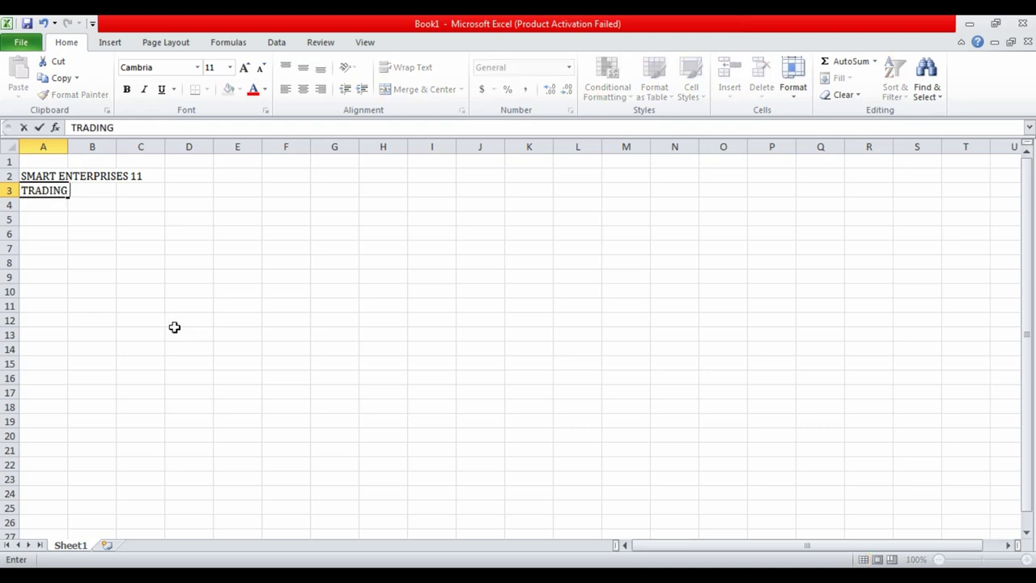
type(" ACCOUNT EN")
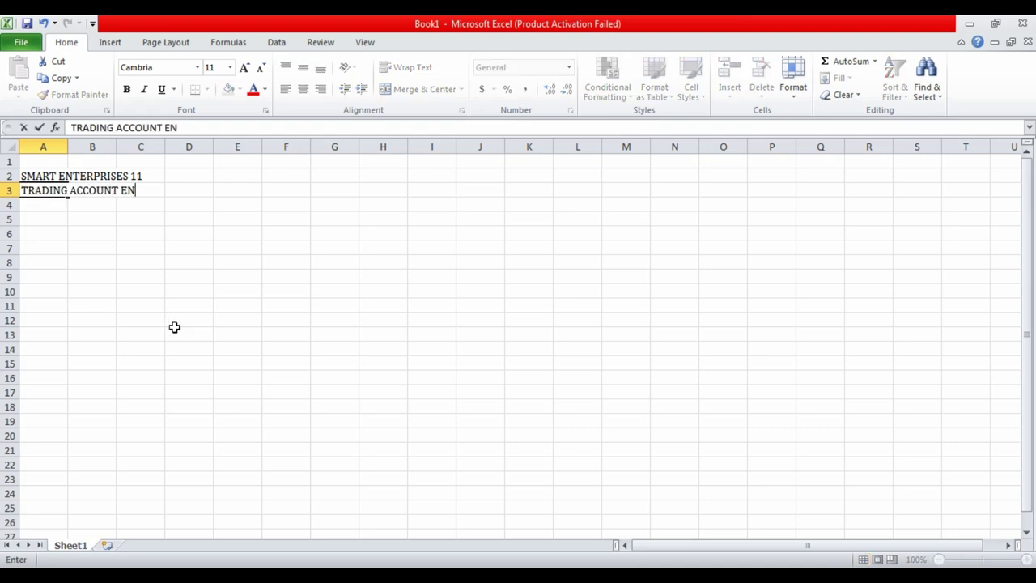
type("DED YEAR ")
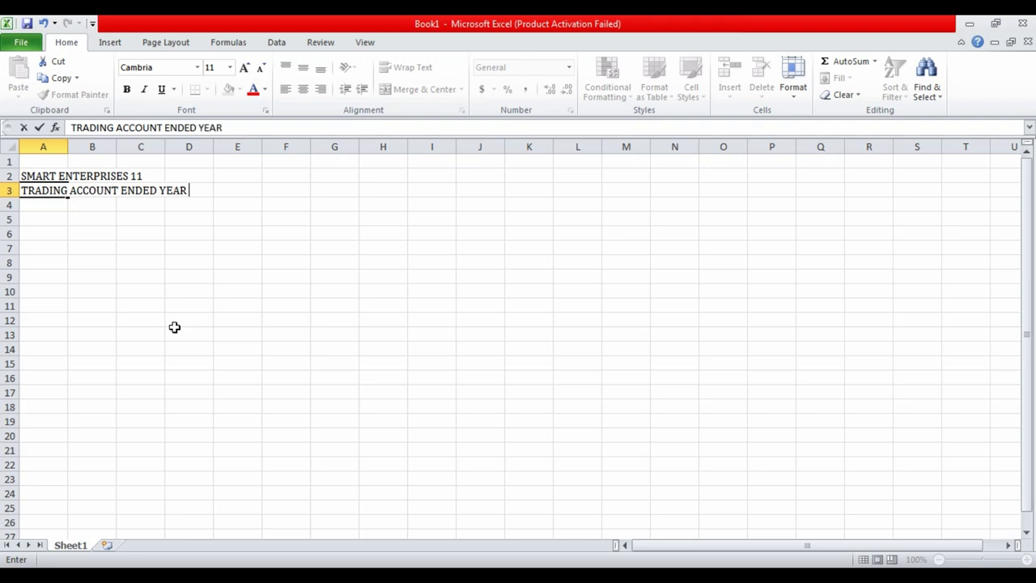
type("31")
type(" MARCH 2021")
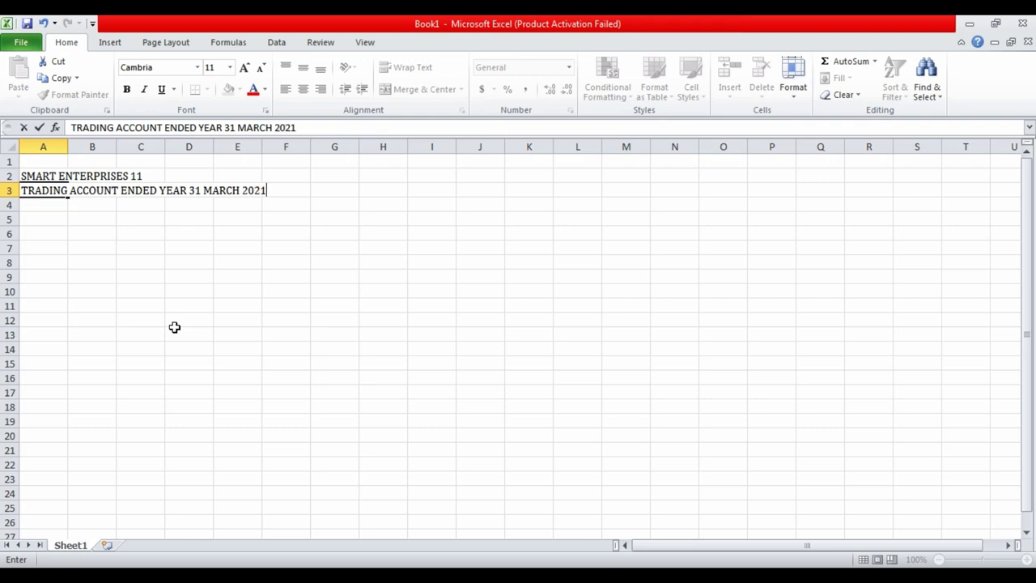
key("Return")
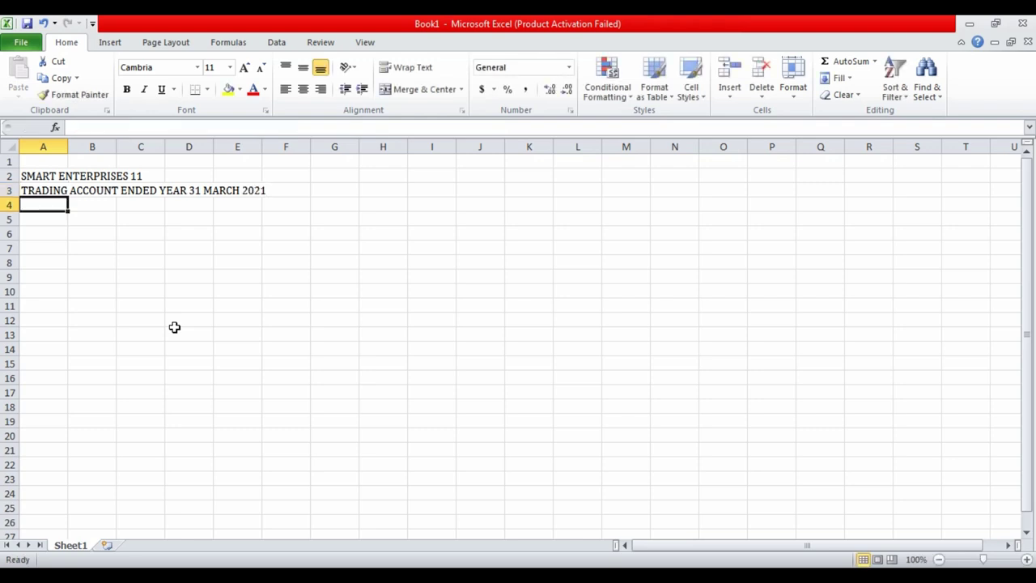
key("alt+Tab")
scroll(435, 246, "down", 1)
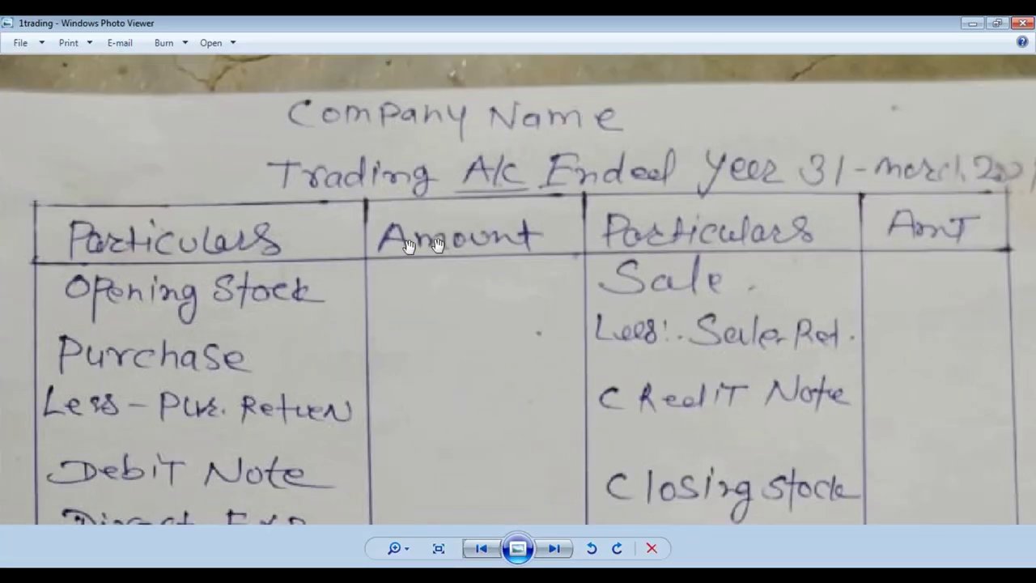
scroll(364, 249, "down", 1)
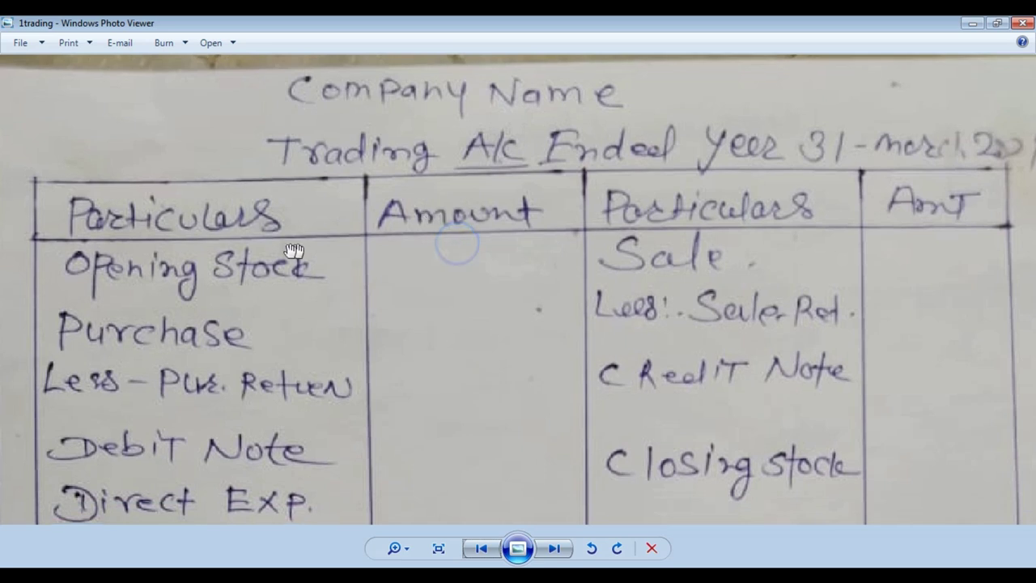
left_click(191, 214)
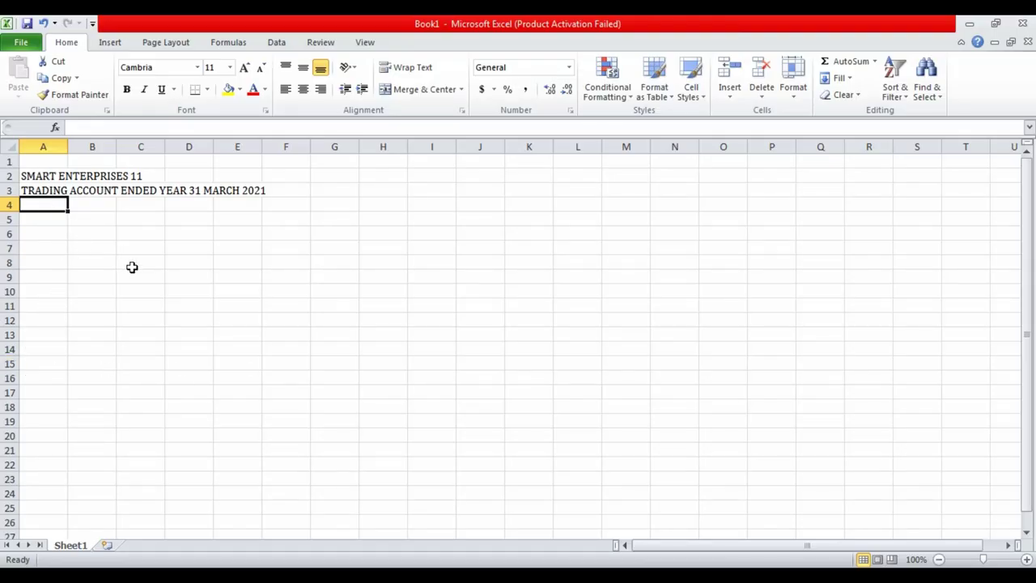
Enter PARTICULARS, AMOUNT, PARTICULARS, AMOUNT across cells A5 to D5.
key("Return")
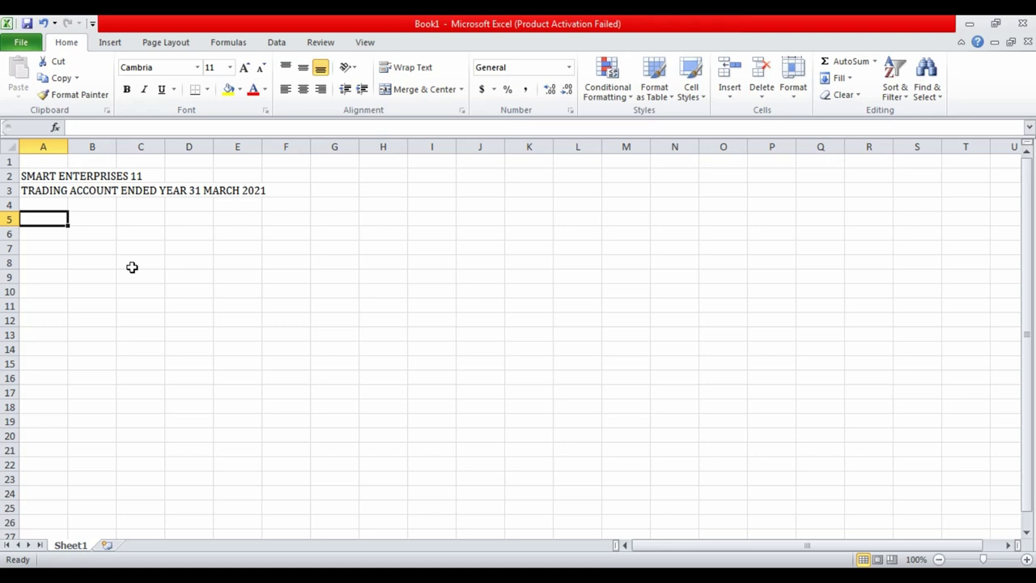
type("PARTICUL")
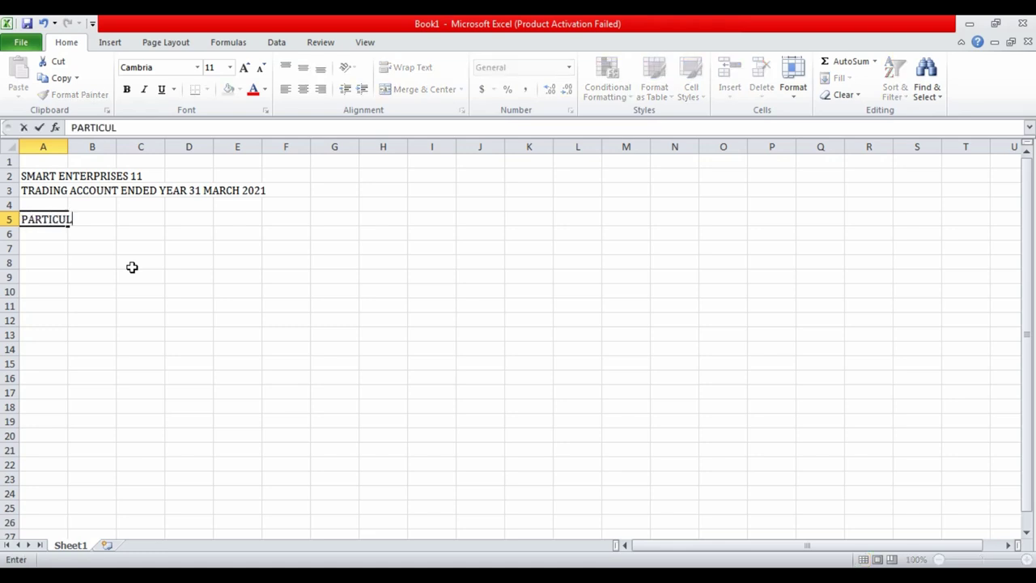
type("AR")
key("BackSpace")
key("BackSpace")
key("BackSpace")
type("ARS")
key("Tab")
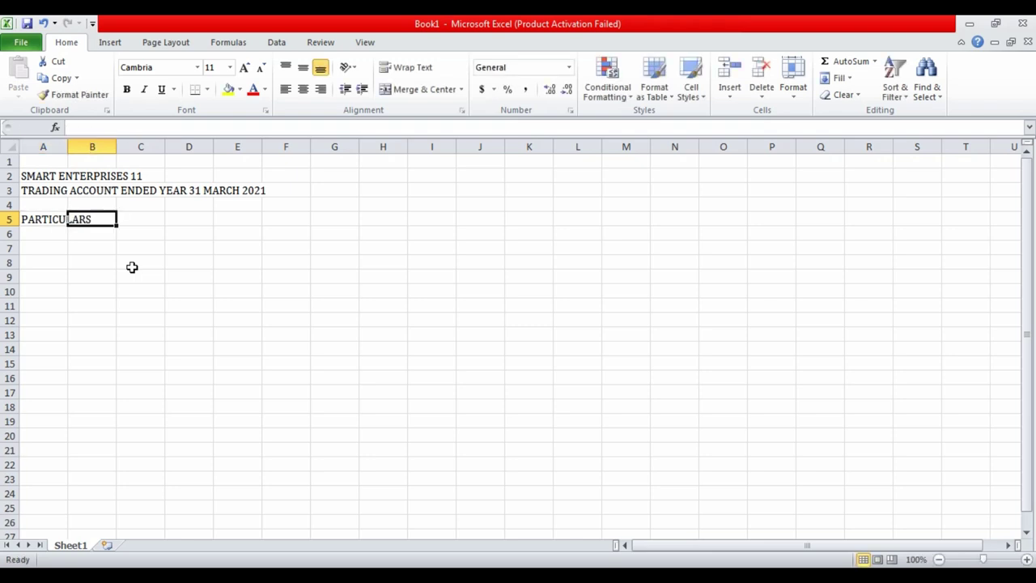
type("AMOU")
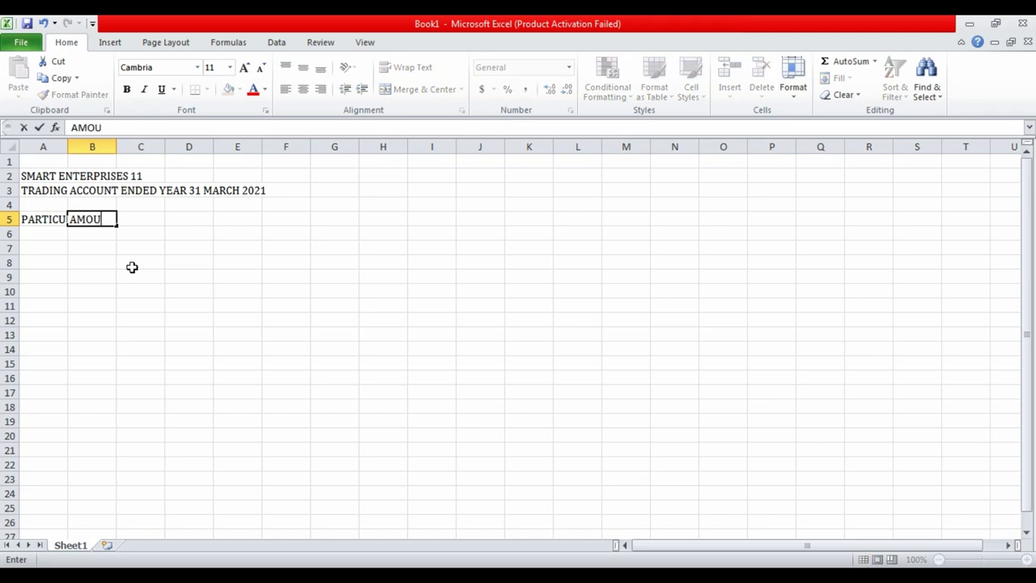
type("NT")
key("Tab")
type("PAR")
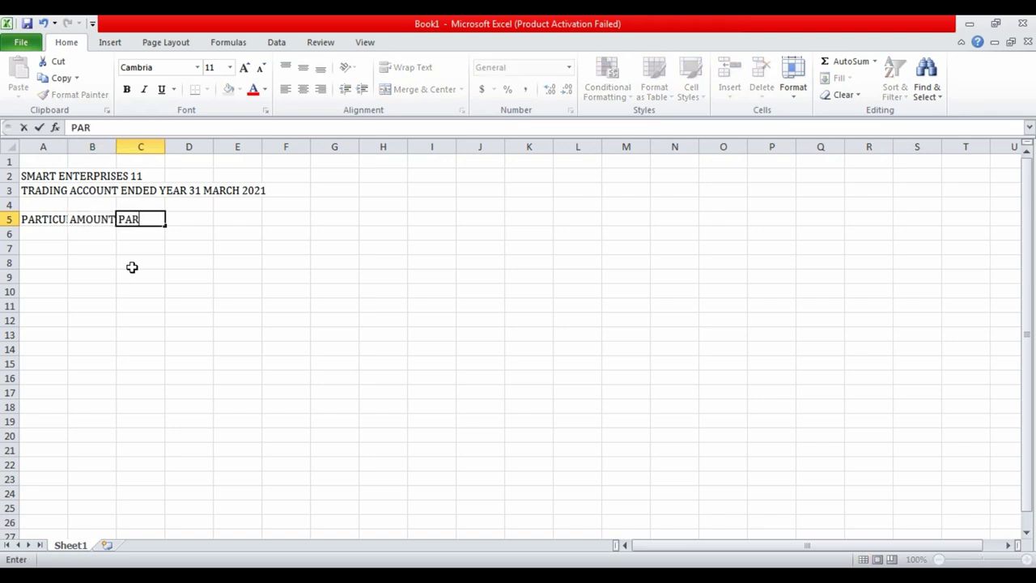
type("TICULARS")
key("Tab")
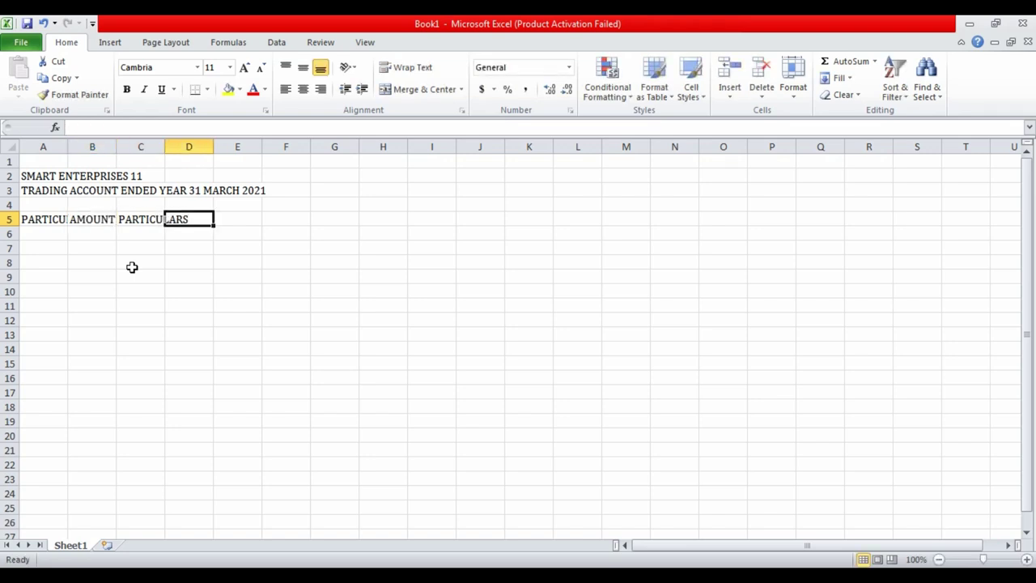
type("AMOUNT")
key("Return")
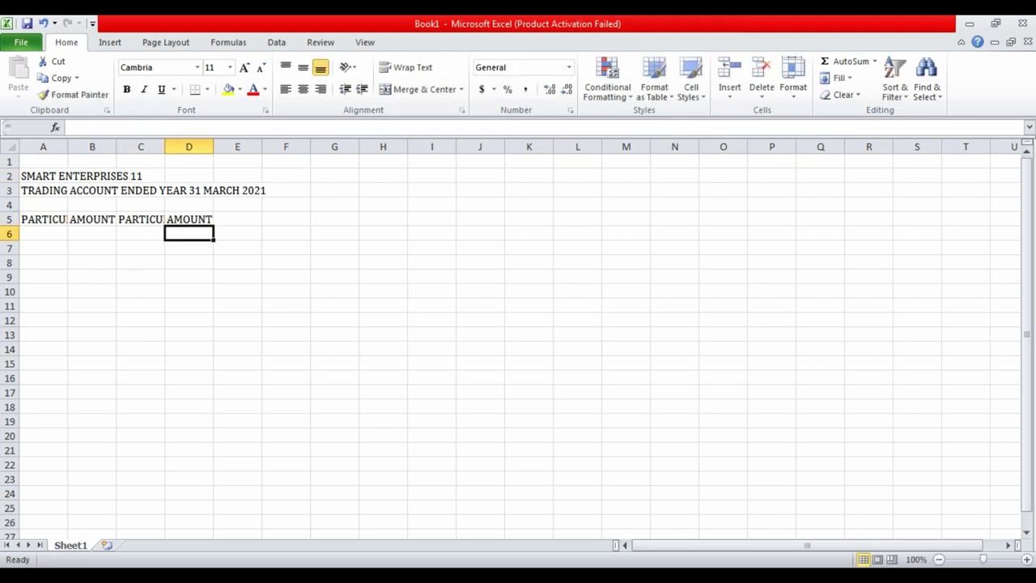
Compare the headers with the photo and begin widening column A.
key("alt+Tab")
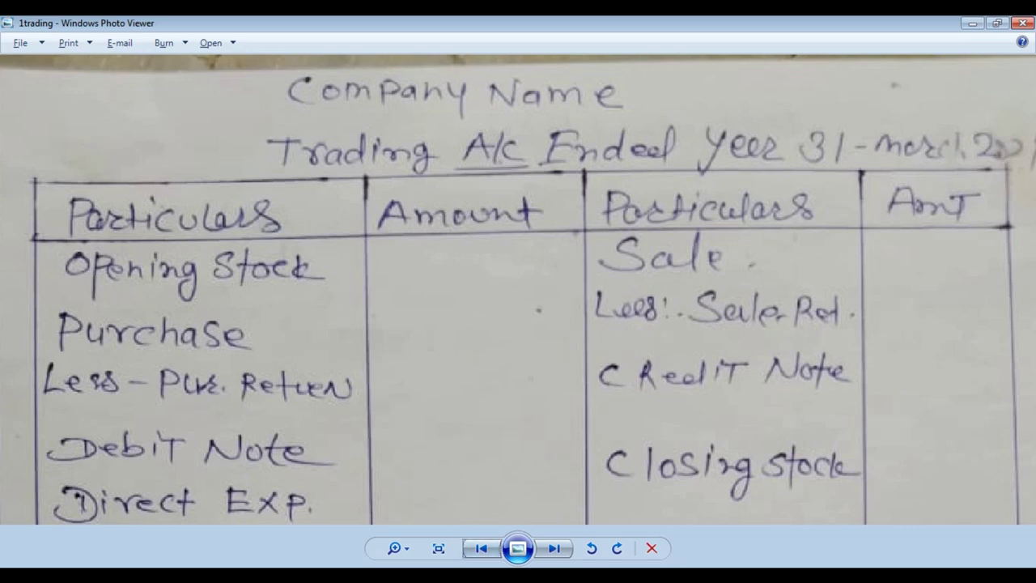
left_click(486, 558)
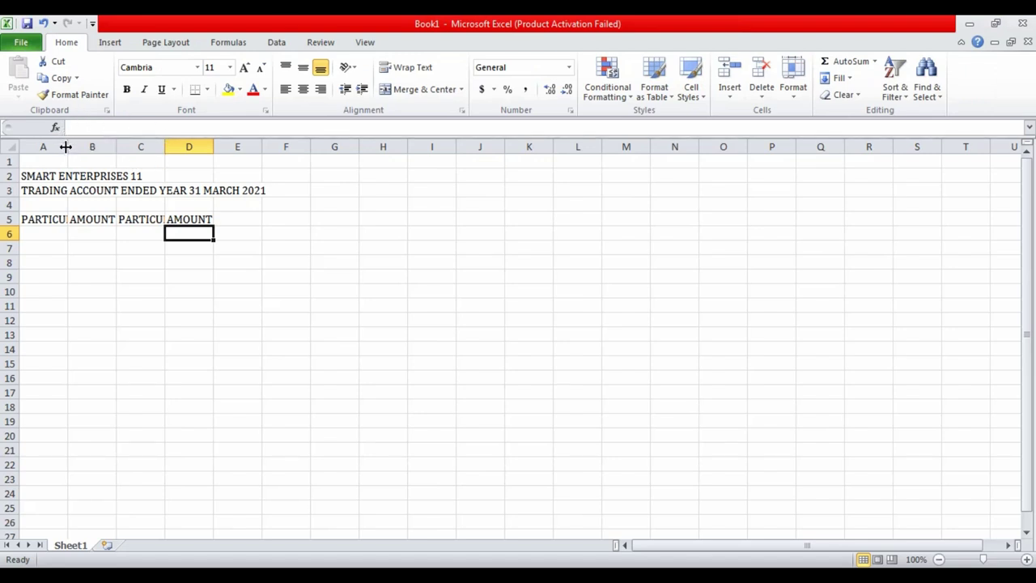
left_click_drag(65, 146, 82, 146)
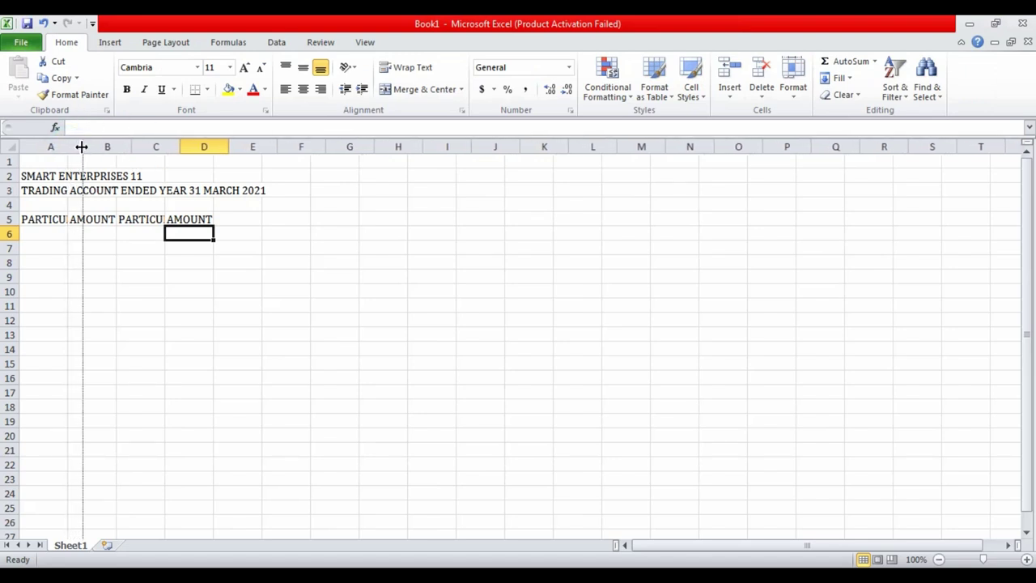
Widen columns A, B and D so PARTICULARS and AMOUNT display fully.
left_click_drag(82, 146, 116, 147)
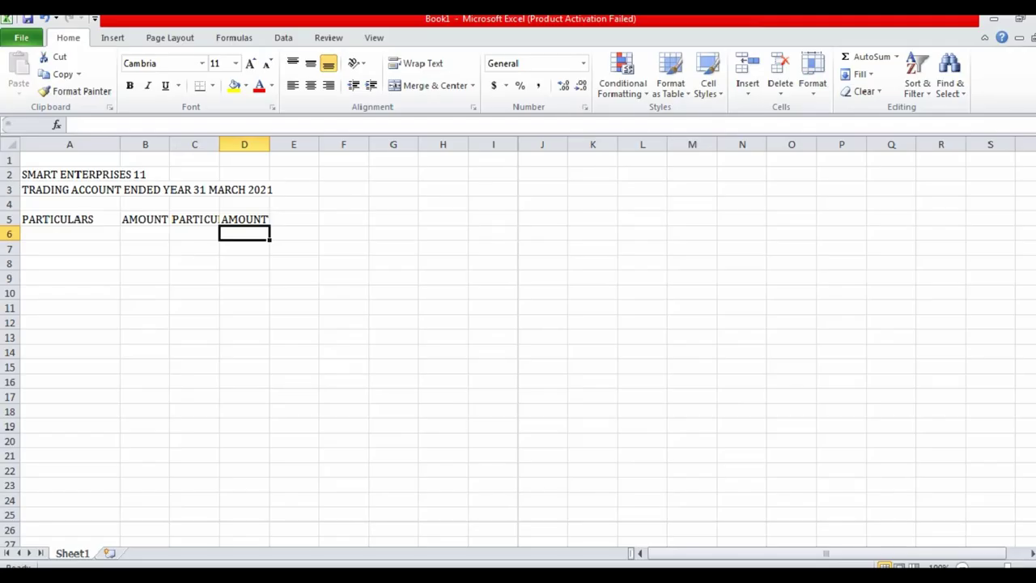
left_click_drag(165, 147, 396, 147)
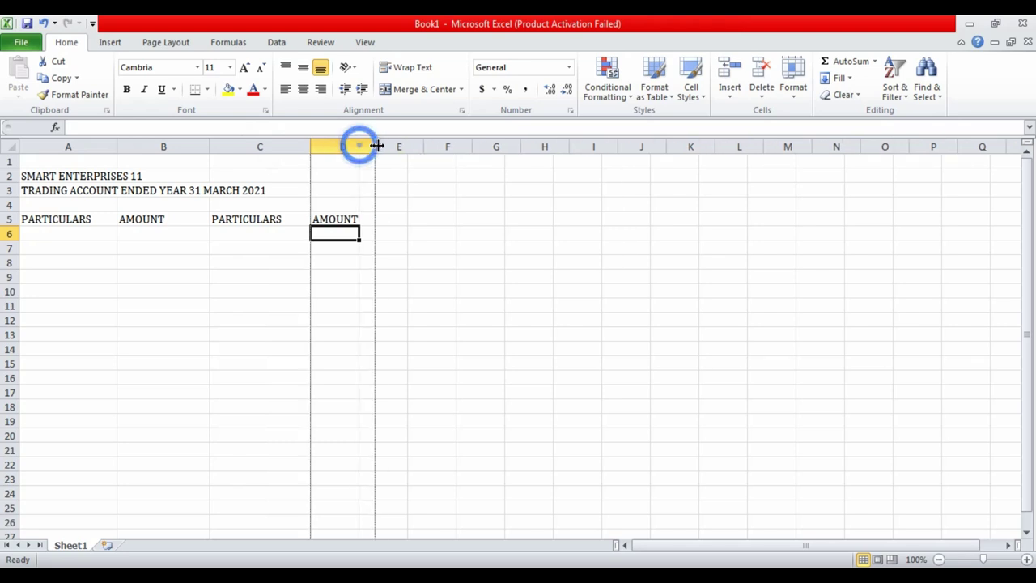
left_click(231, 264)
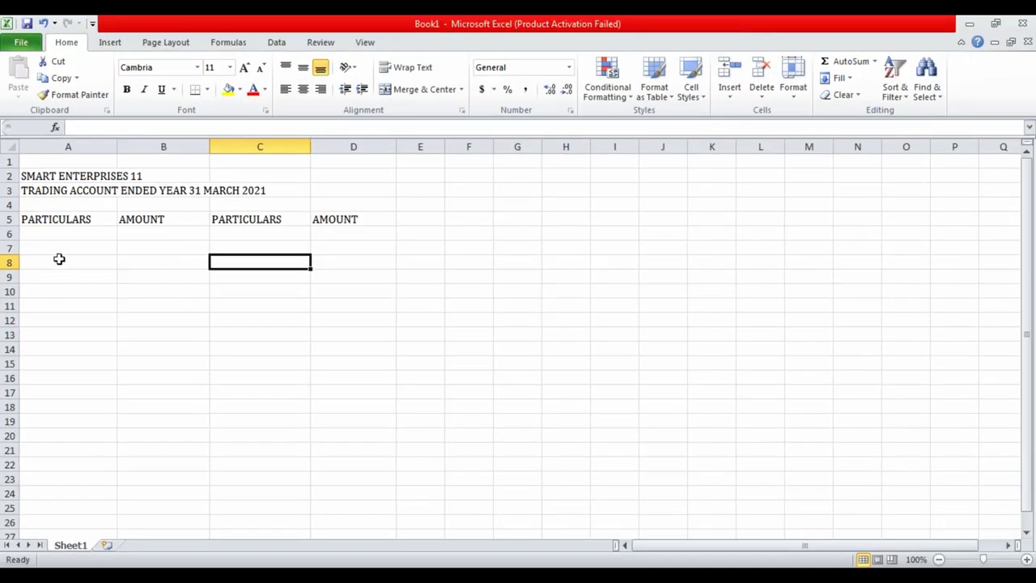
left_click(57, 251)
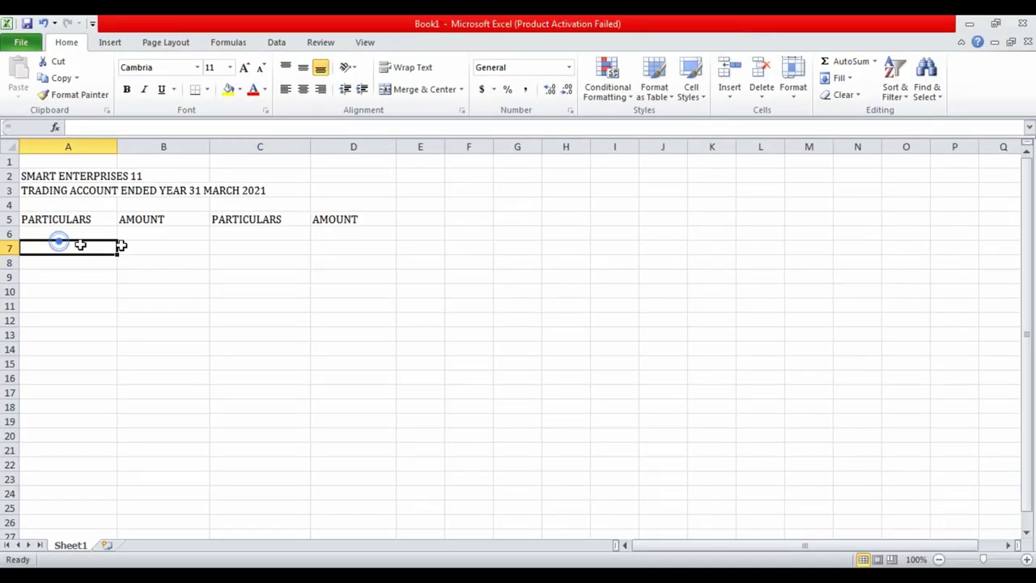
key("alt+Tab")
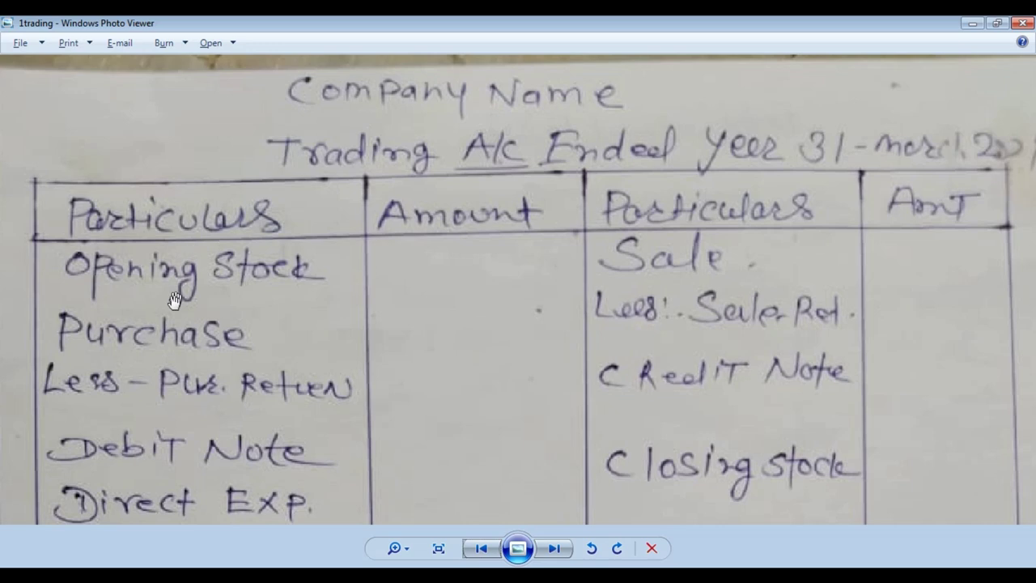
scroll(180, 269, "down", 1)
scroll(194, 347, "down", 1)
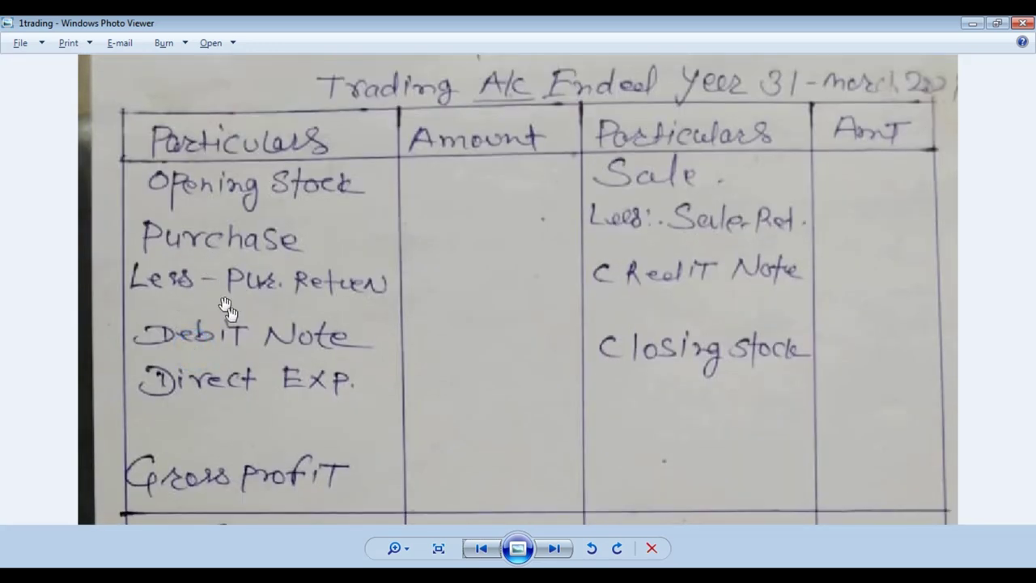
scroll(224, 301, "down", 1)
scroll(241, 234, "up", 1)
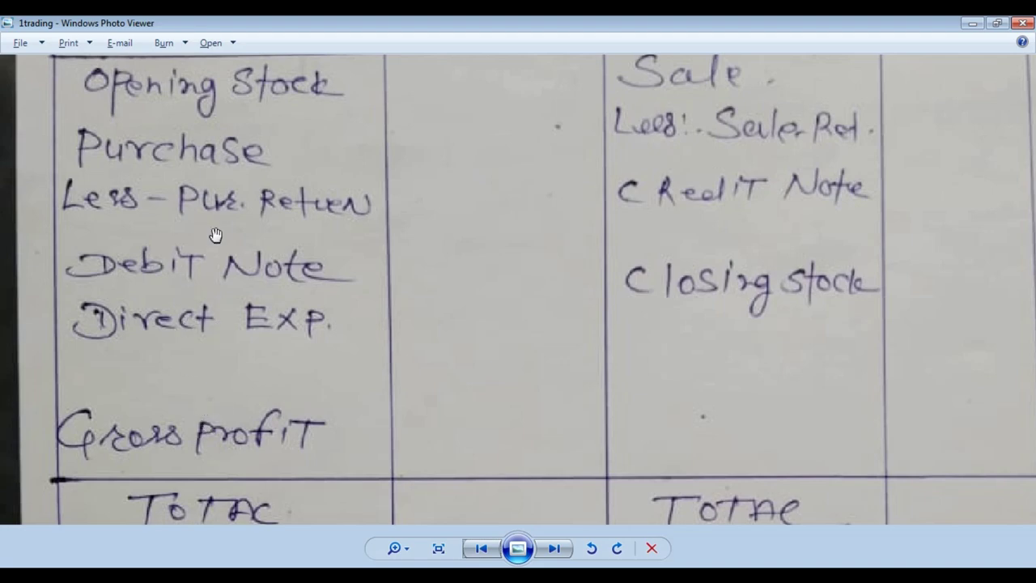
left_click_drag(215, 233, 242, 336)
key("alt+Tab")
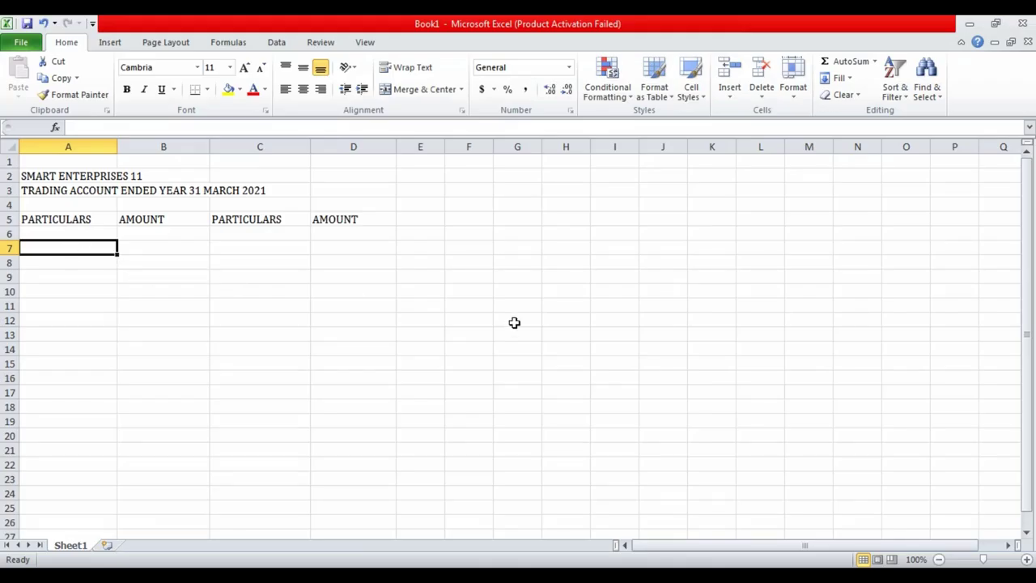
Enter OPENING STOCK, PURCHASE and Less: Pur.Return down column A.
type("OPENIN")
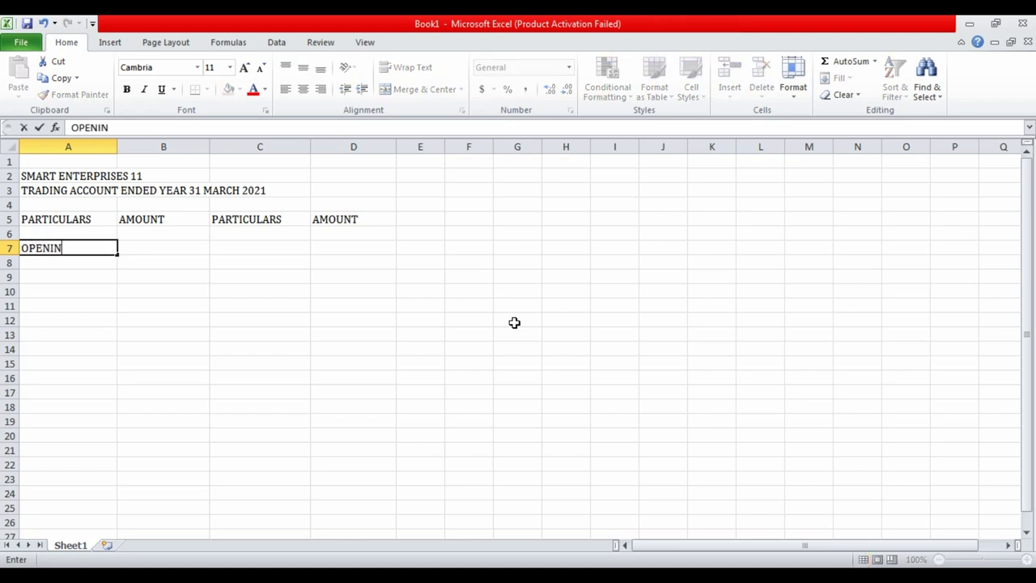
type("G STOCK")
key("Return")
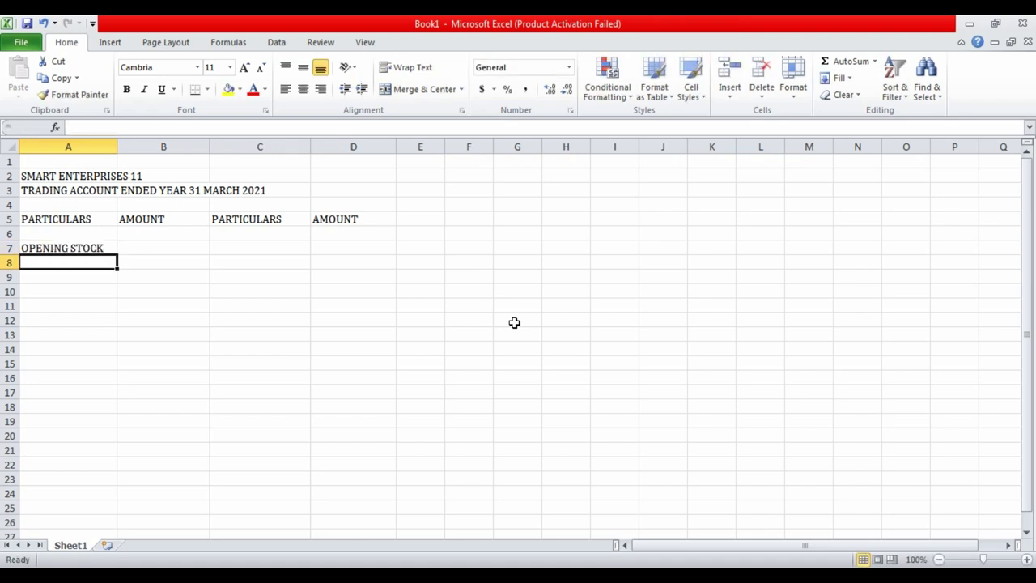
type("PURCHASE")
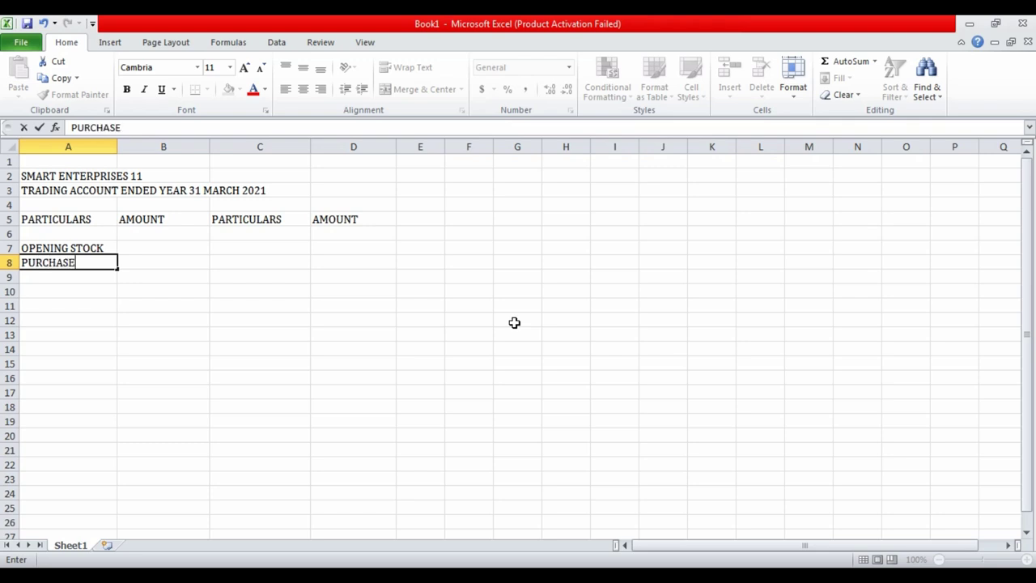
key("Return")
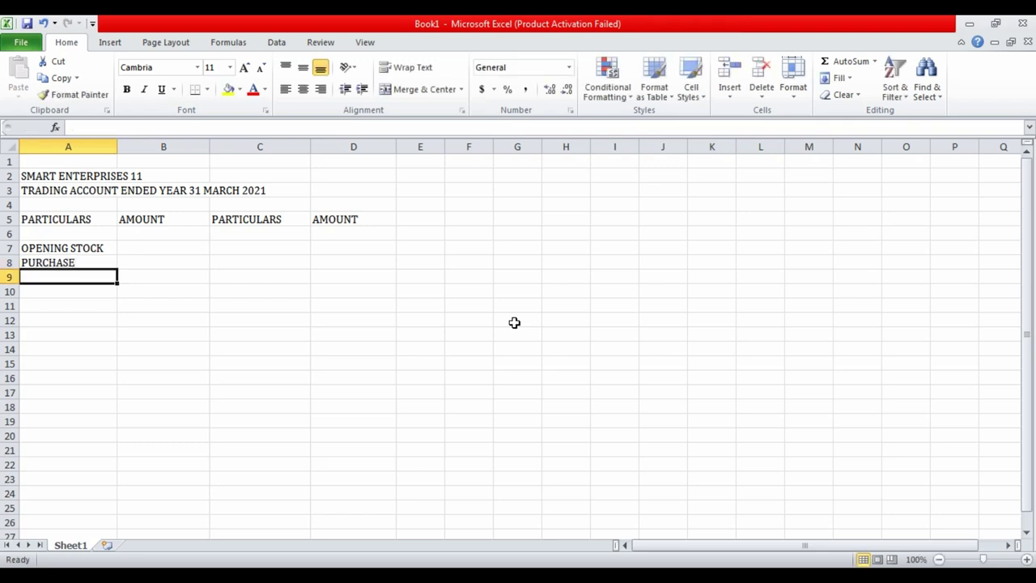
type("Le")
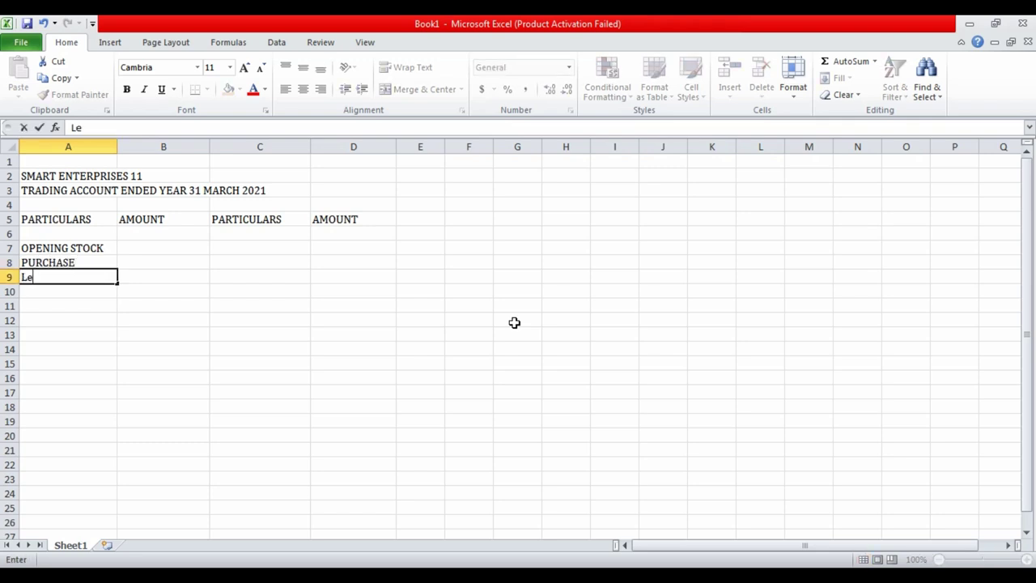
type("ss: Pur")
type(".Ret")
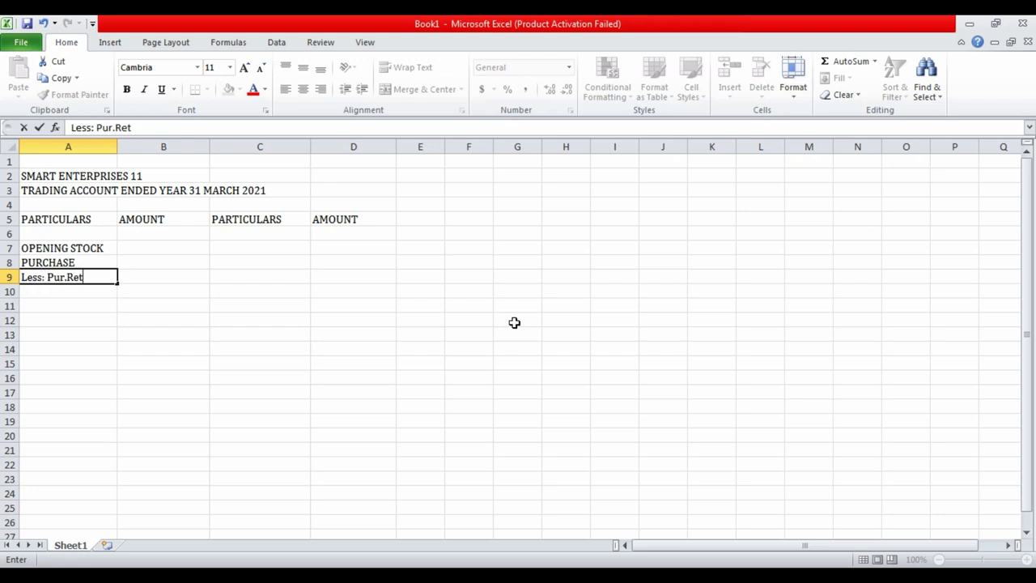
type("urn")
key("Return")
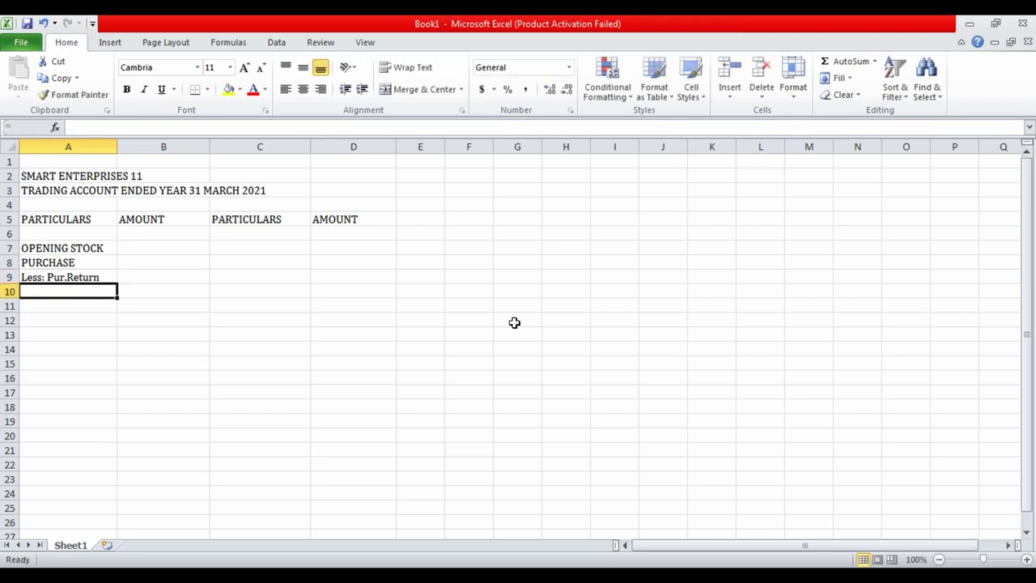
Add Debit Note, Dir.Expenses and Gross Profit labels, finishing at cell C7.
type("D")
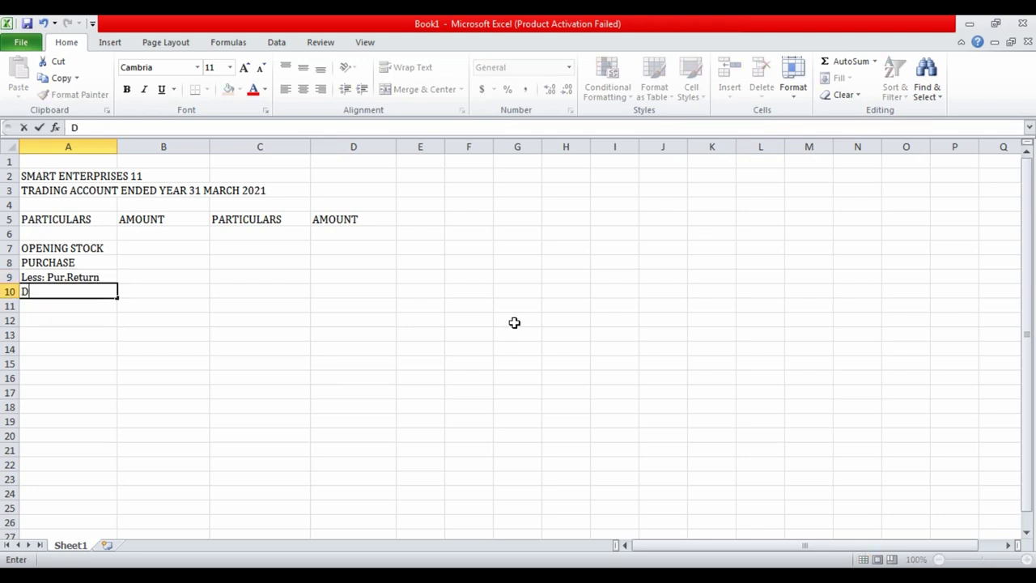
type("ebit Note")
key("Return")
type("D")
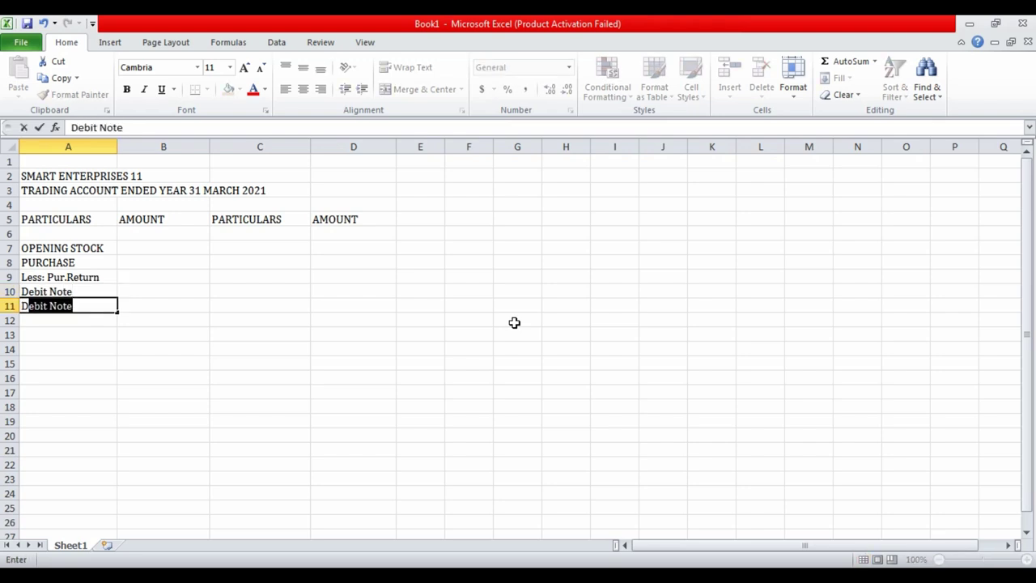
type("i")
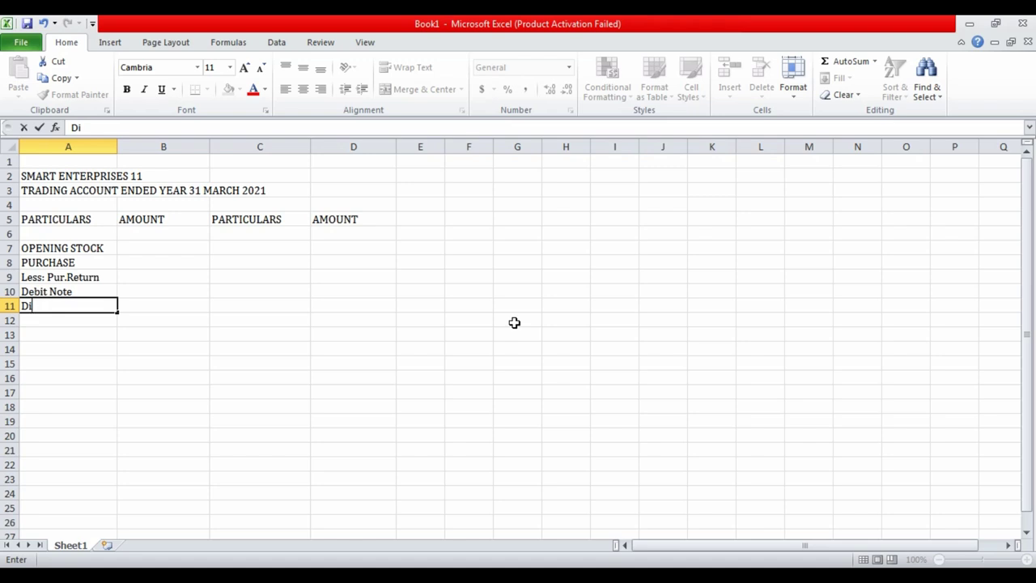
type("E")
type("xpen")
type("ses")
key("Return")
key("Return")
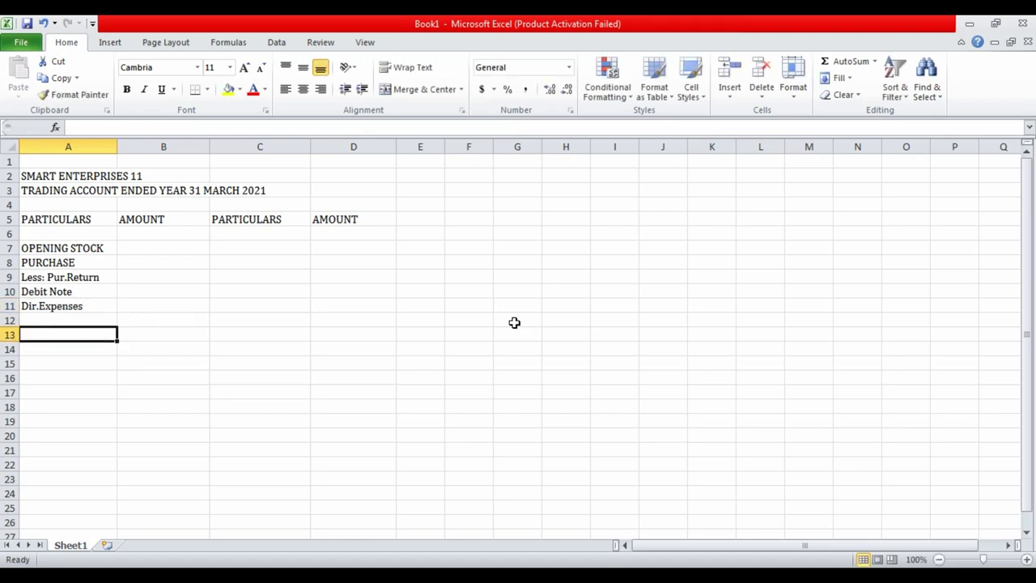
type("Gross ")
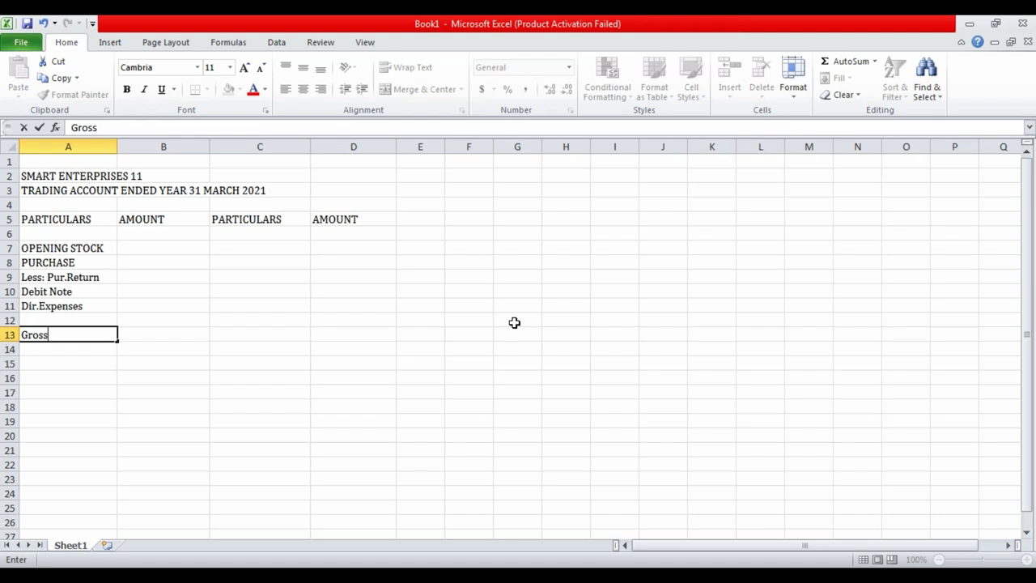
type("Profi")
type("t")
key("Return")
key("Up")
key("Up")
key("Up")
key("Up")
key("Up")
key("Up")
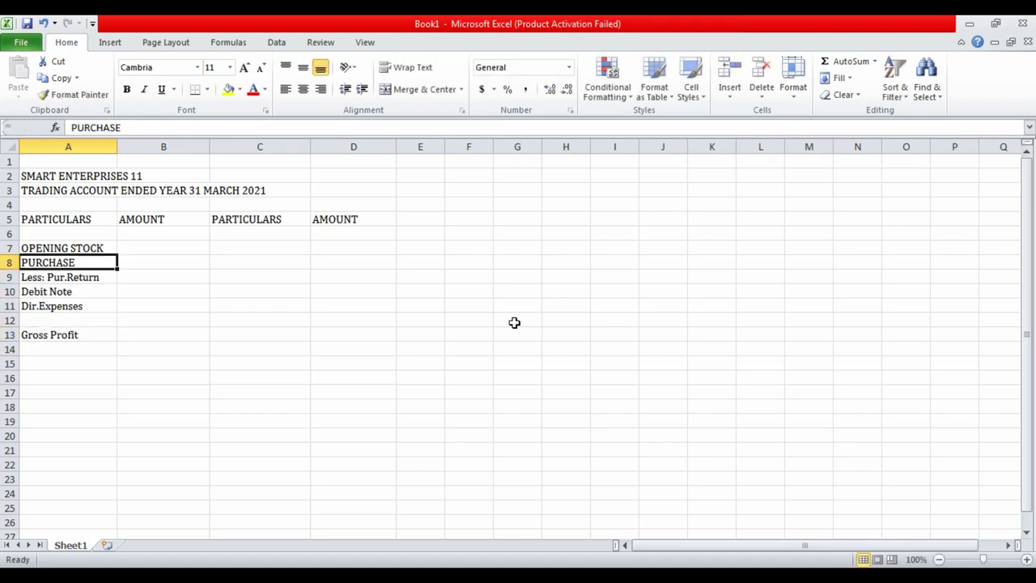
key("Up")
key("Right")
key("Right")
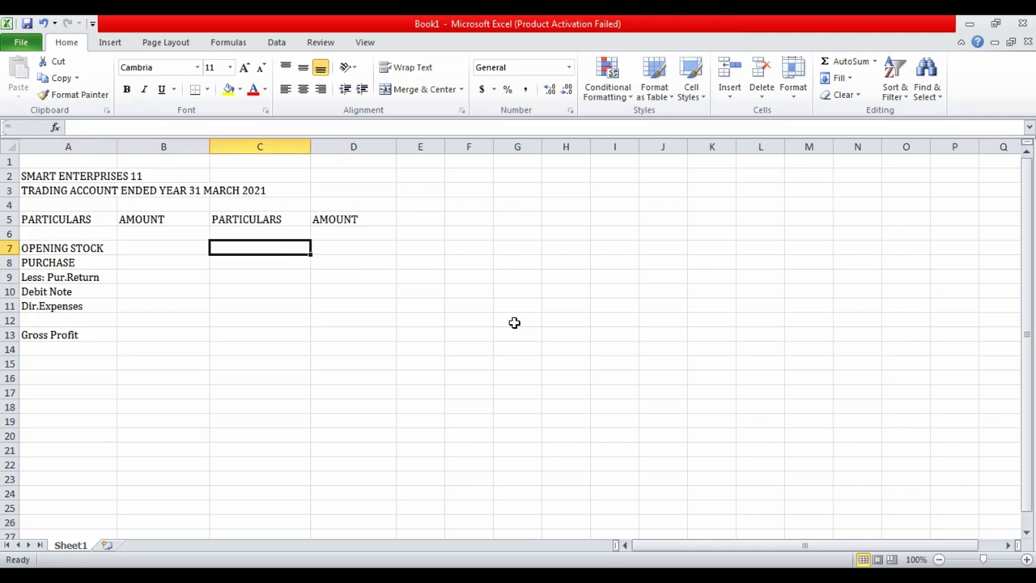
Enter SALE in C7, Less: Sale Return in C8, Credit Note in C10 and Closing Stock in C12.
type("SAL")
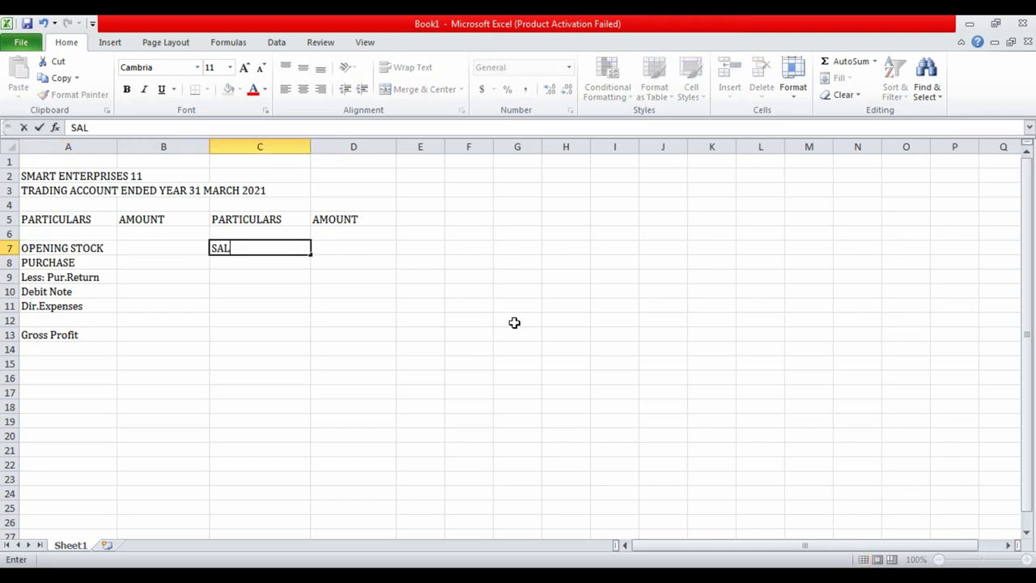
type("E")
key("Return")
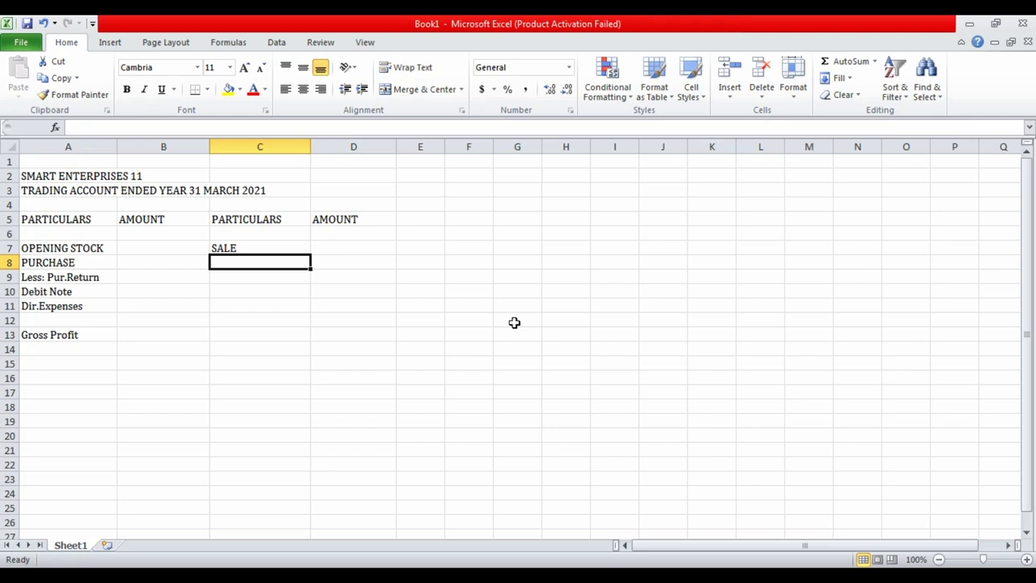
type("Less: ")
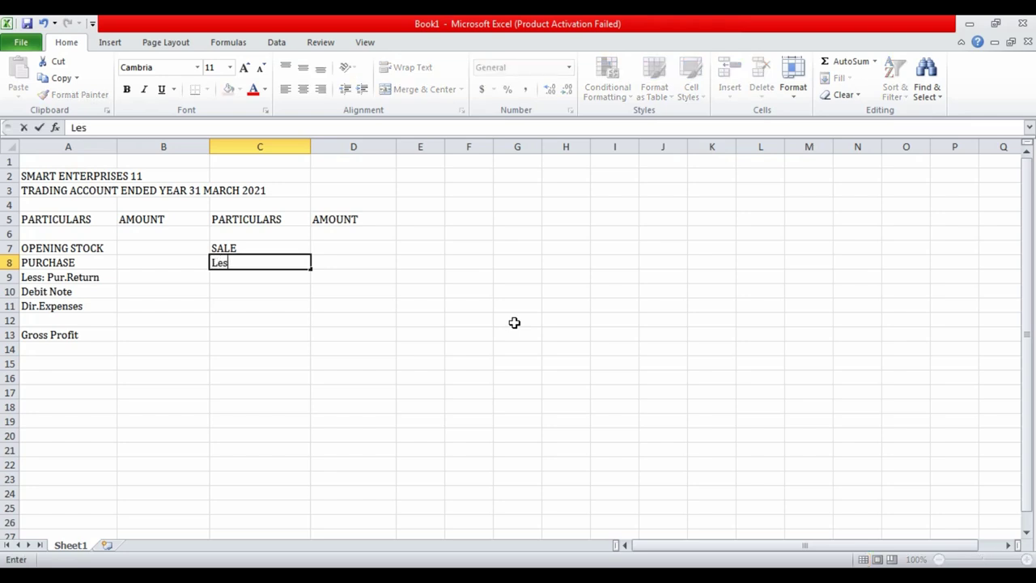
type("Sale")
type(" Return")
key("Return")
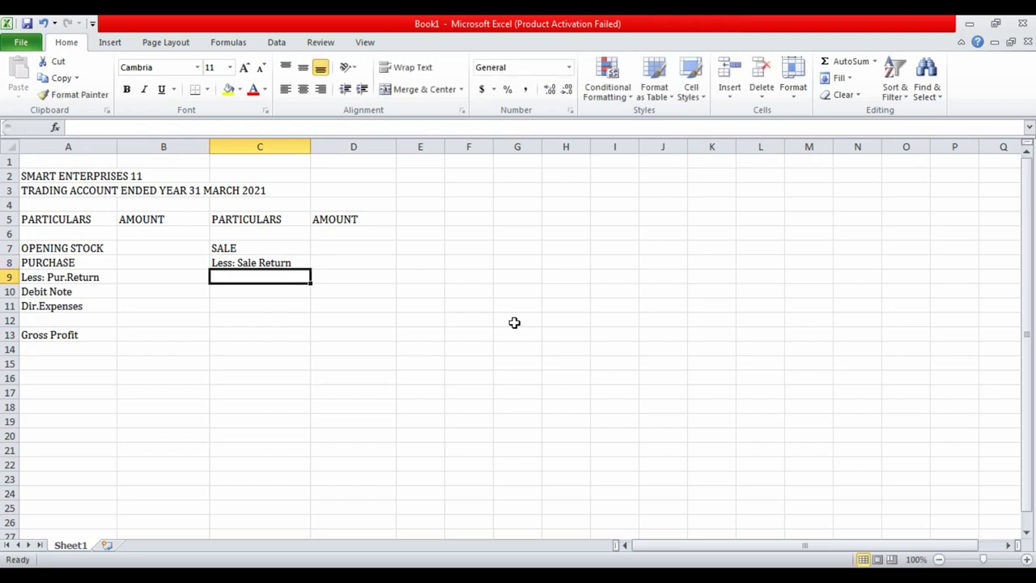
key("Return")
type("Credit ")
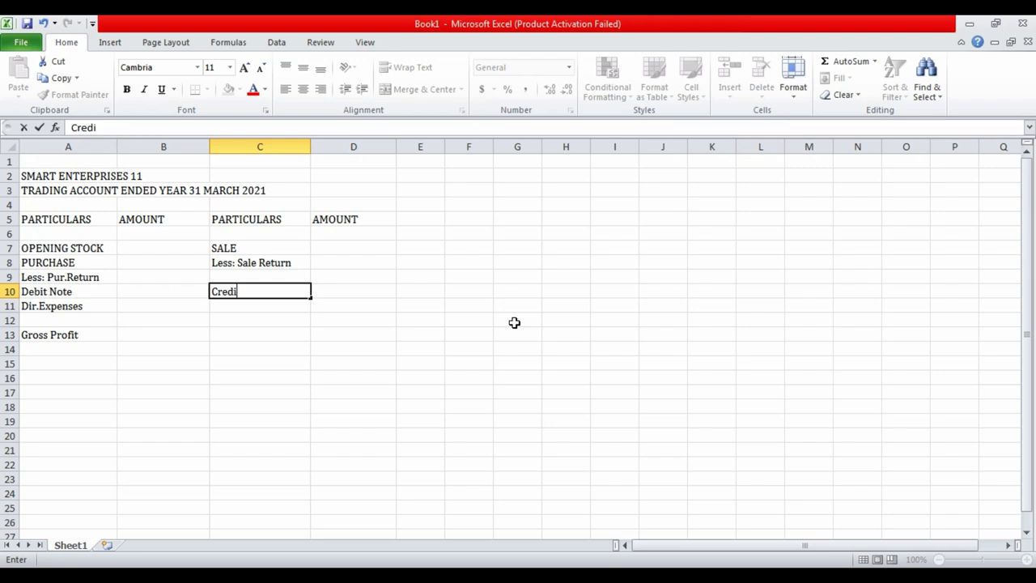
type("Note")
key("Return")
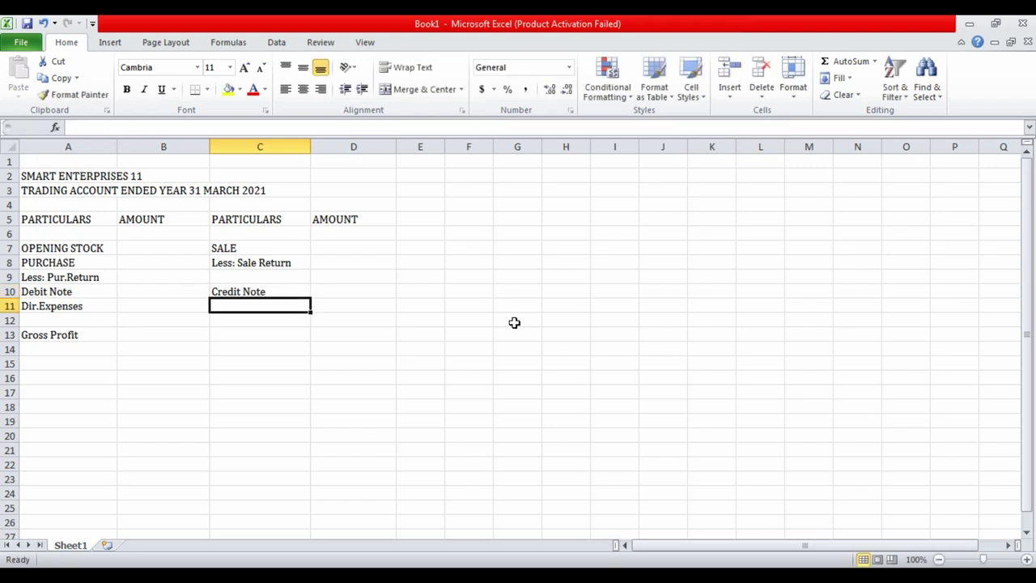
key("Return")
type("Cl")
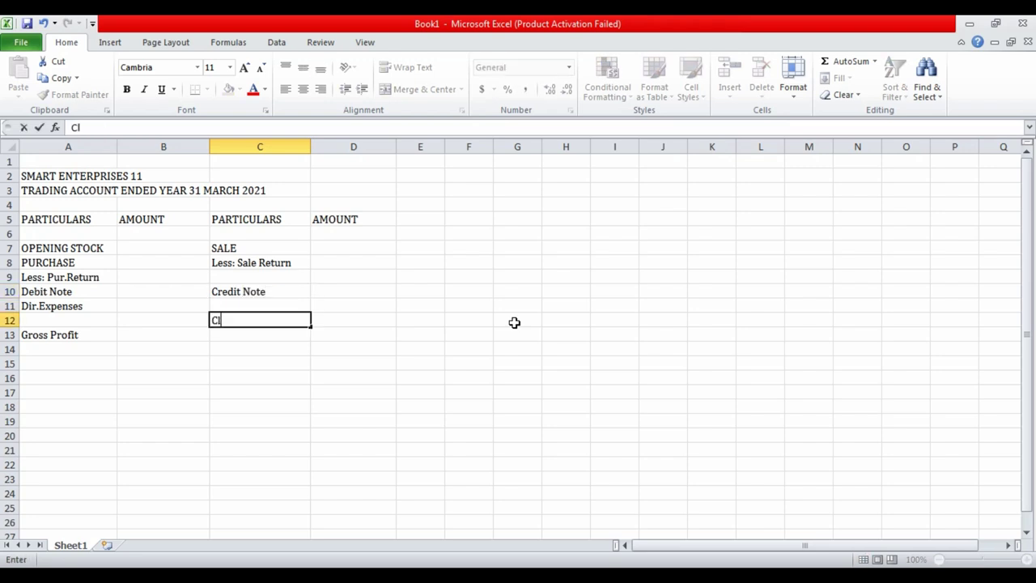
type("osing St")
type("ock")
key("Return")
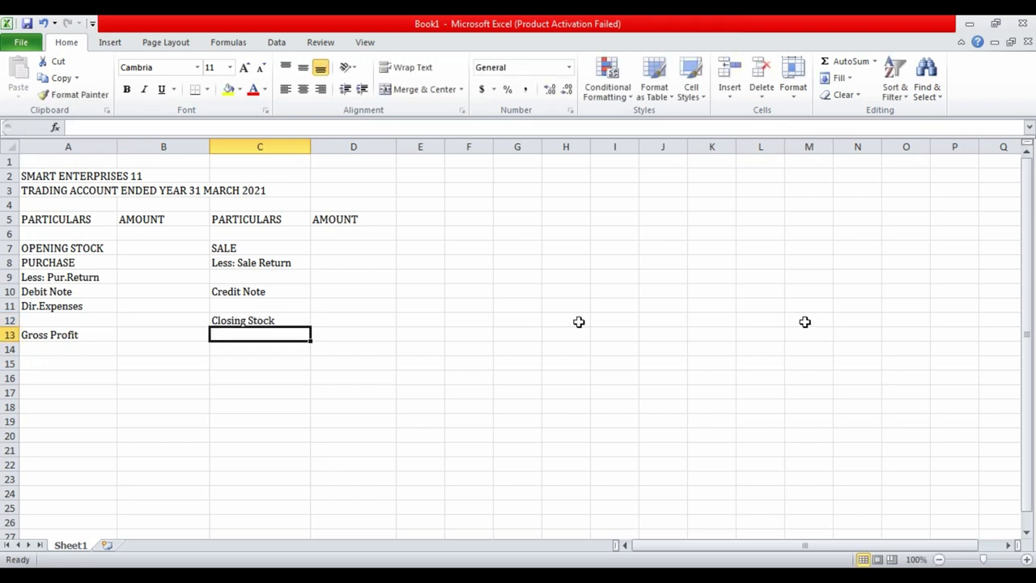
left_click(382, 575)
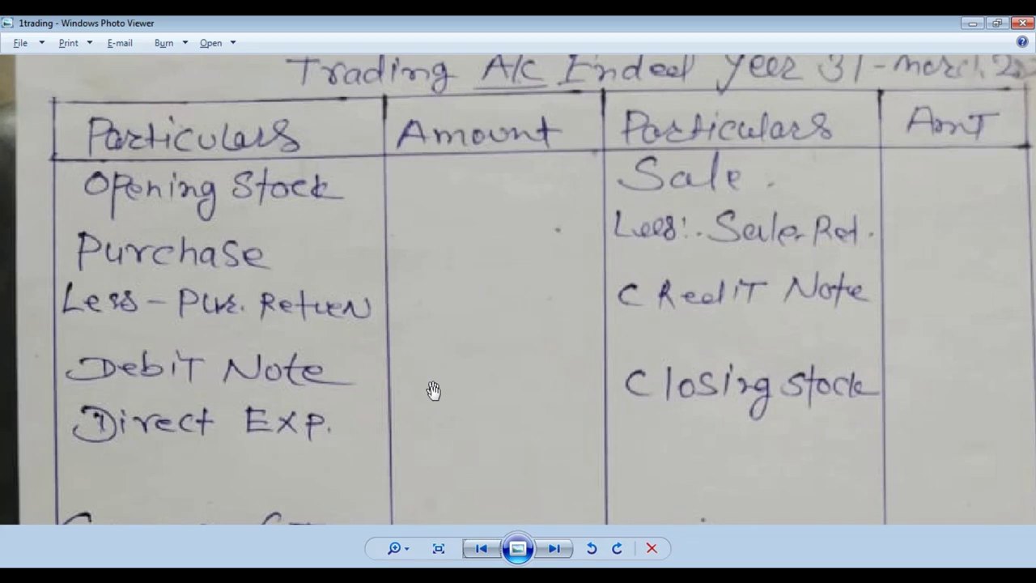
left_click_drag(433, 391, 397, 338)
left_click_drag(343, 284, 381, 403)
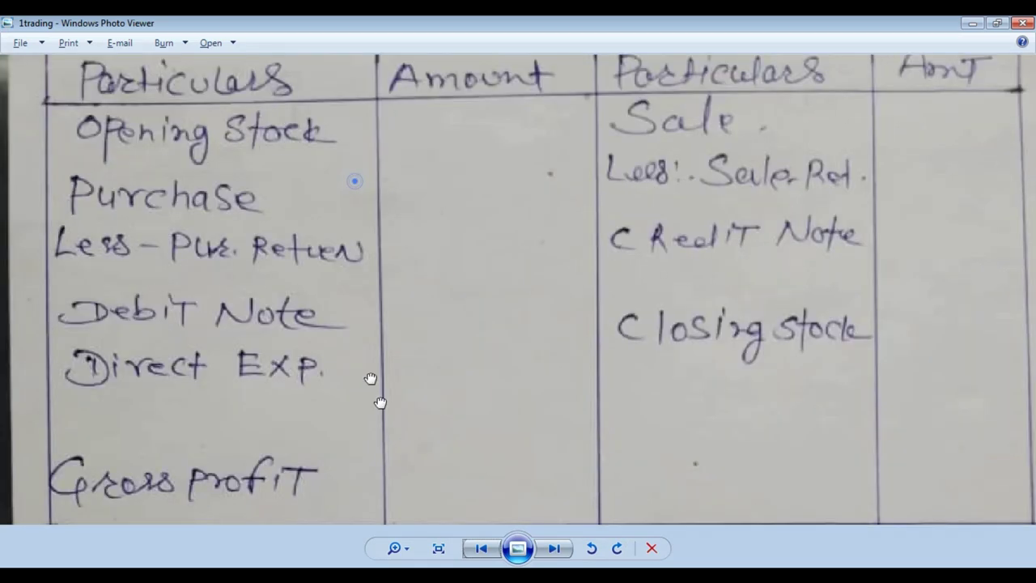
left_click_drag(356, 203, 359, 294)
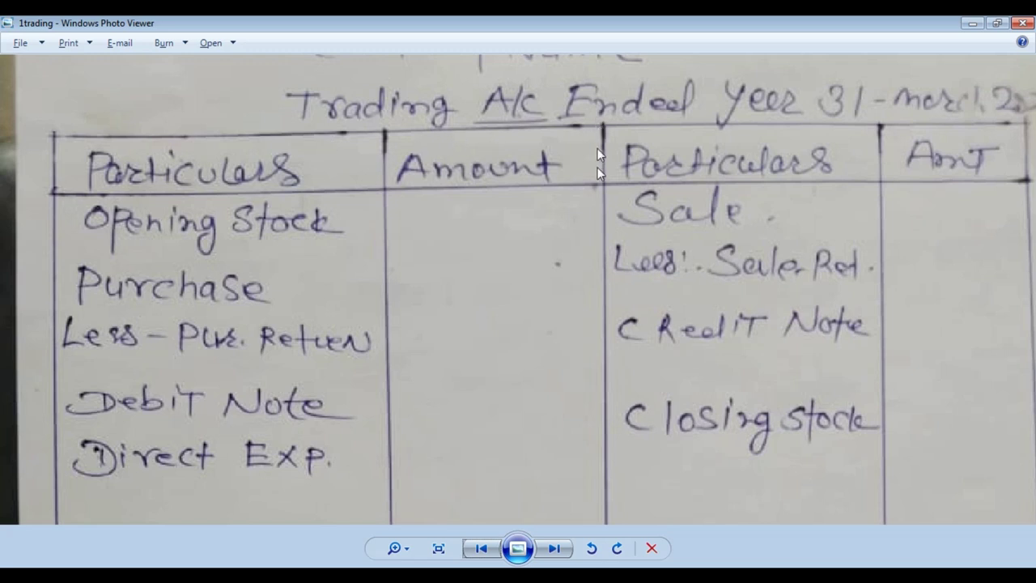
scroll(443, 279, "down", 3)
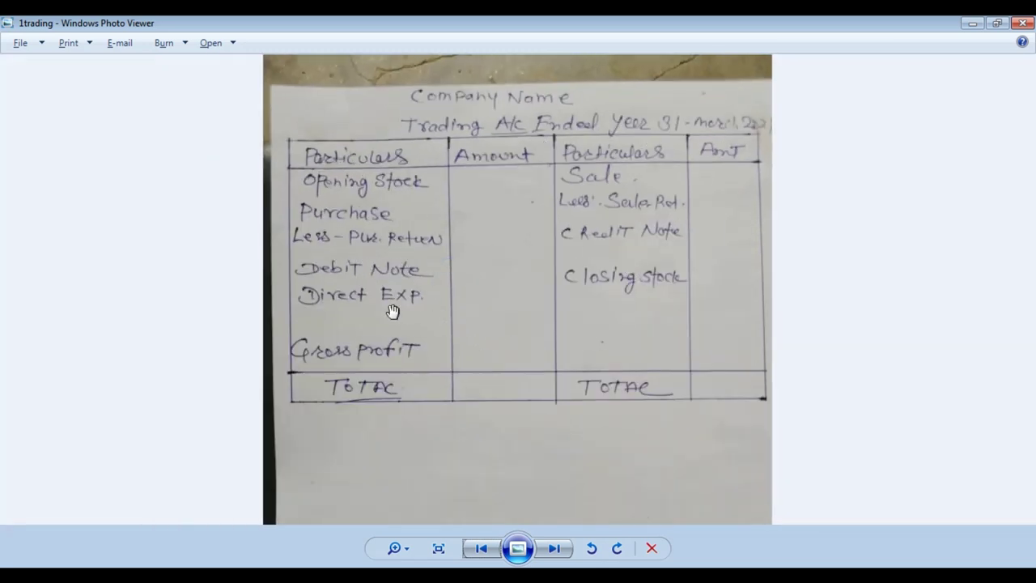
key("alt+Tab")
left_click(456, 301)
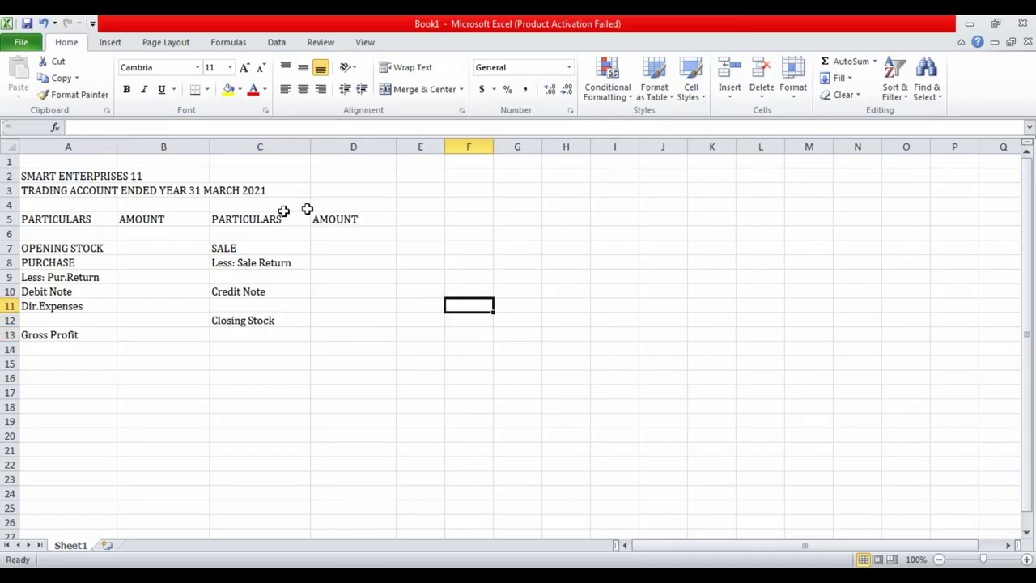
Type TOTAL into cells A15 and C15, then check the B and D amount ranges.
left_click_drag(64, 221, 66, 304)
left_click(53, 361)
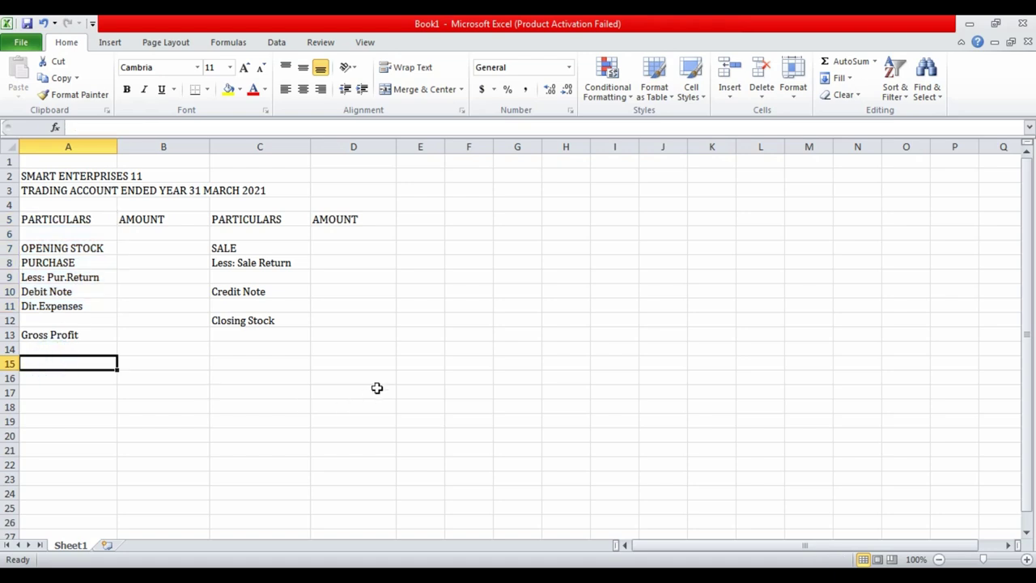
type("tota")
key("BackSpace")
key("BackSpace")
key("BackSpace")
key("BackSpace")
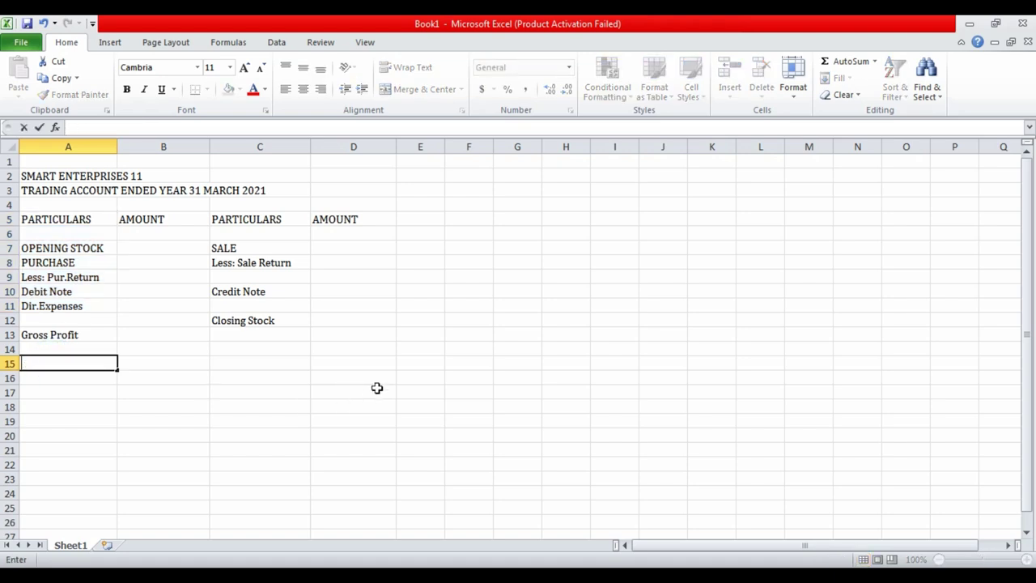
type("TOTAL")
key("Tab")
key("Tab")
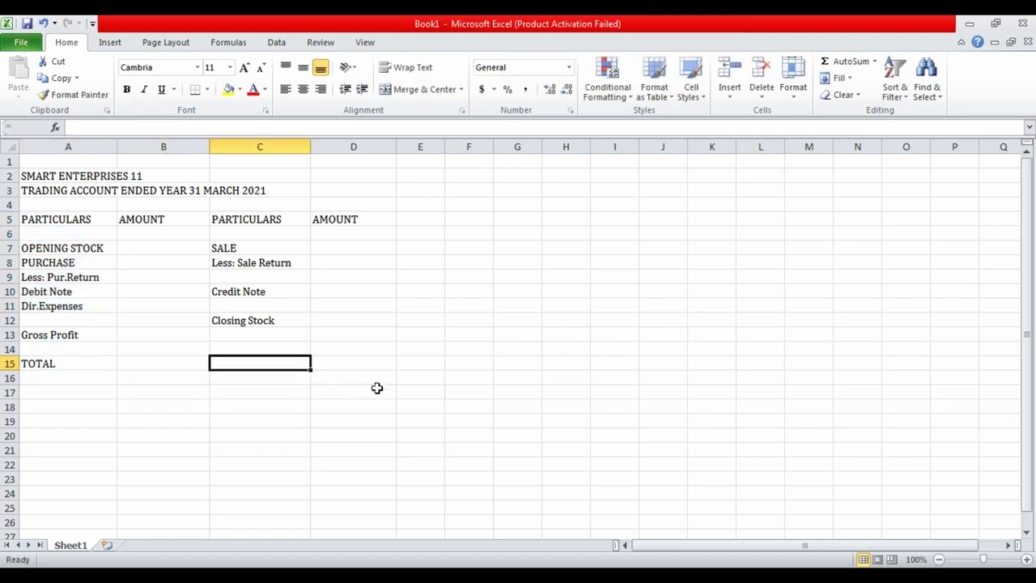
type("TOTAL")
key("Return")
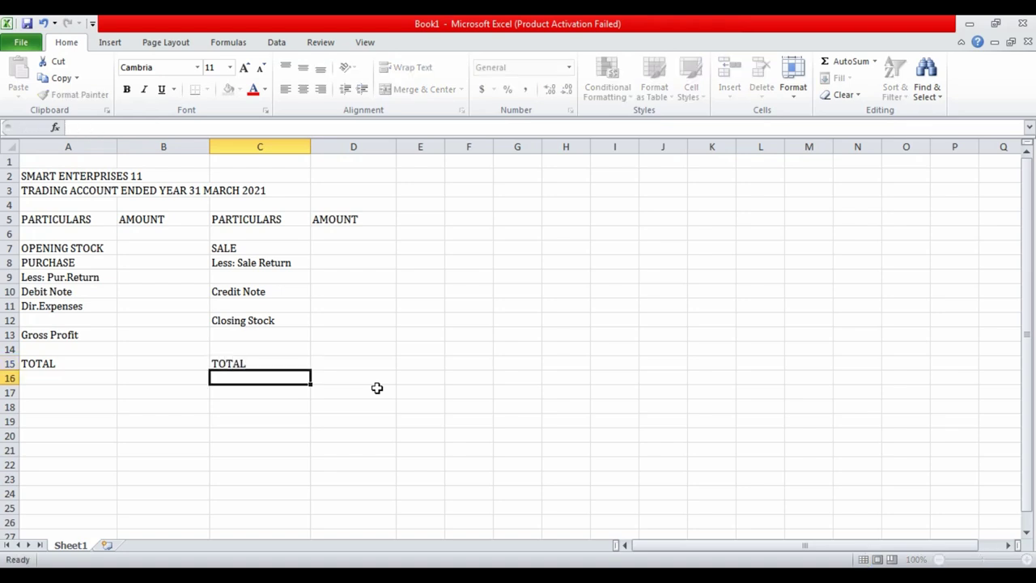
left_click_drag(161, 235, 174, 365)
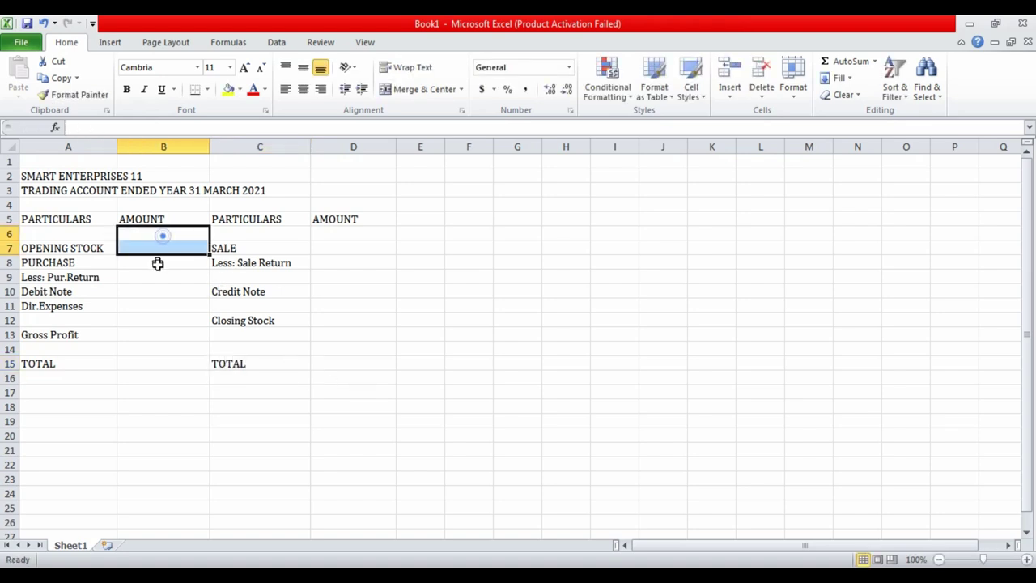
left_click_drag(361, 238, 354, 356)
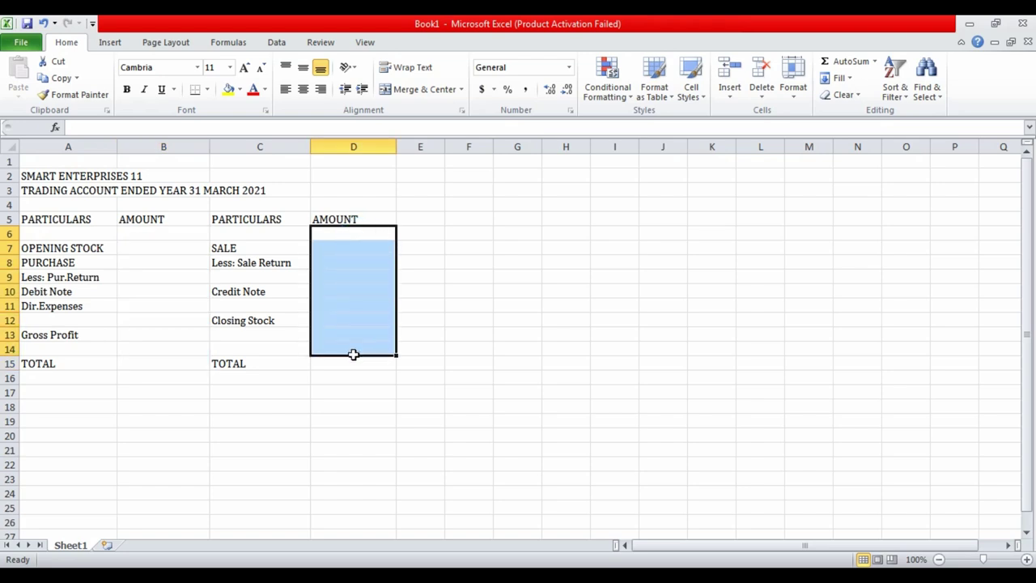
left_click(601, 296)
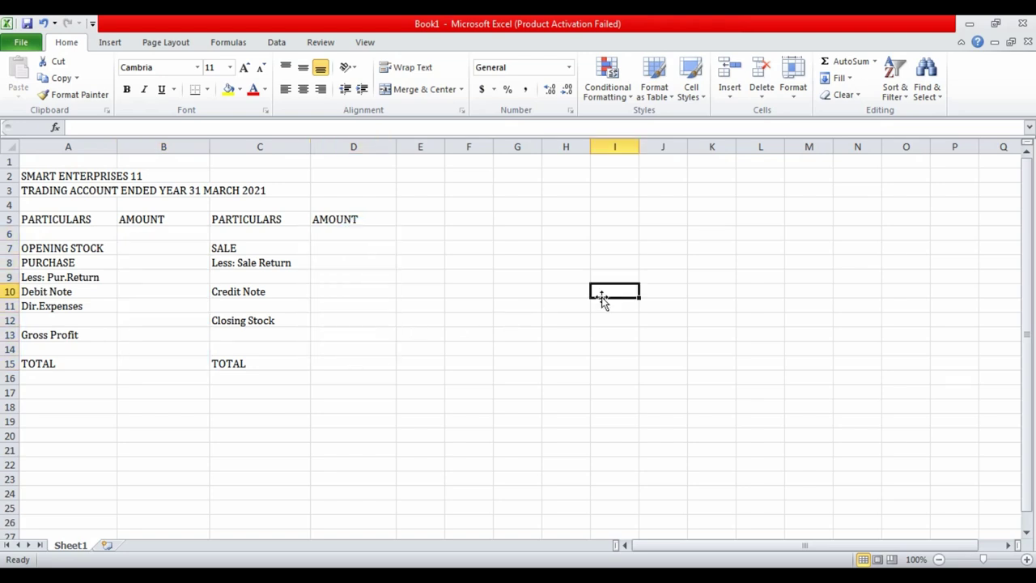
Select the range A5:D15, from the PARTICULARS heading row to row 15.
left_click(50, 219)
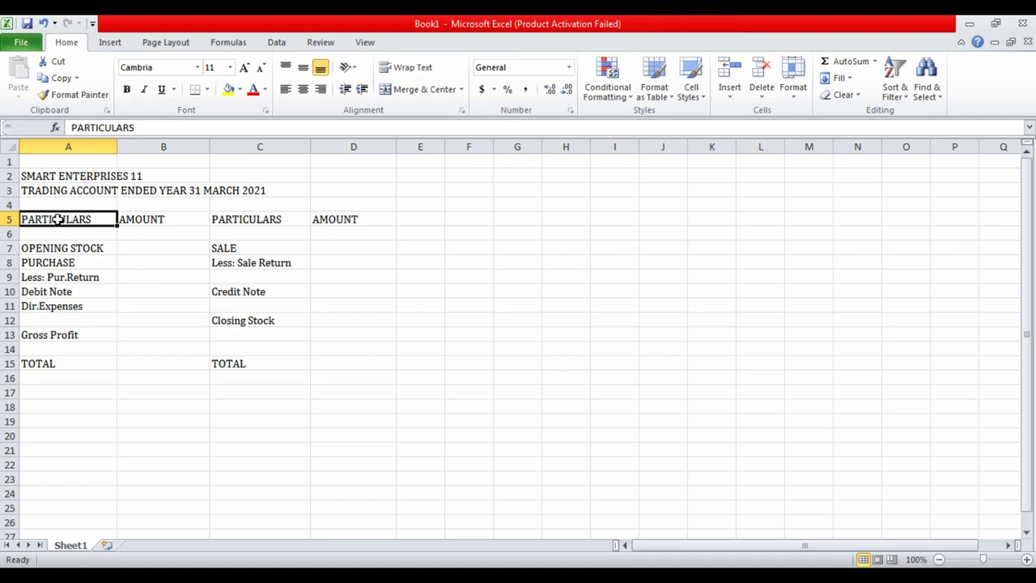
left_click(58, 219)
left_click_drag(110, 218, 330, 219)
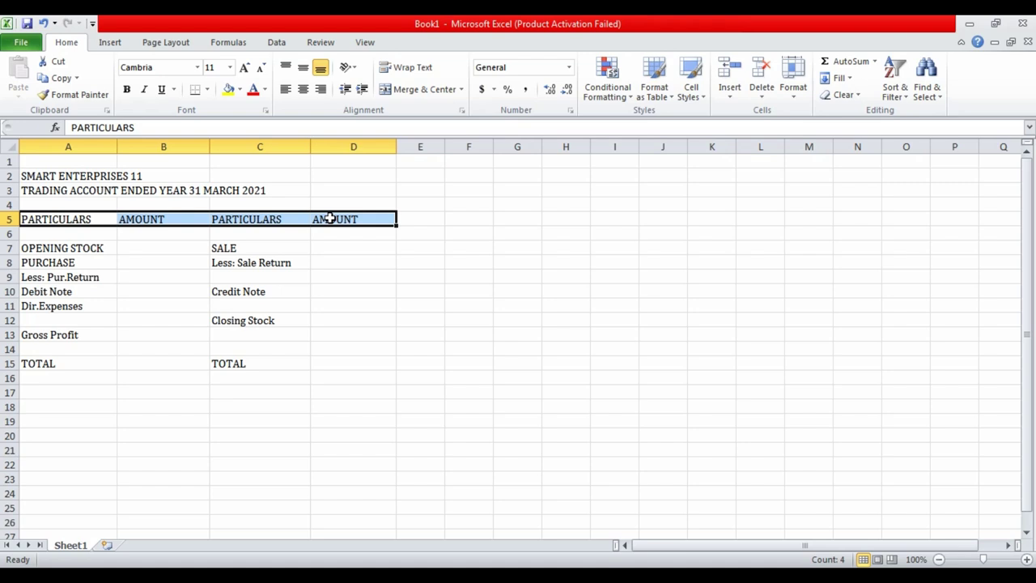
left_click_drag(313, 278, 313, 362)
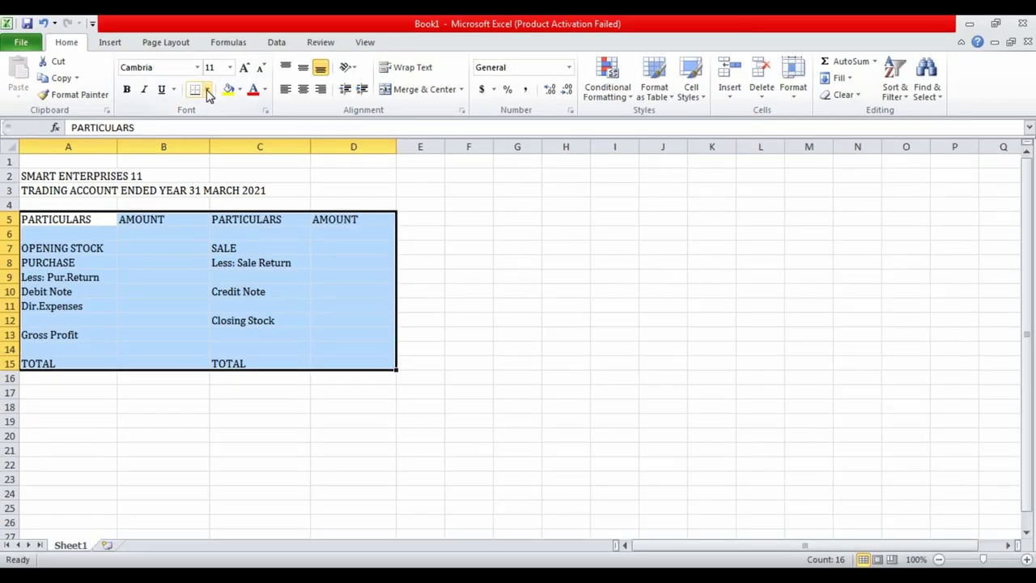
Apply a Thick Box Border around the A5:D15 table.
left_click(207, 91)
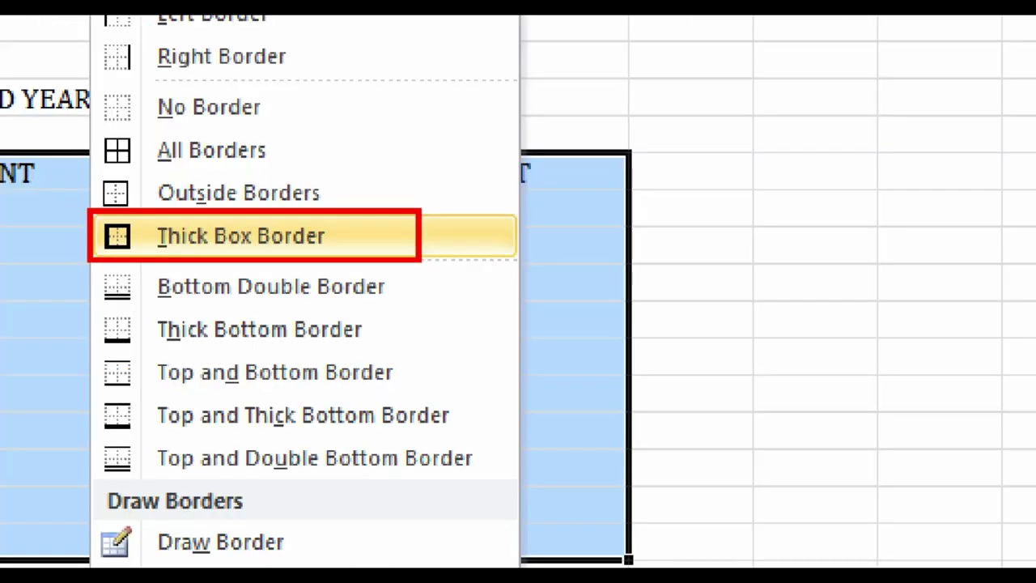
left_click(301, 243)
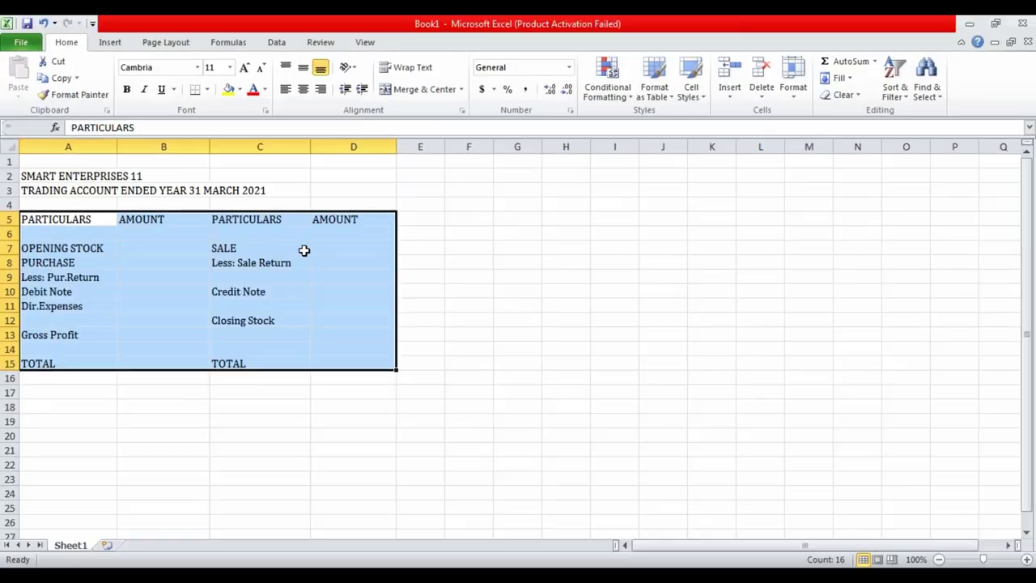
left_click(206, 89)
left_click(221, 245)
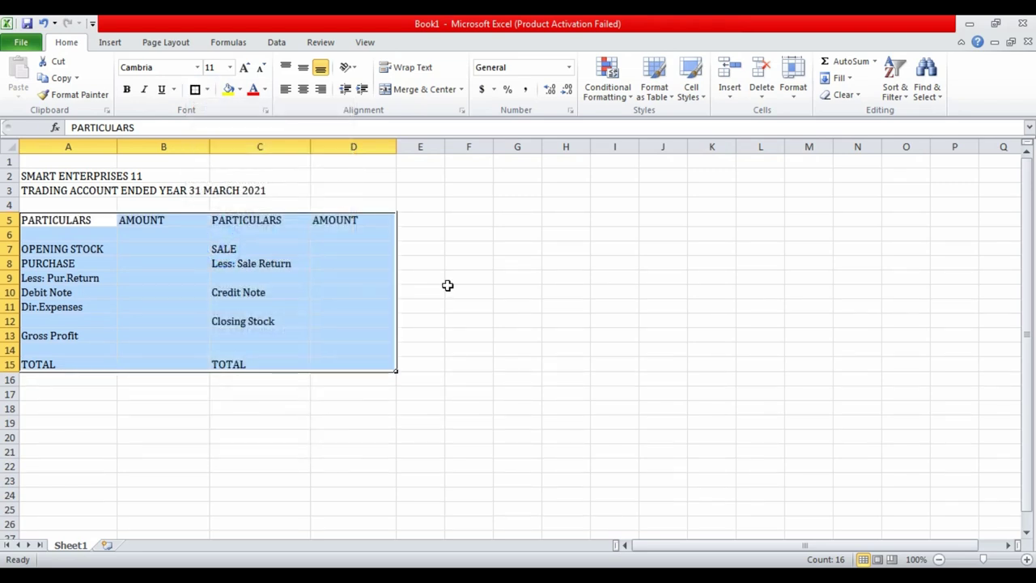
left_click(447, 287)
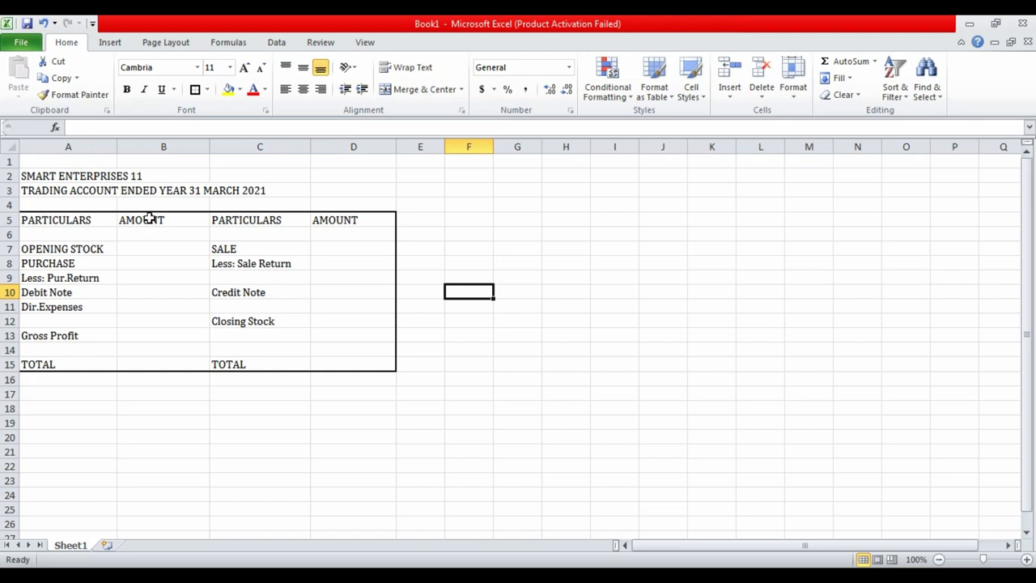
Border the AMOUNT columns B5:B15 and D5:D15.
left_click_drag(150, 217, 158, 365)
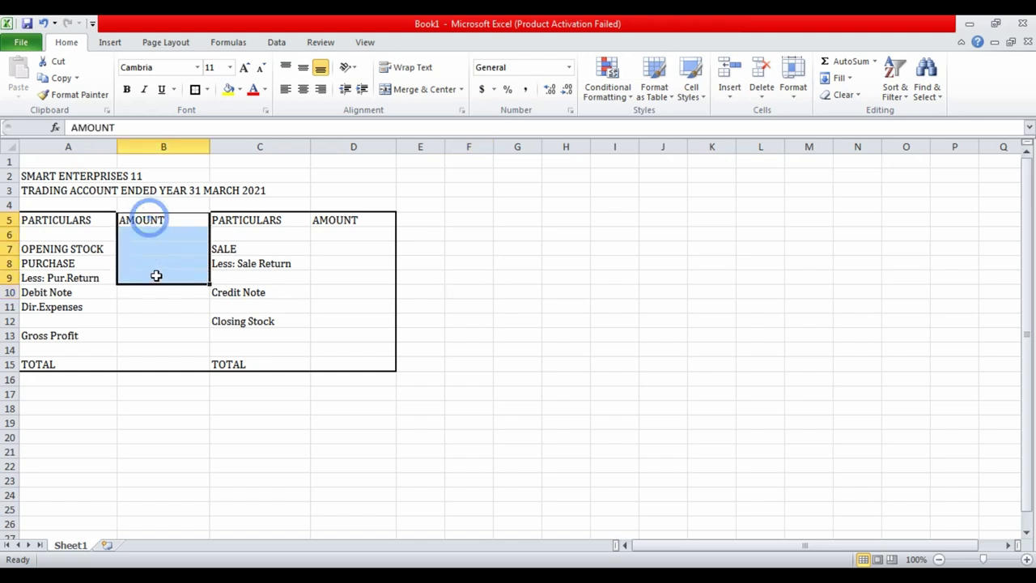
left_click(194, 89)
left_click_drag(344, 220, 356, 362)
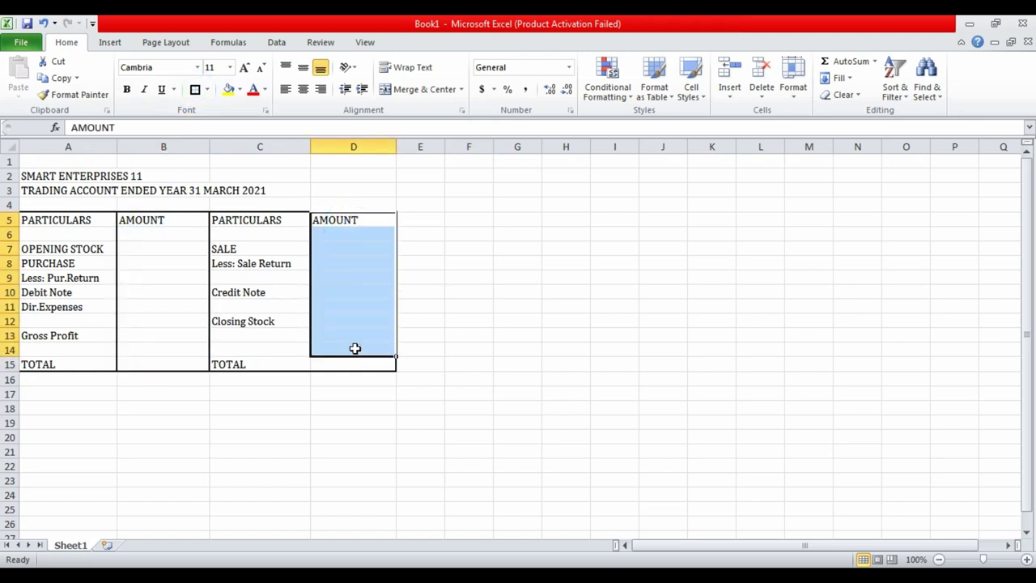
left_click(194, 89)
left_click(421, 267)
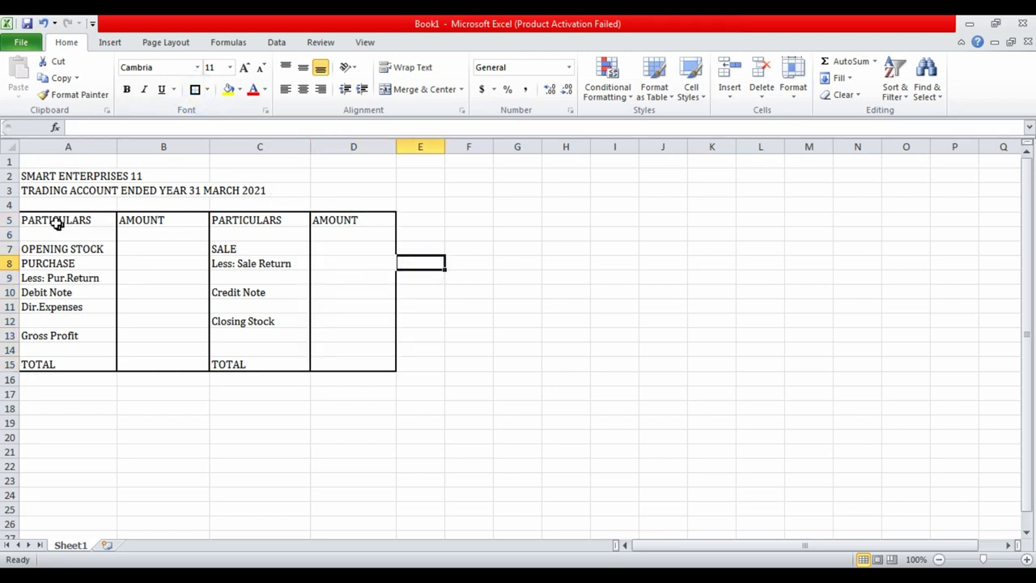
Border the heading row A5:D5 and the TOTAL row A15:D15.
left_click_drag(50, 222, 356, 220)
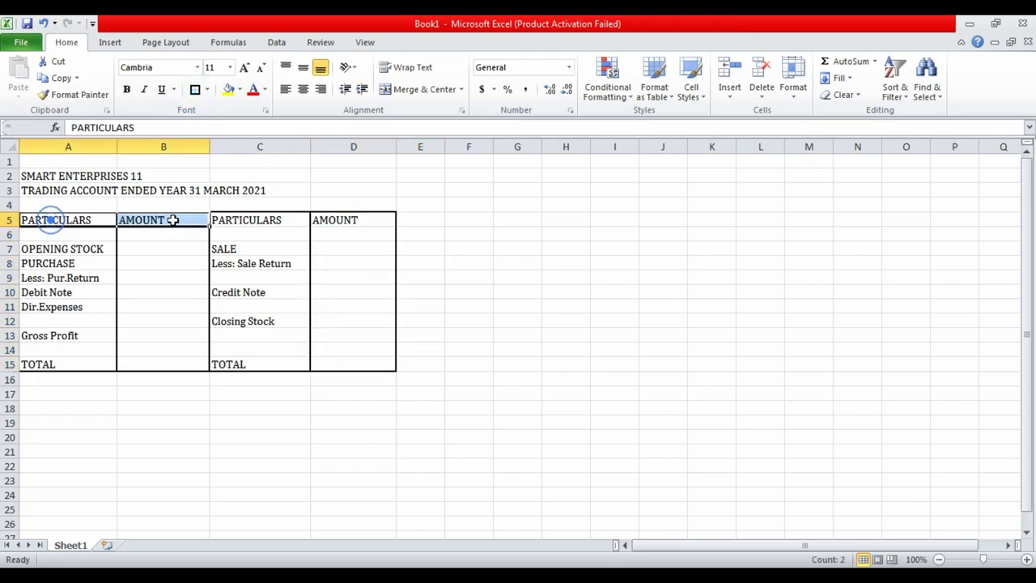
left_click(194, 90)
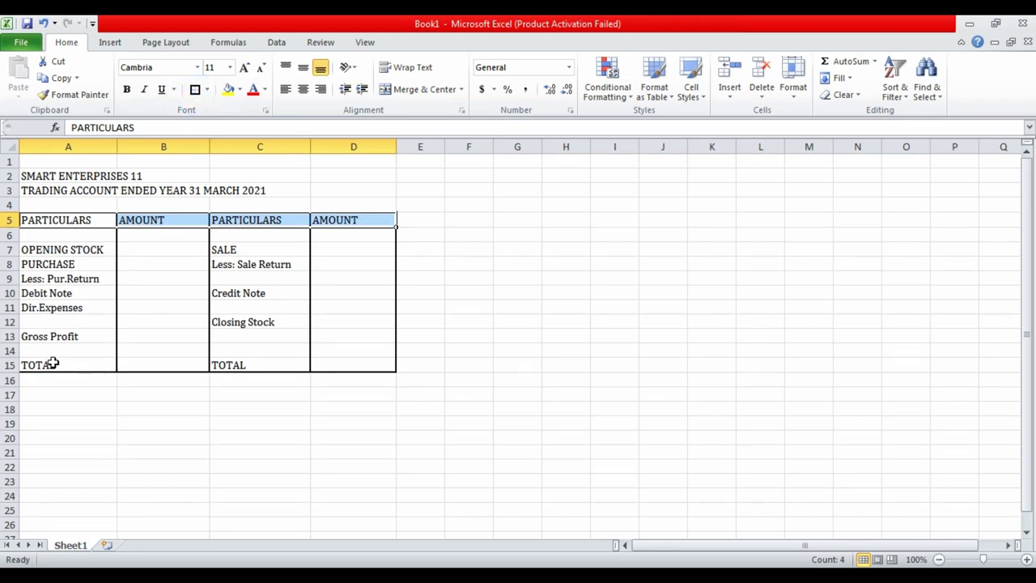
left_click_drag(48, 363, 321, 360)
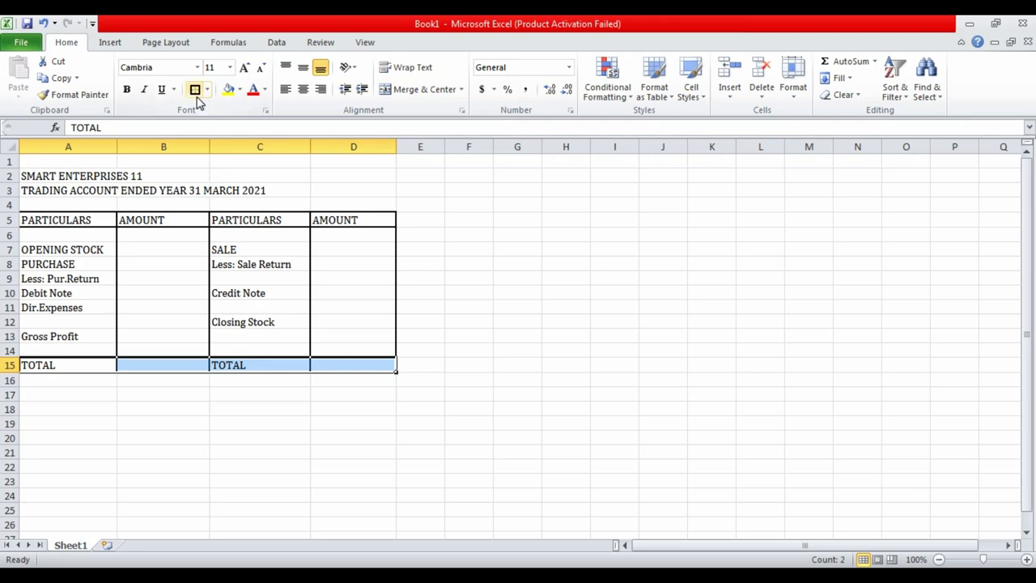
left_click(195, 90)
left_click(463, 289)
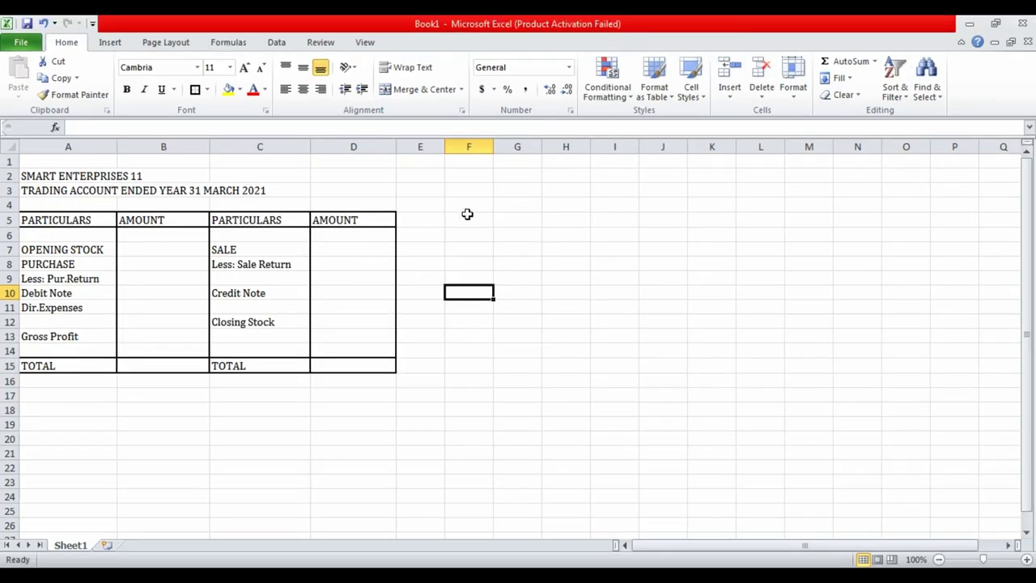
Apply All Borders to every cell in A5:D15.
left_click(468, 219)
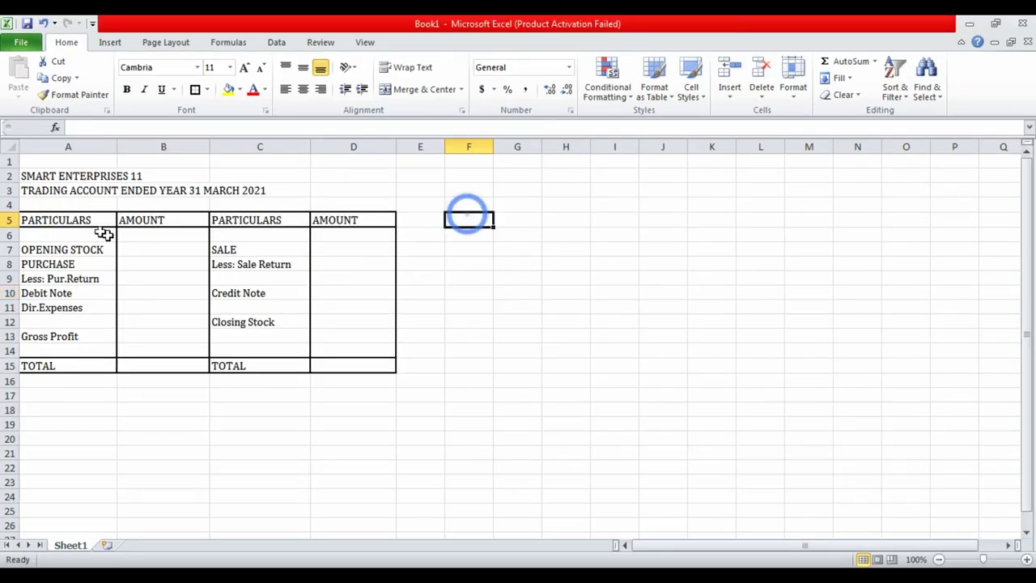
left_click_drag(72, 219, 332, 359)
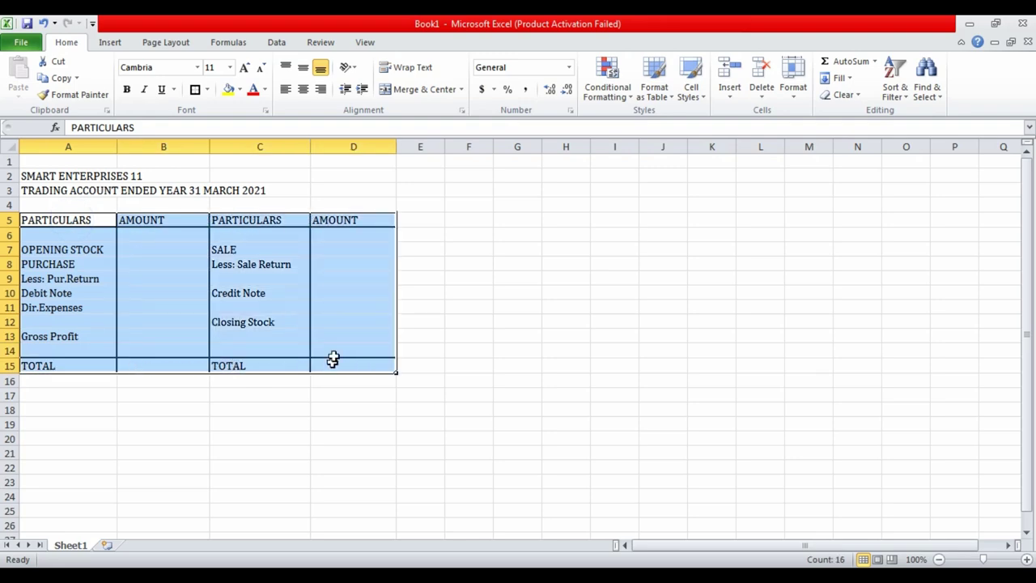
left_click(208, 89)
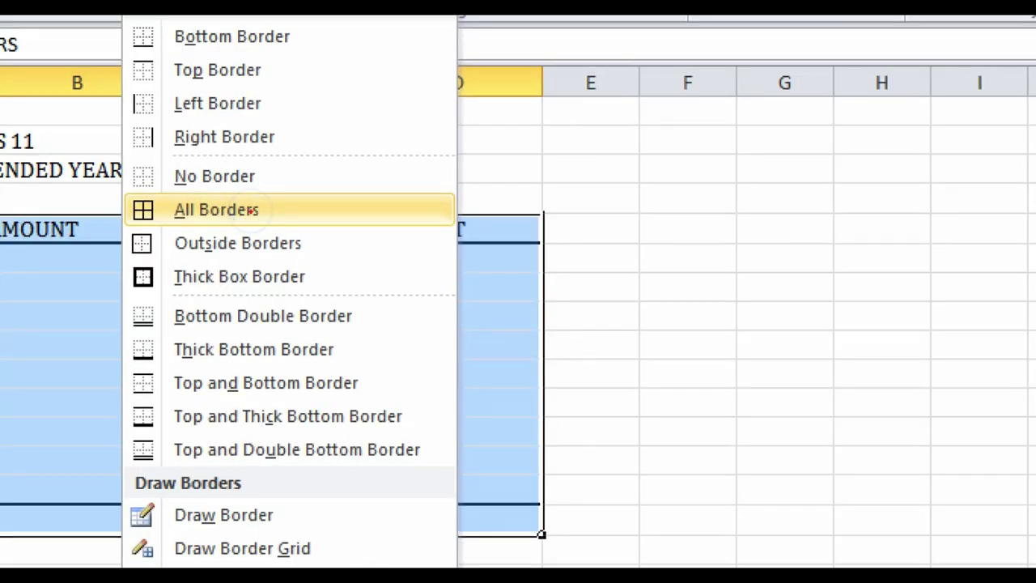
left_click(182, 209)
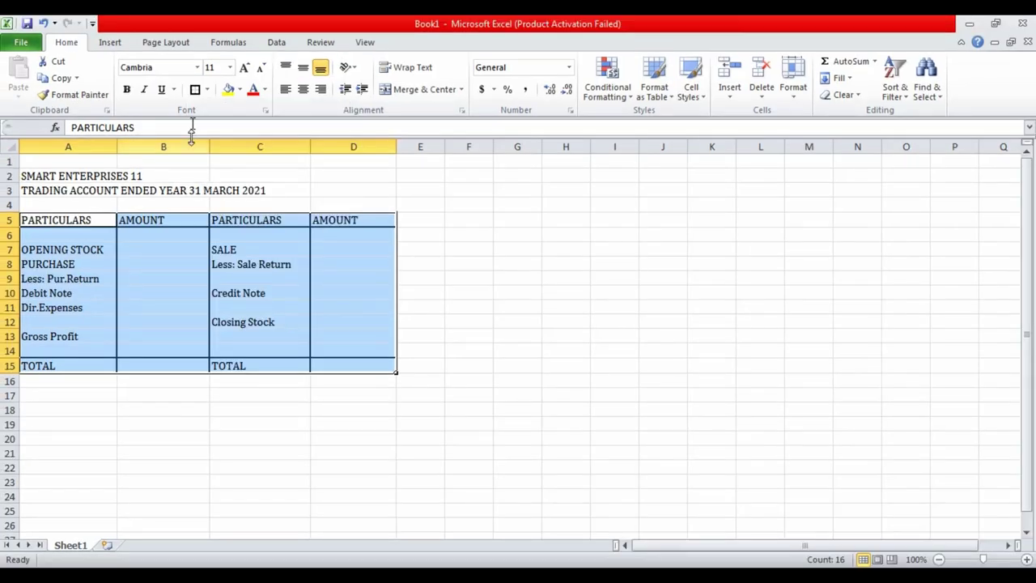
left_click(207, 91)
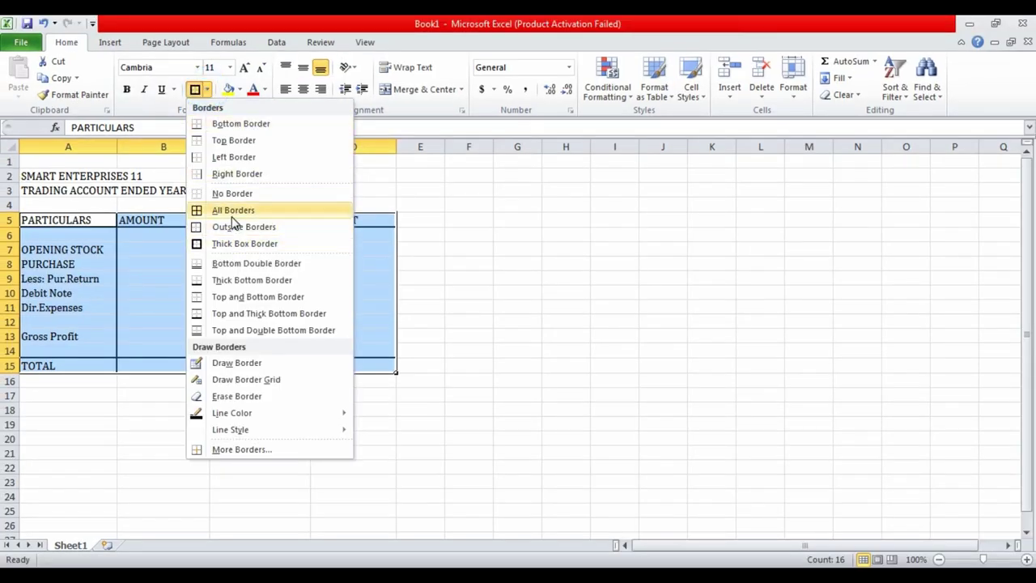
left_click(230, 212)
left_click(415, 264)
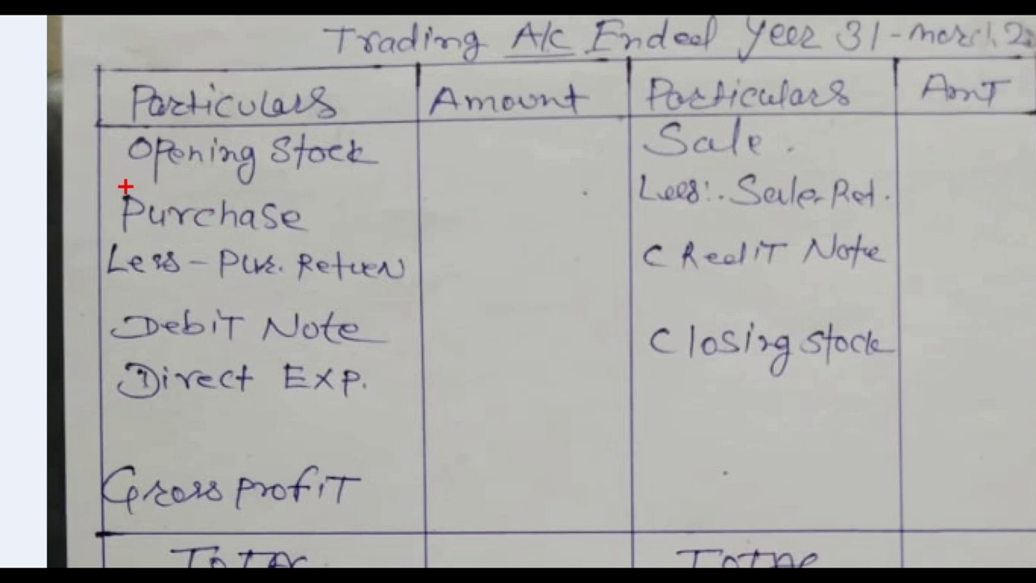
Compare the gridded Excel table against the handwritten Trading A/c photo.
left_click_drag(117, 183, 664, 186)
left_click_drag(105, 245, 736, 248)
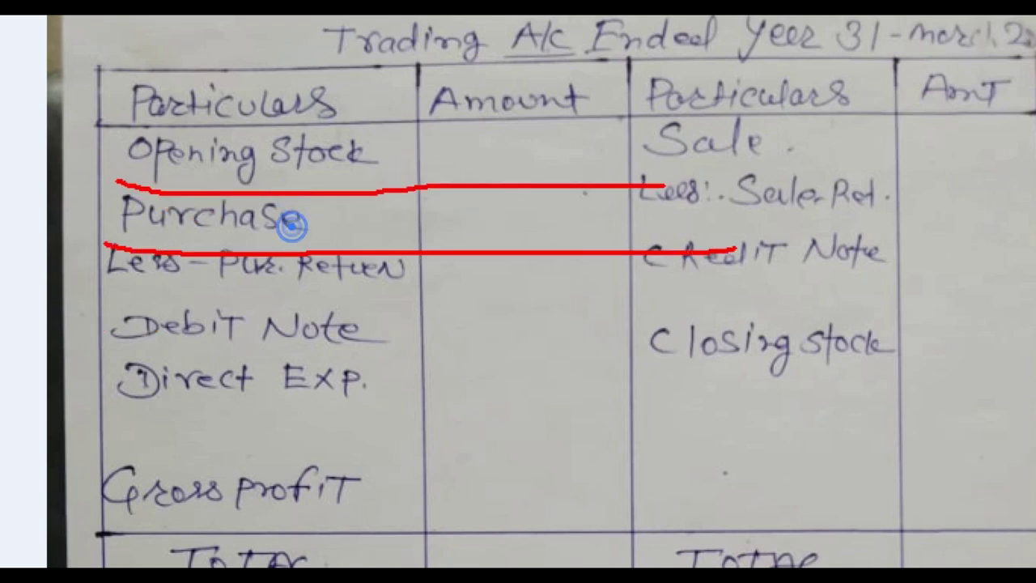
left_click_drag(112, 305, 680, 309)
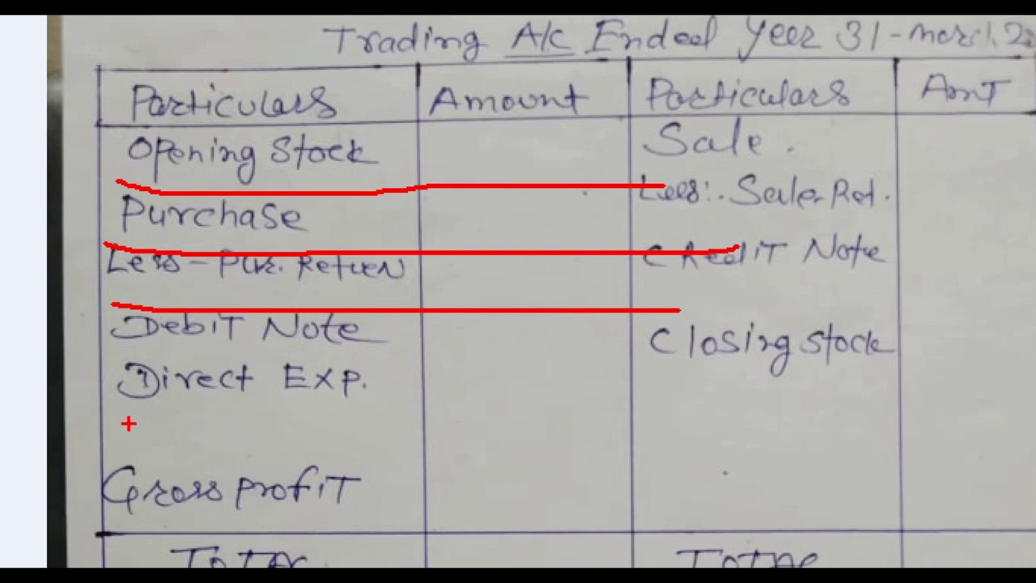
left_click_drag(91, 421, 986, 400)
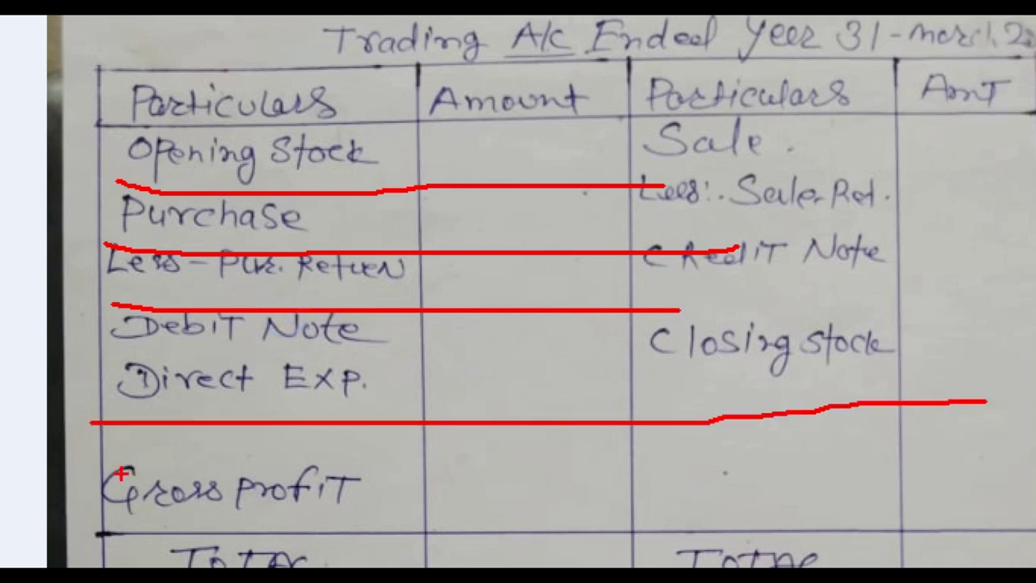
left_click_drag(113, 459, 1034, 469)
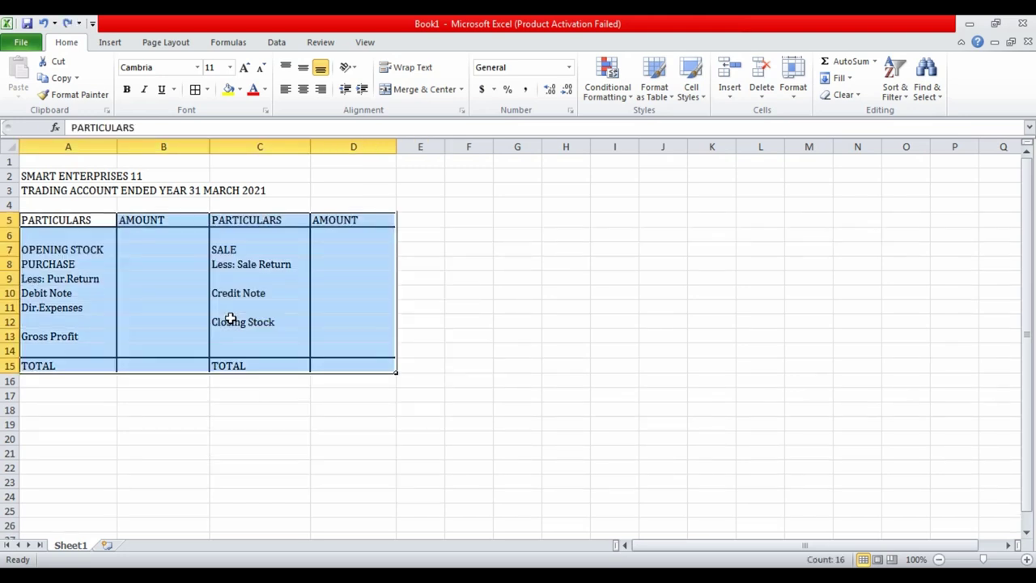
Undo the All Borders grid, then select A2:D2 holding SMART ENTERPRISES 11.
left_click(428, 290)
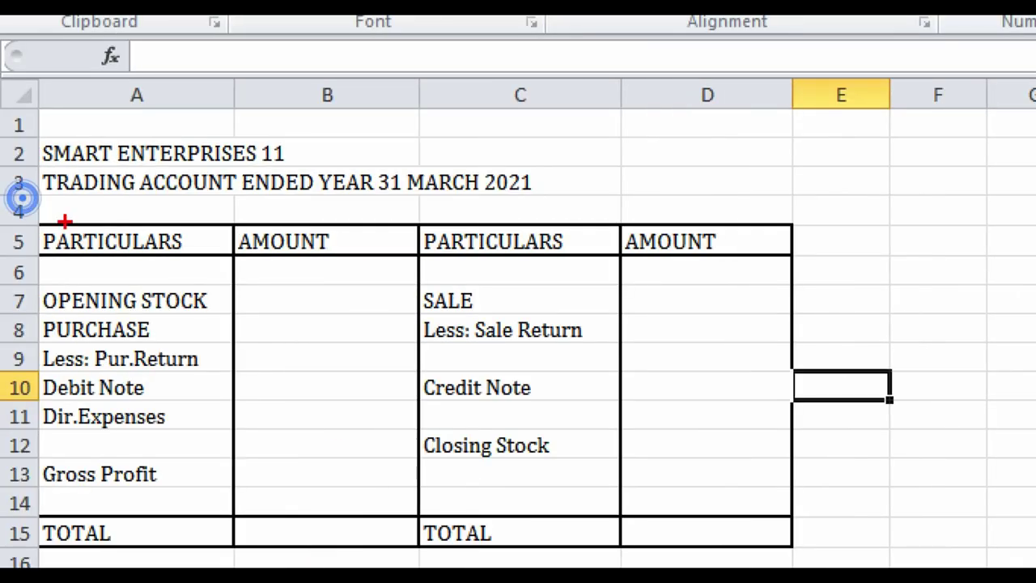
left_click_drag(66, 204, 789, 196)
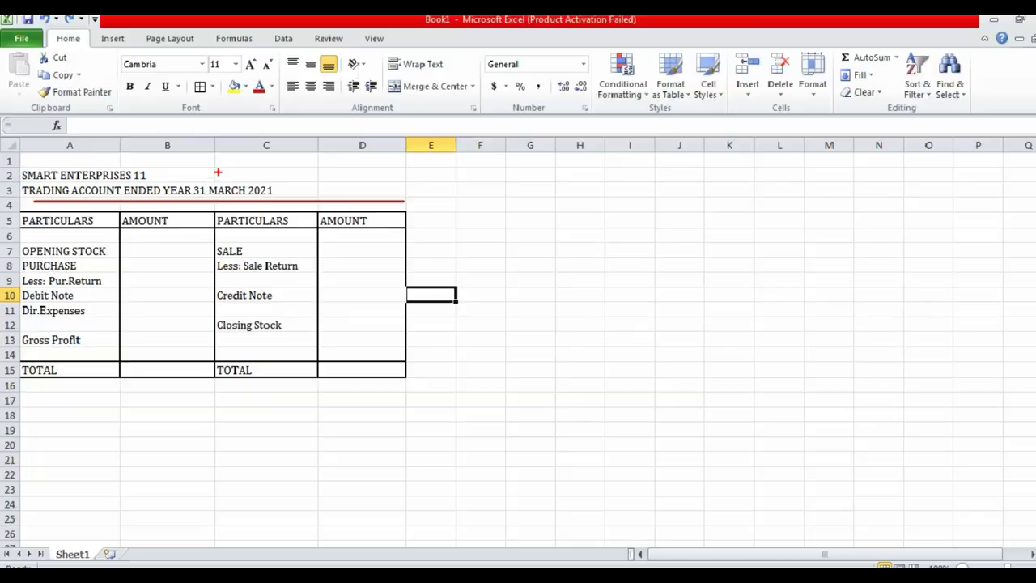
left_click(113, 279)
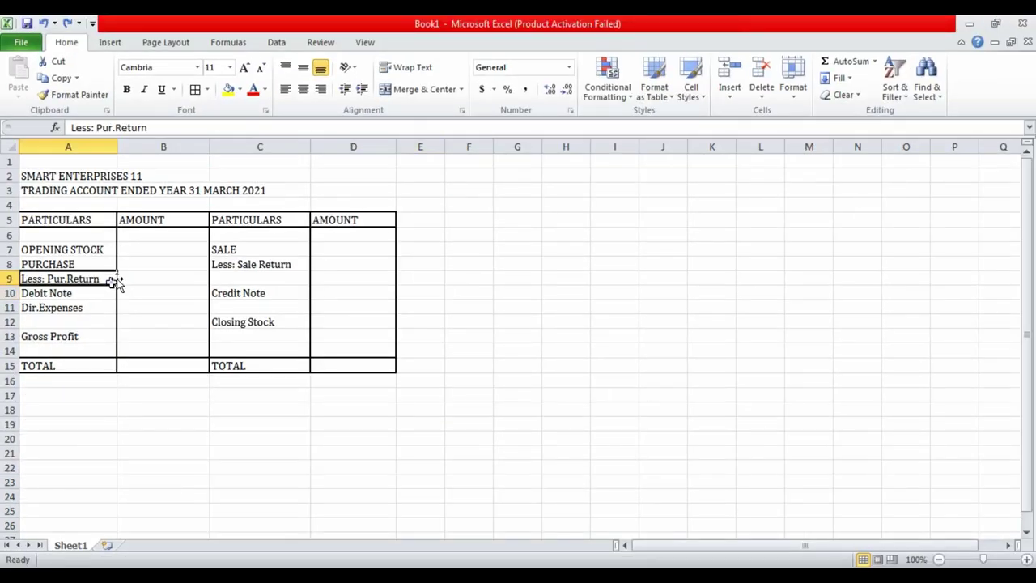
left_click_drag(44, 176, 333, 177)
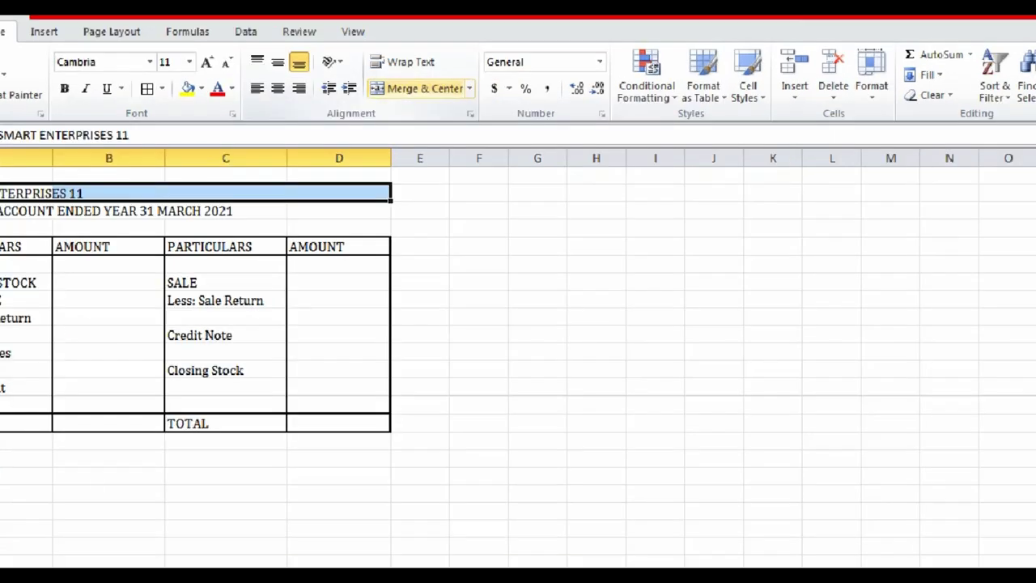
Apply Merge & Center to SMART ENTERPRISES 11 across A2:D2 and reselect the merged cell.
left_click(422, 89)
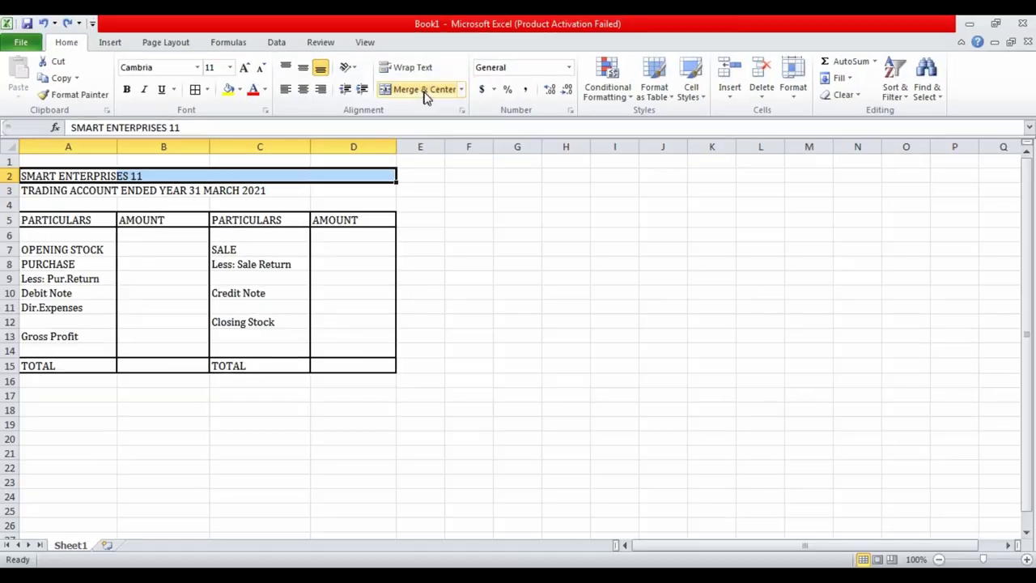
left_click(424, 89)
left_click(514, 187)
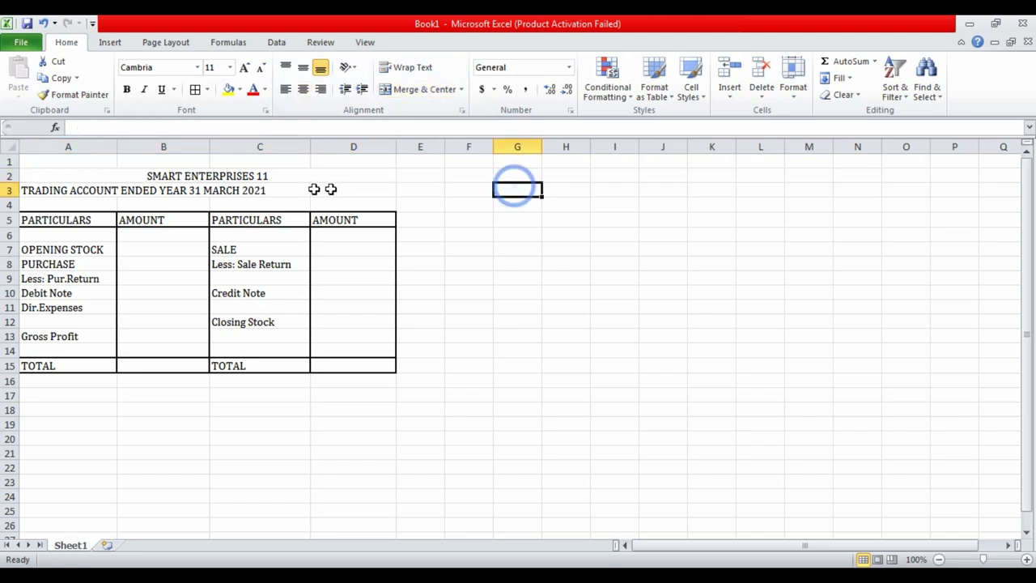
left_click(233, 179)
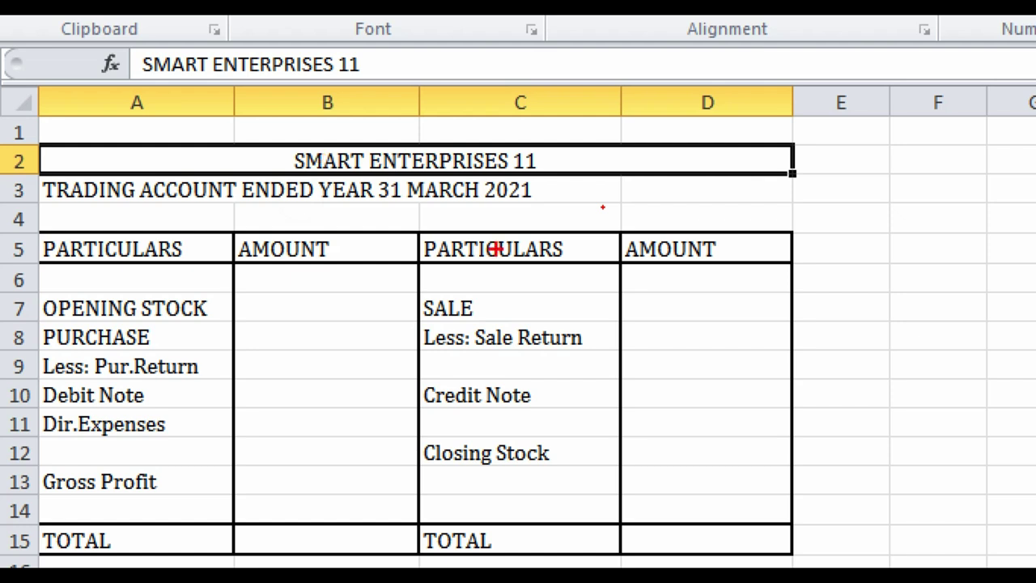
left_click(336, 216)
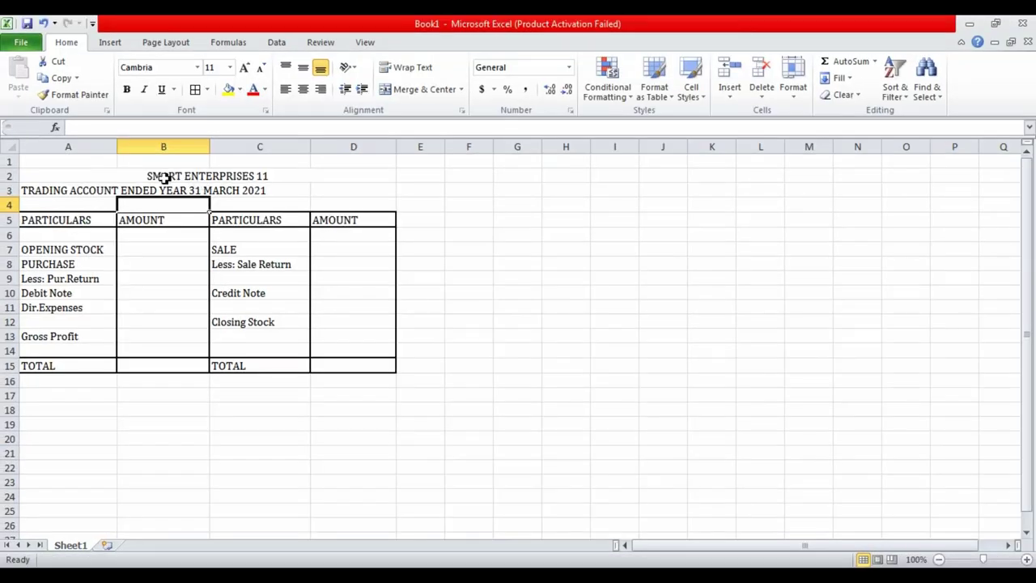
left_click(164, 178)
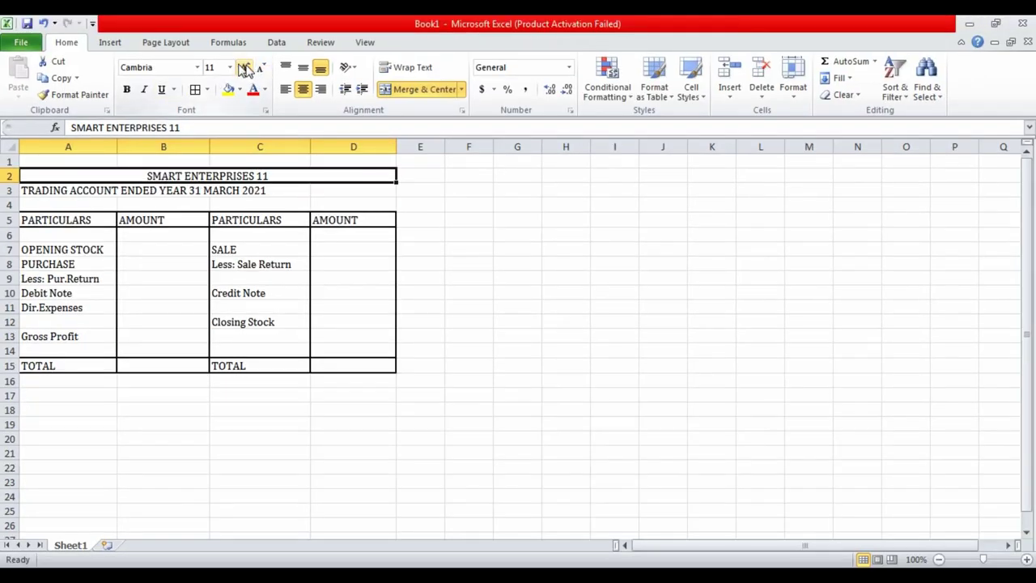
Increase the SMART ENTERPRISES 11 title's font, trying 36 before settling on size 28.
left_click(243, 69)
left_click(243, 68)
left_click(243, 68)
left_click(243, 69)
left_click(243, 69)
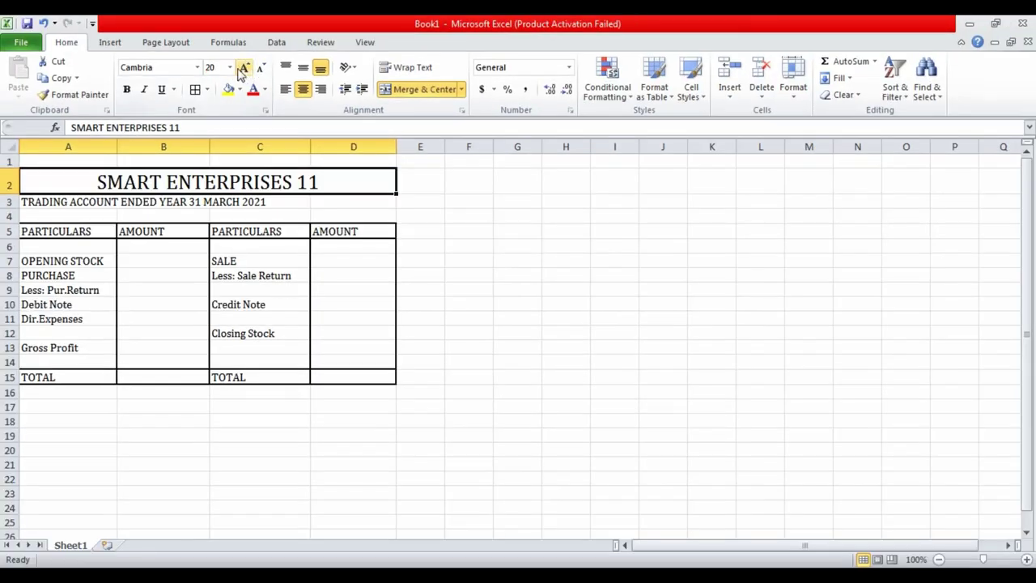
left_click(230, 68)
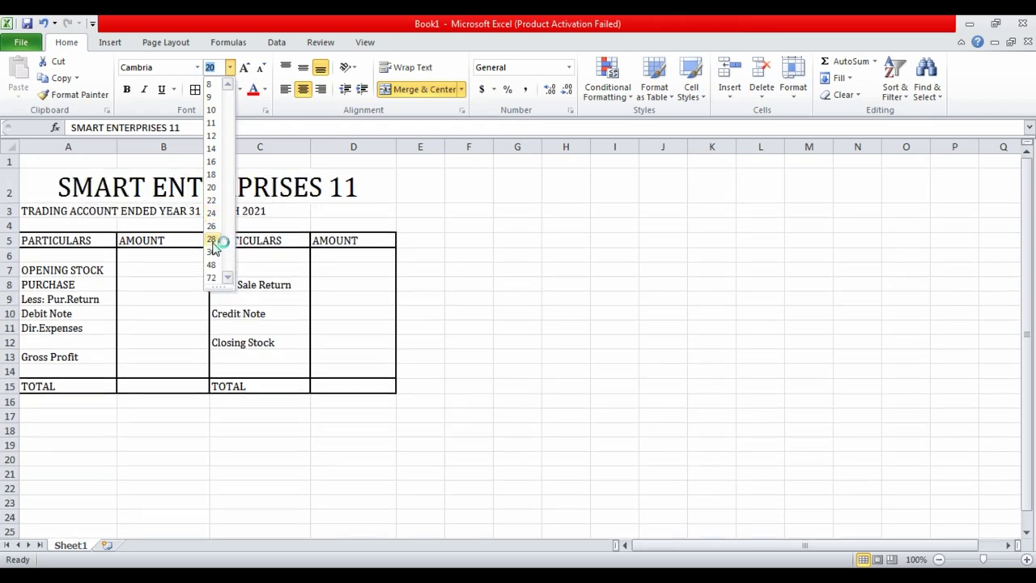
left_click(212, 241)
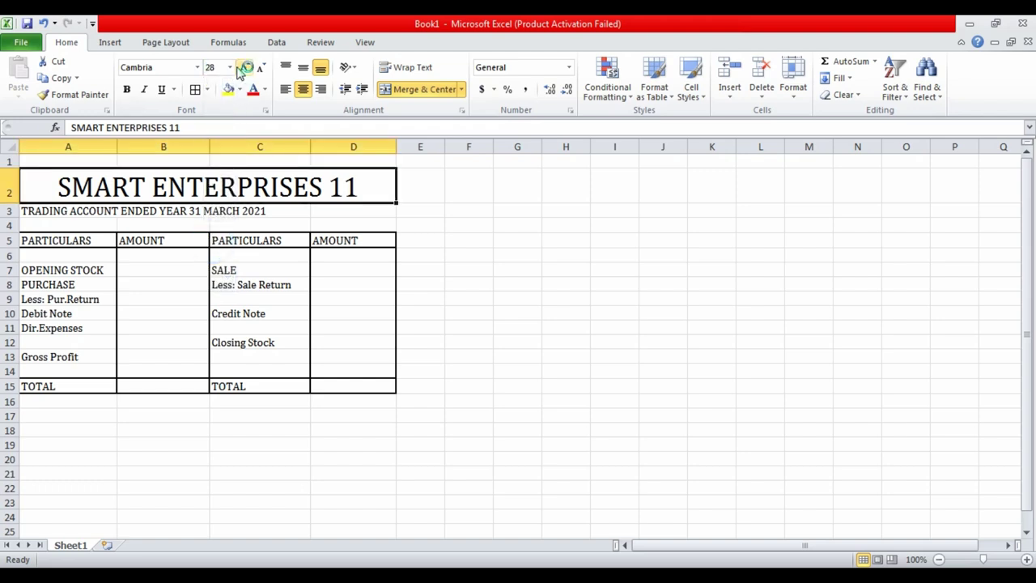
left_click(462, 222)
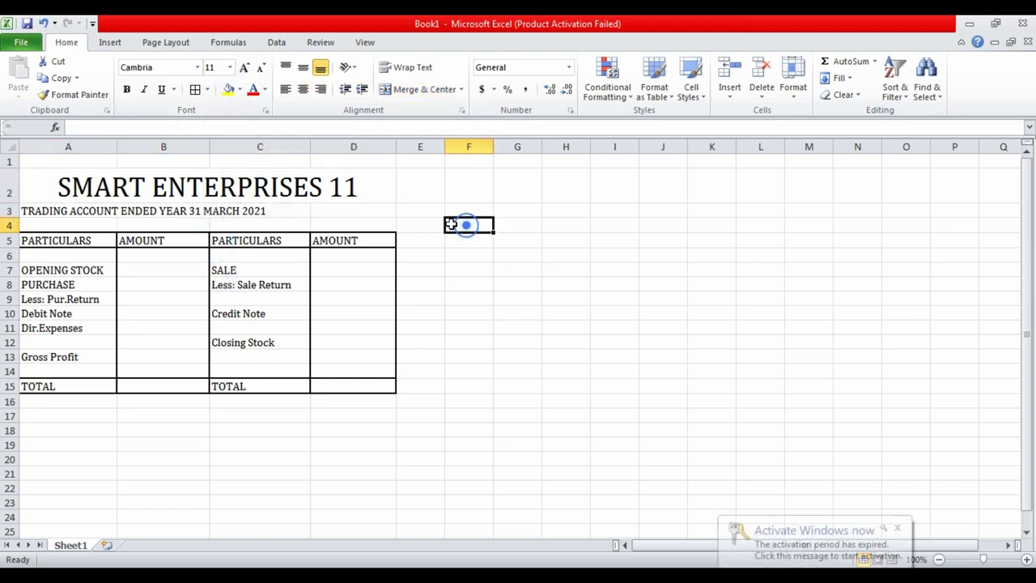
left_click(186, 185)
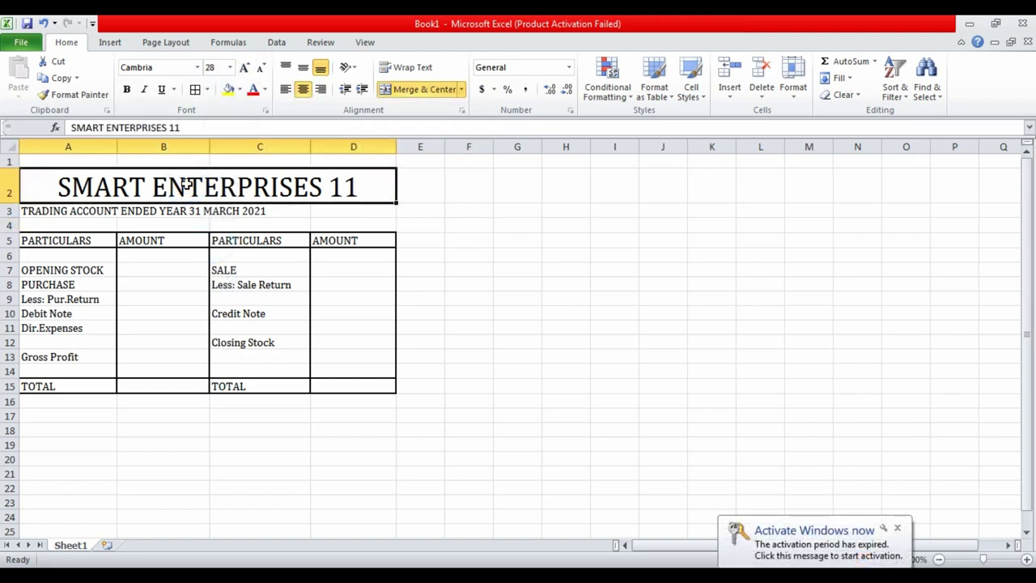
left_click(244, 67)
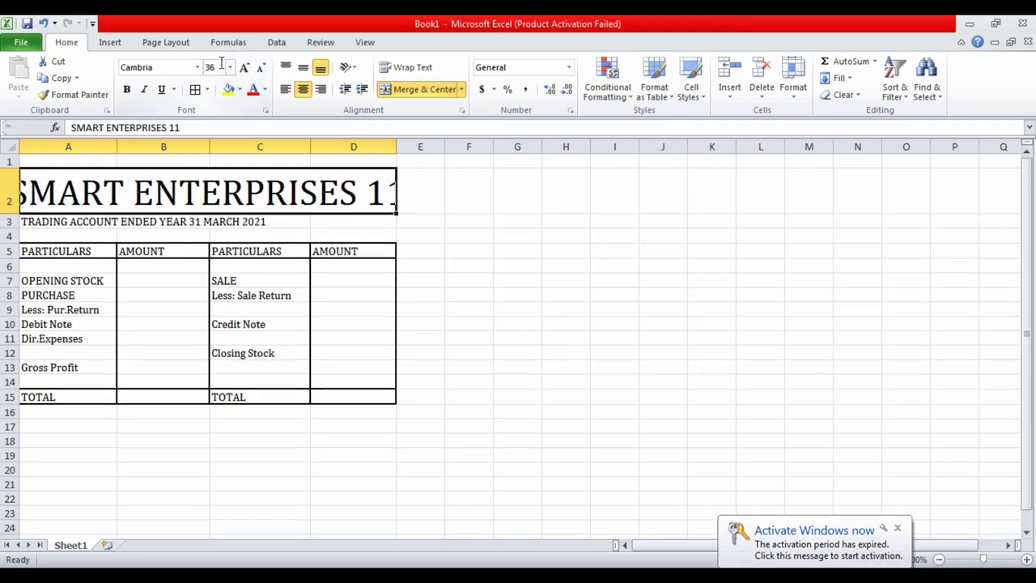
left_click(230, 67)
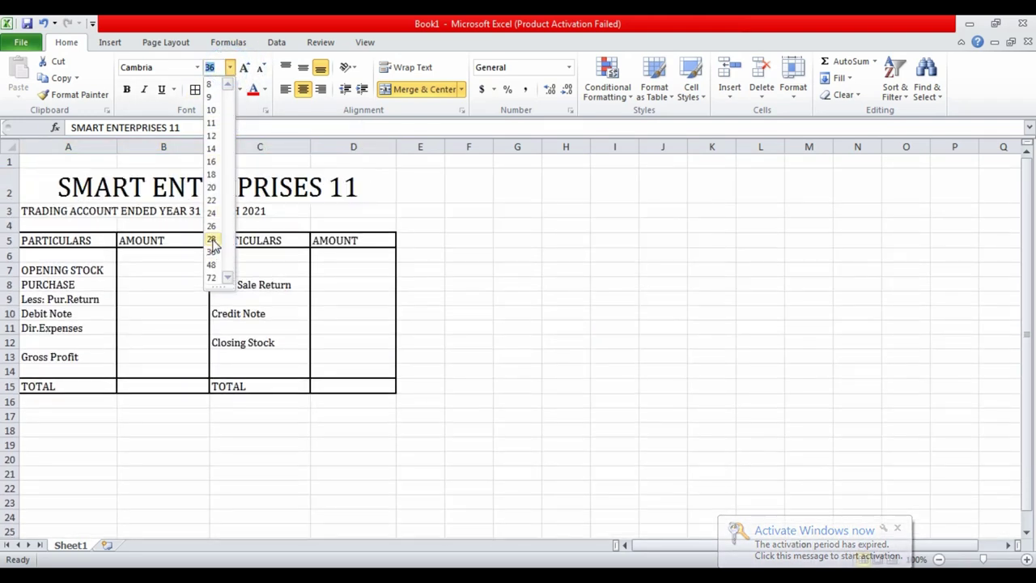
left_click(211, 240)
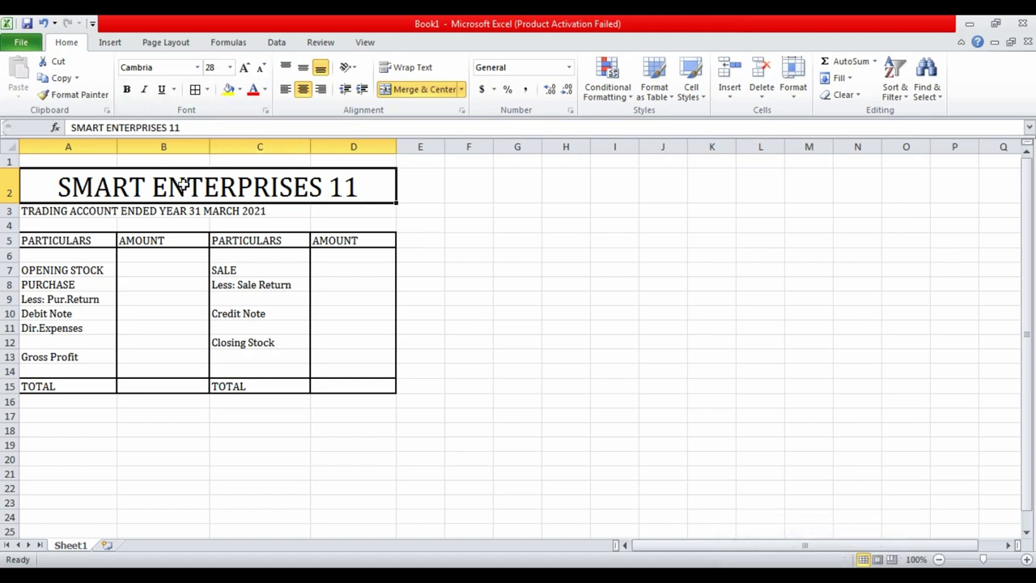
left_click(476, 239)
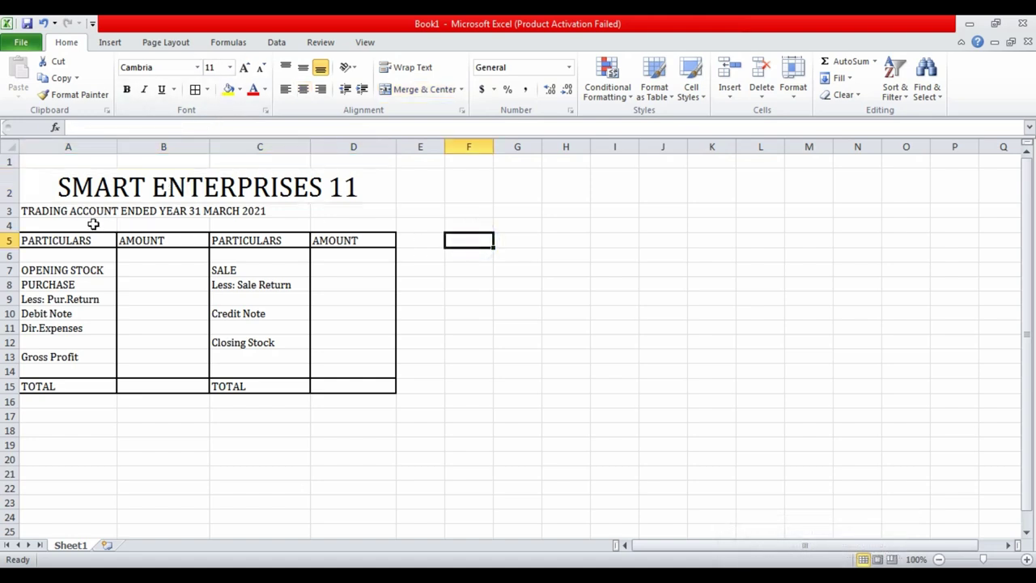
left_click_drag(53, 210, 339, 212)
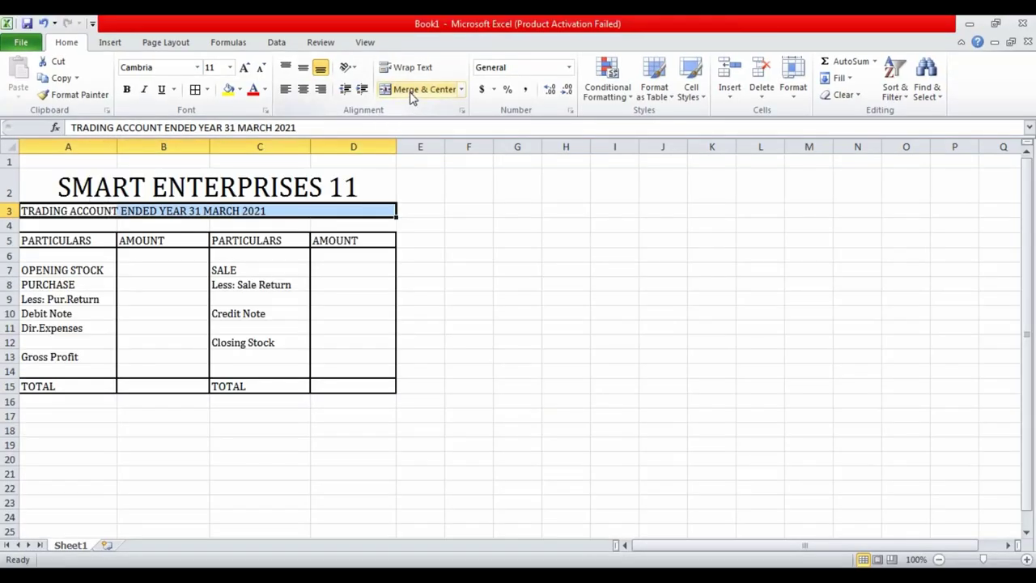
Merge and centre the row-3 TRADING ACCOUNT line over A3:D3, then reselect the SMART ENTERPRISES 11 title.
left_click(412, 89)
left_click(468, 254)
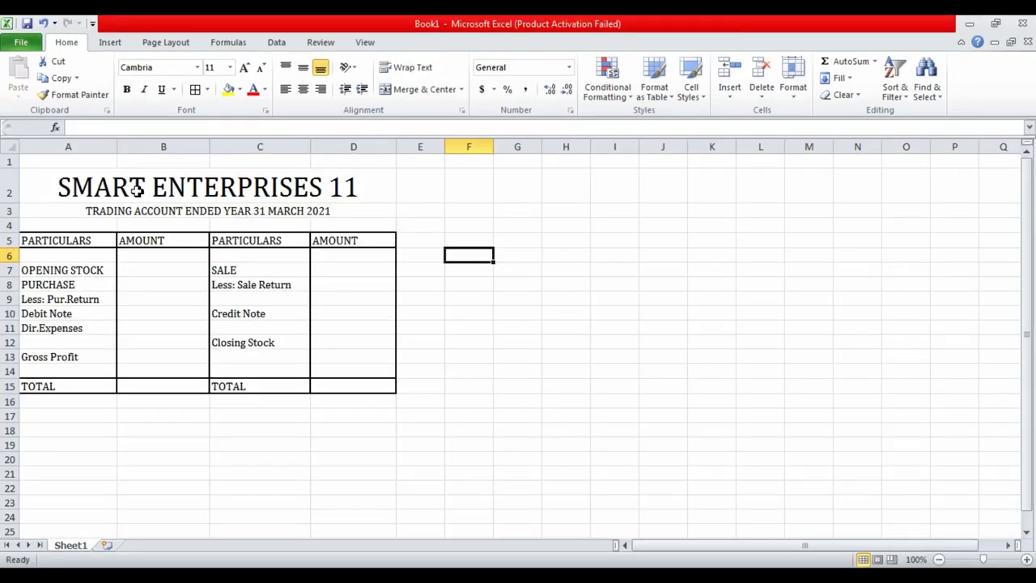
left_click(138, 188)
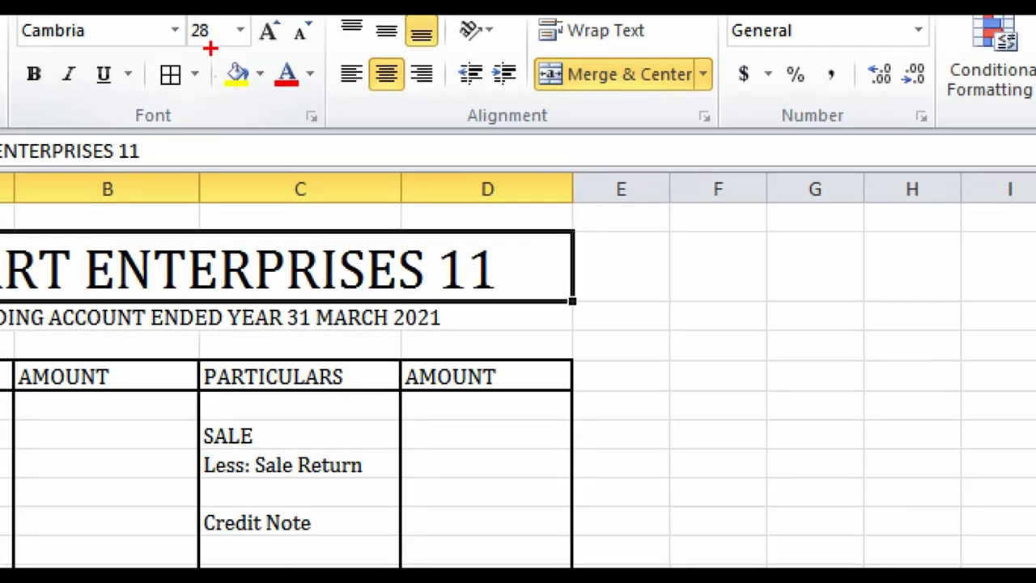
left_click_drag(209, 48, 327, 104)
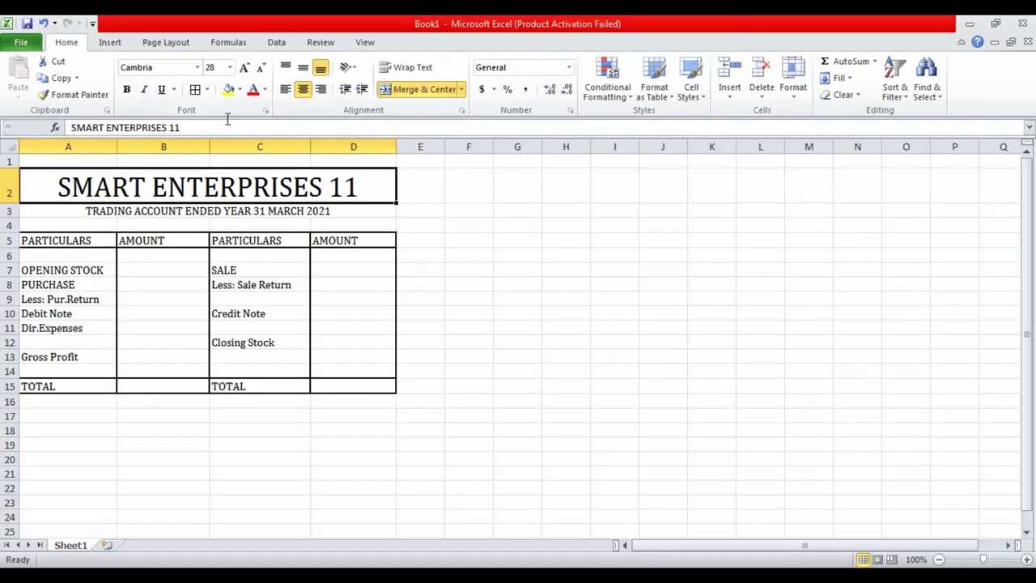
Fill the merged SMART ENTERPRISES 11 title cell with yellow.
left_click(240, 90)
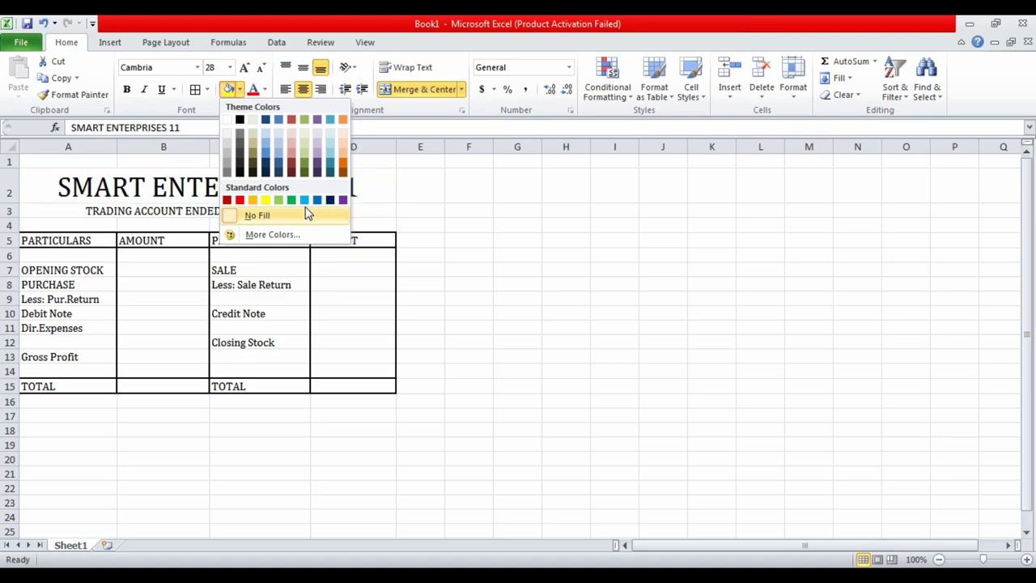
left_click(265, 201)
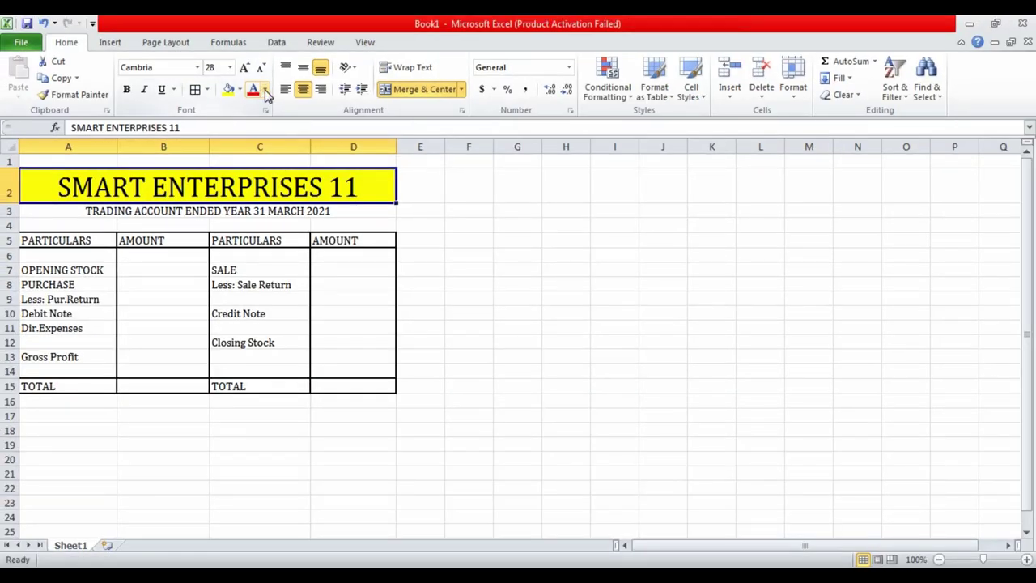
left_click(264, 89)
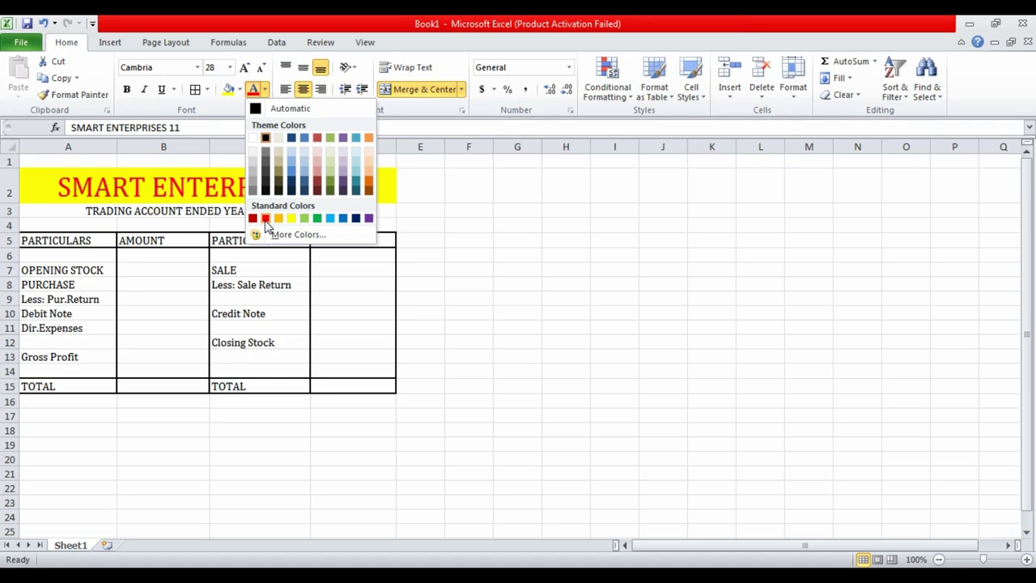
Colour the SMART ENTERPRISES 11 title text red.
left_click(265, 220)
left_click(197, 211)
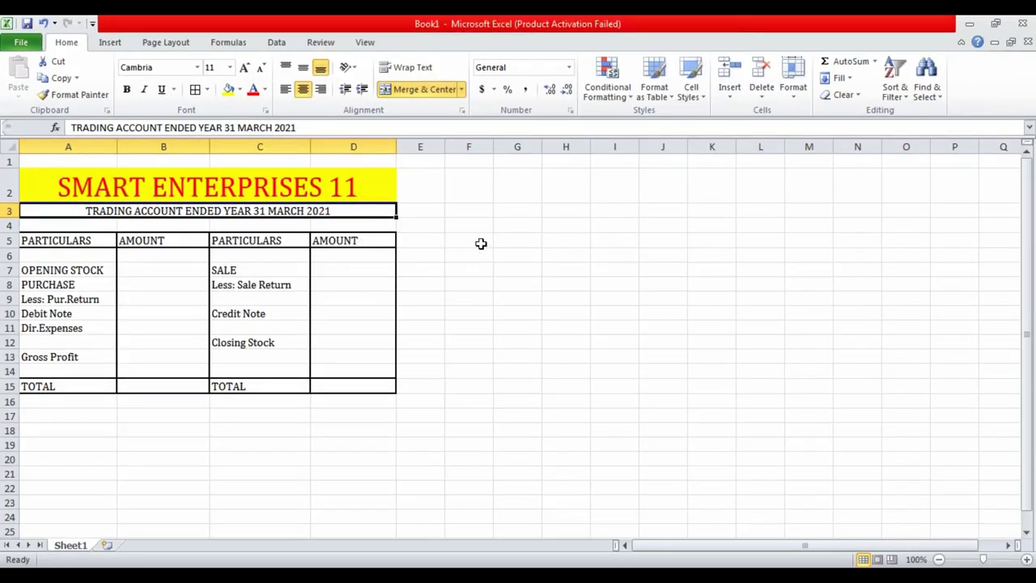
left_click(481, 240)
Put a thick box border around the two title rows A2:D3.
left_click_drag(72, 176, 74, 208)
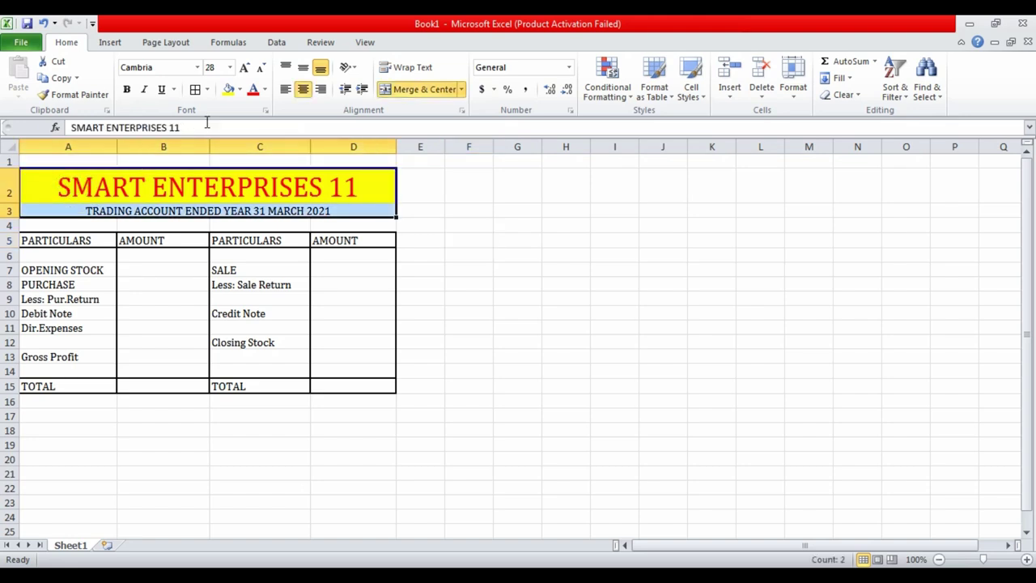
left_click(207, 90)
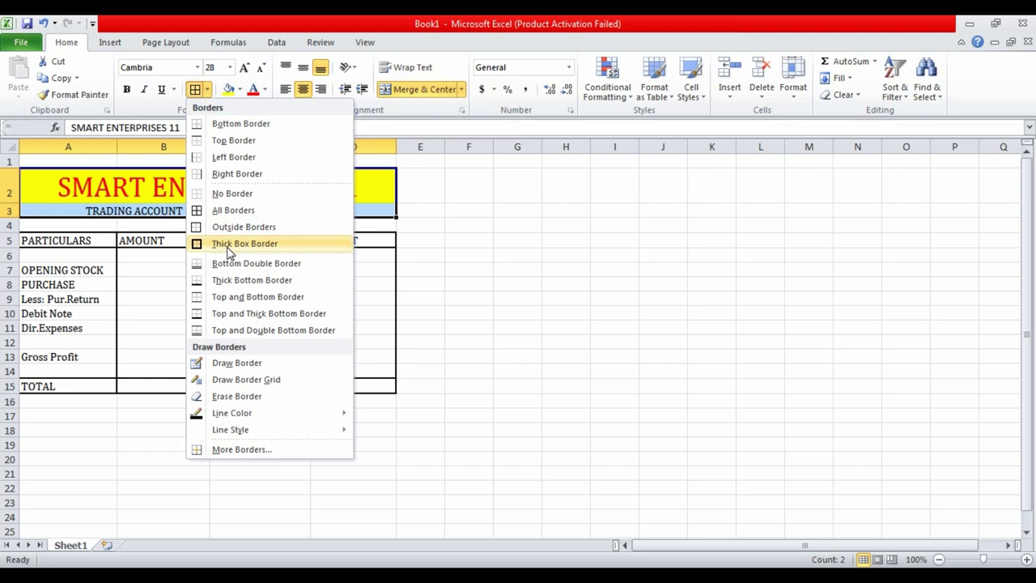
left_click(228, 247)
left_click(474, 242)
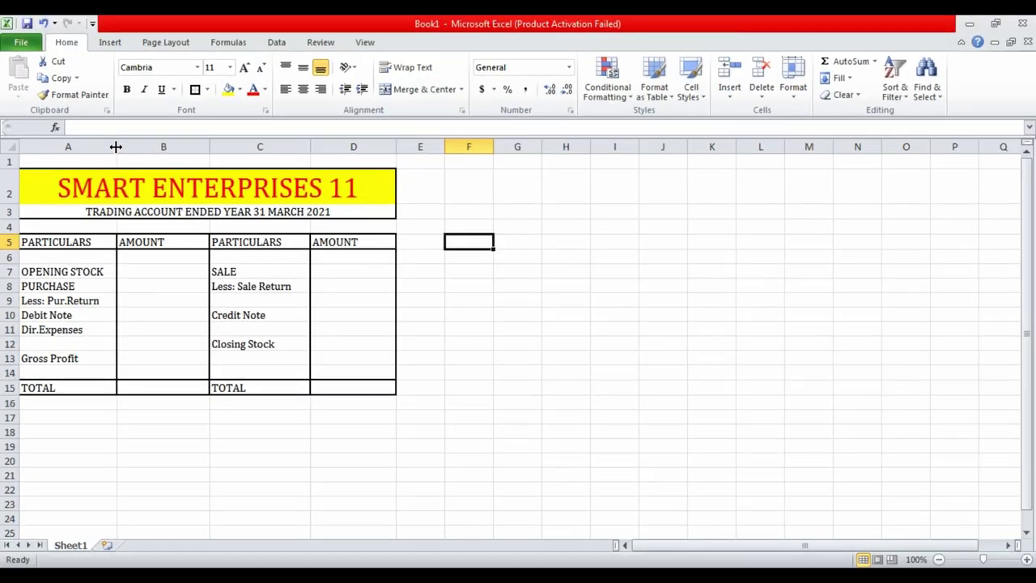
Widen columns A, B, C and D, then heighten row 3 and row 4.
left_click_drag(115, 147, 137, 146)
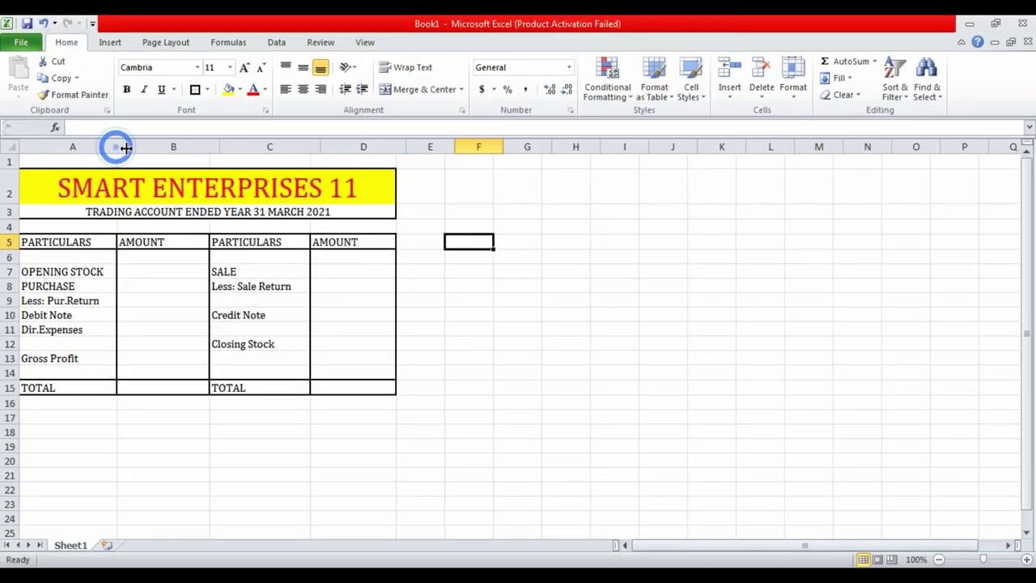
left_click_drag(235, 149, 247, 146)
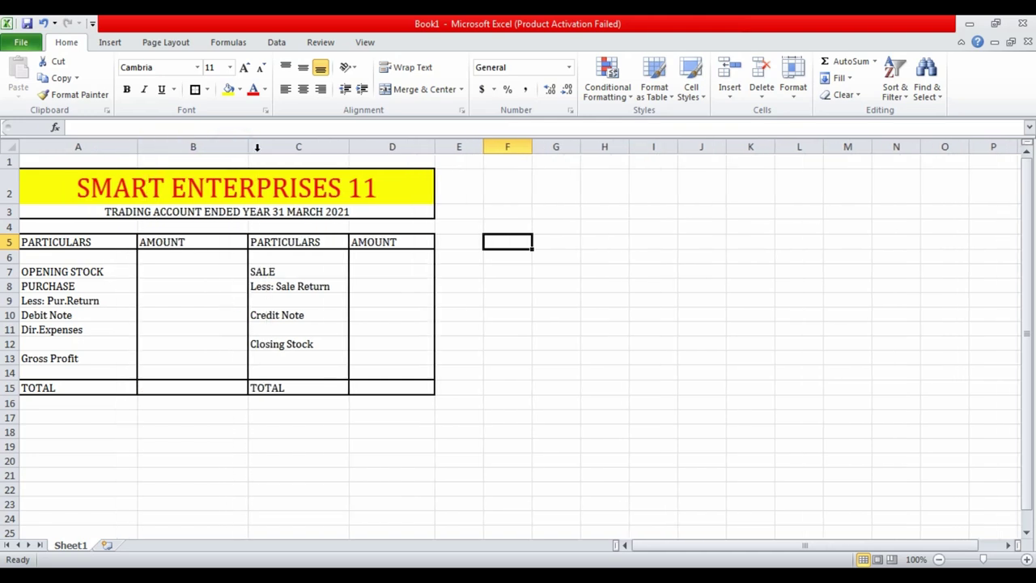
left_click_drag(348, 146, 364, 146)
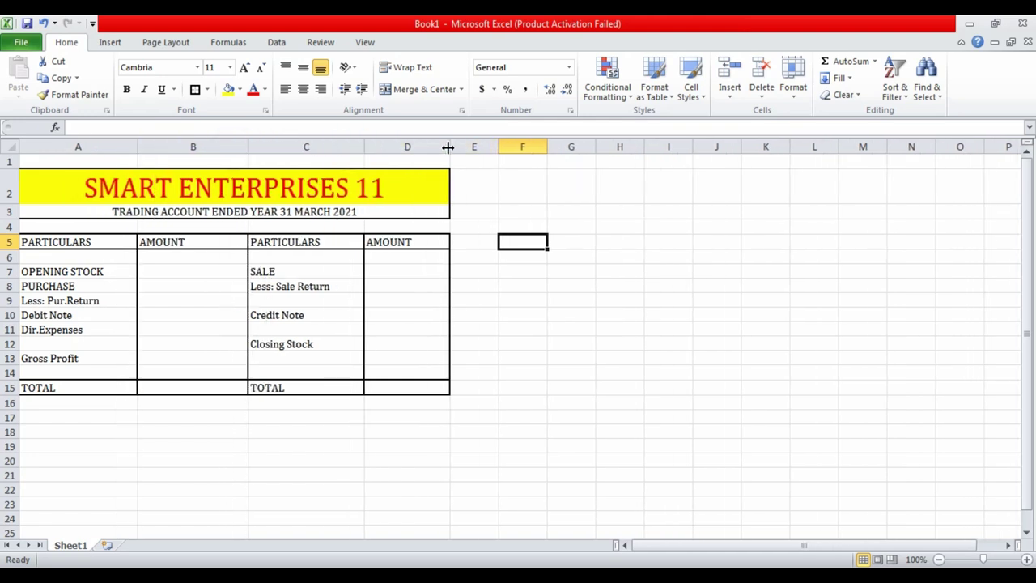
left_click_drag(450, 147, 483, 147)
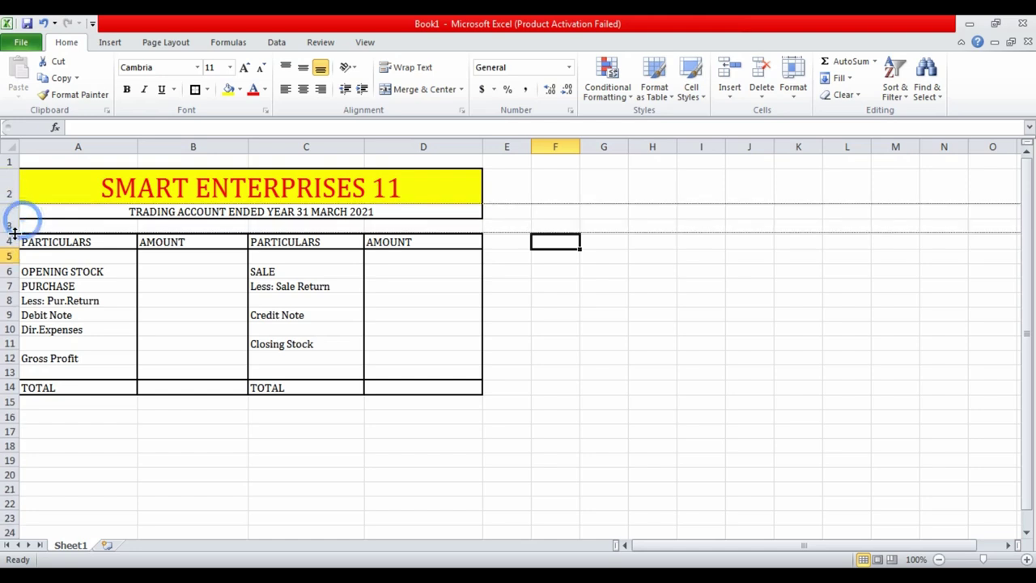
left_click_drag(12, 220, 12, 263)
left_click(102, 251)
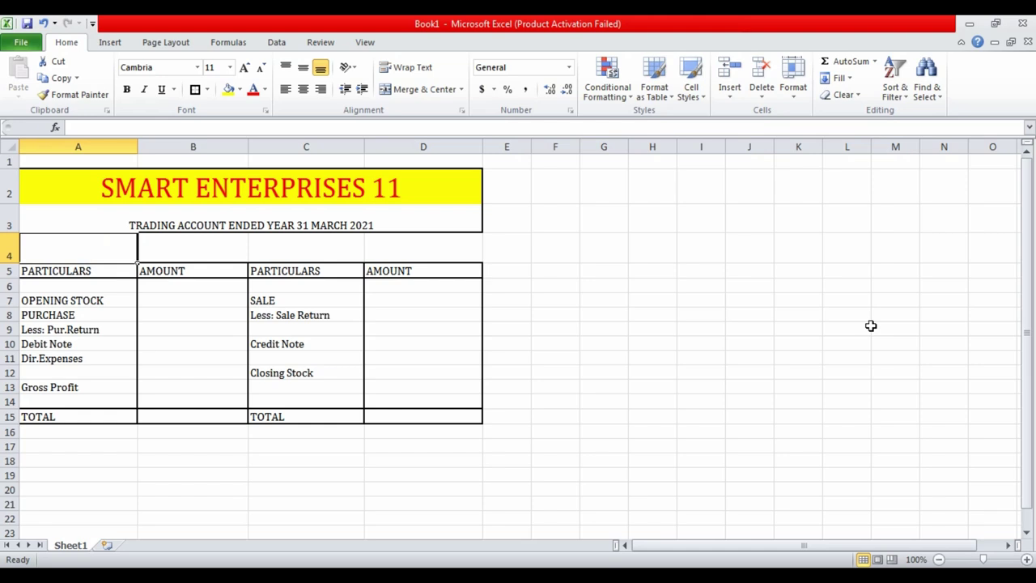
key("alt+Tab")
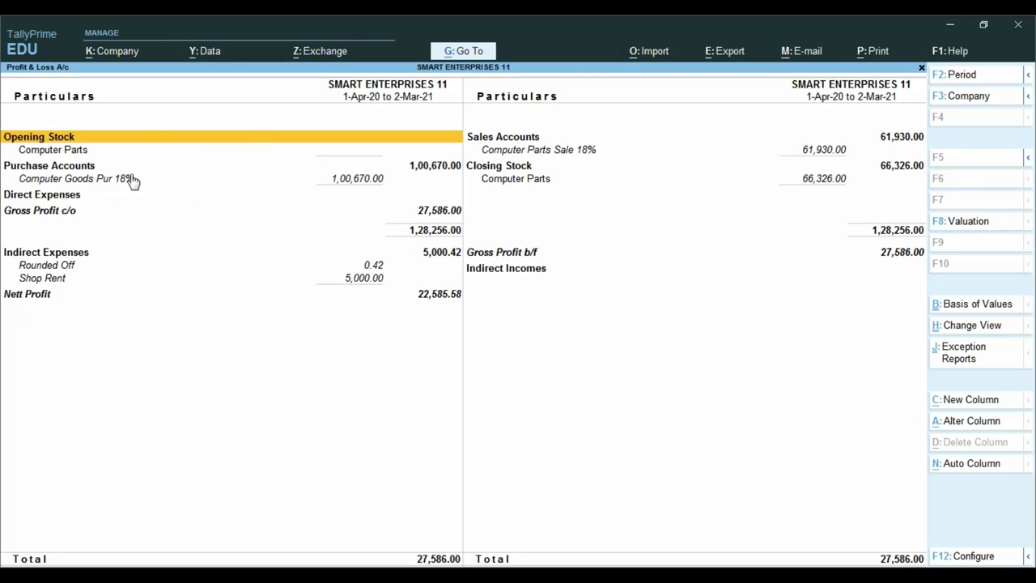
left_click(11, 195)
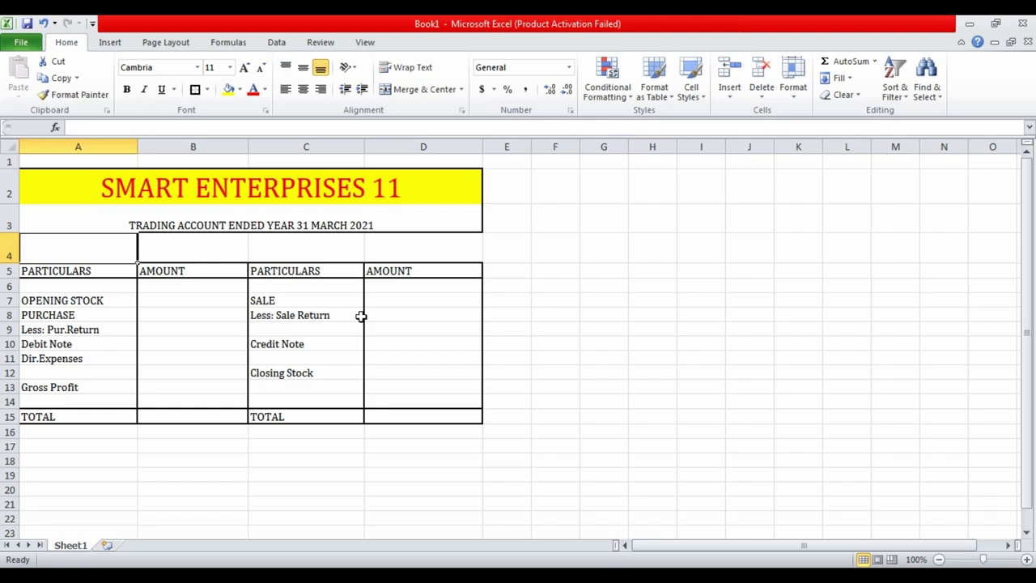
Enter the heading COMPUTER PARTS GST 18% TRADING ACCOUNT in cell A4.
type("COMPUTER")
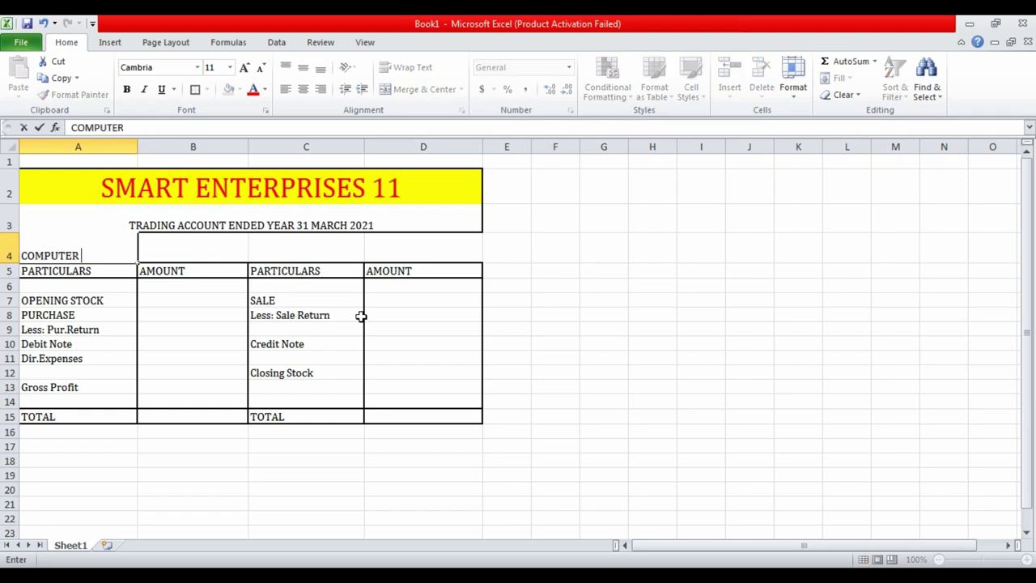
type("PARTS GST 18%")
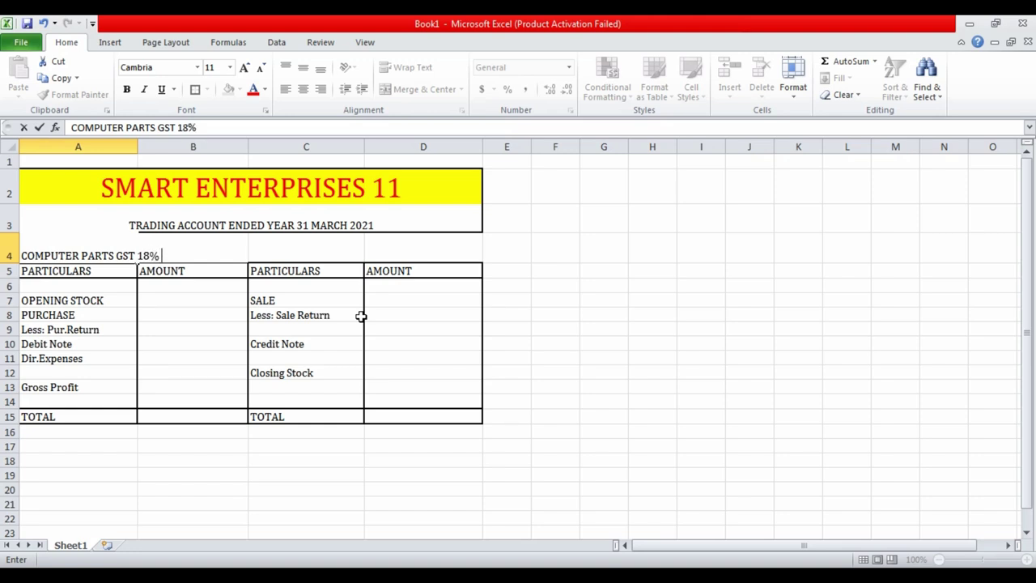
type(" TRADING ACC")
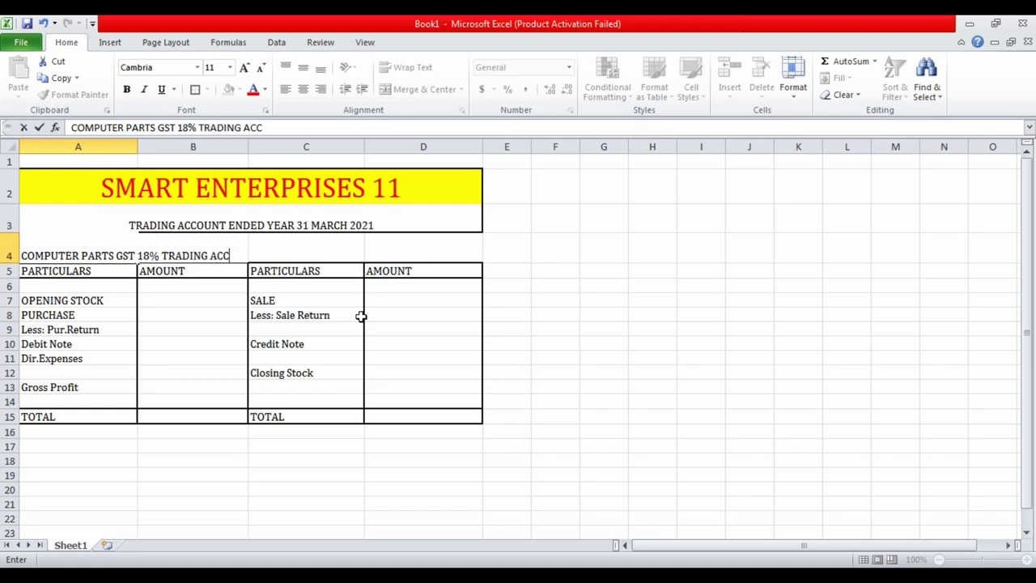
type("NT")
key("Return")
key("Up")
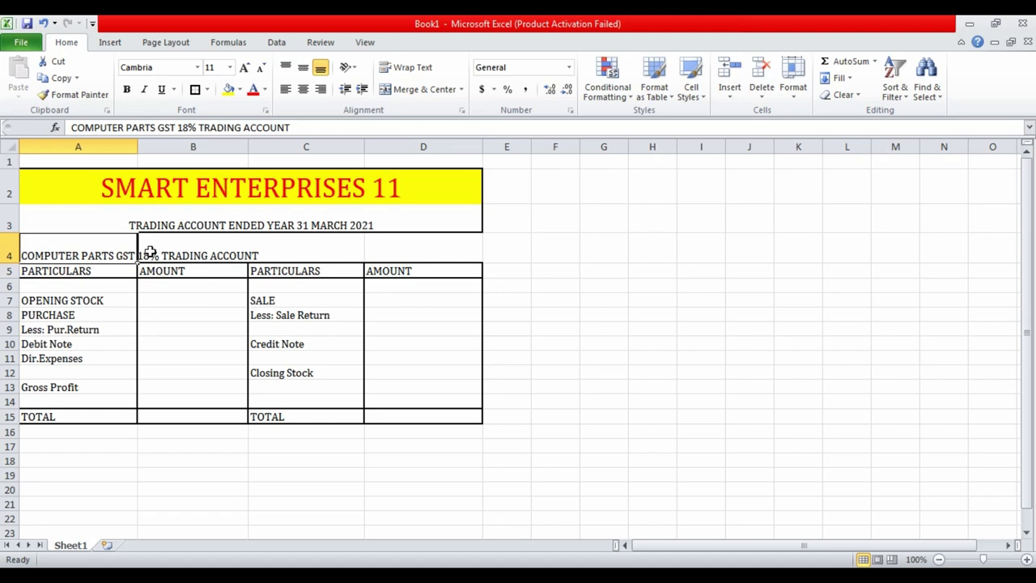
Merge and centre the row-4 heading across A4:D4.
left_click(92, 249)
left_click_drag(128, 250, 414, 244)
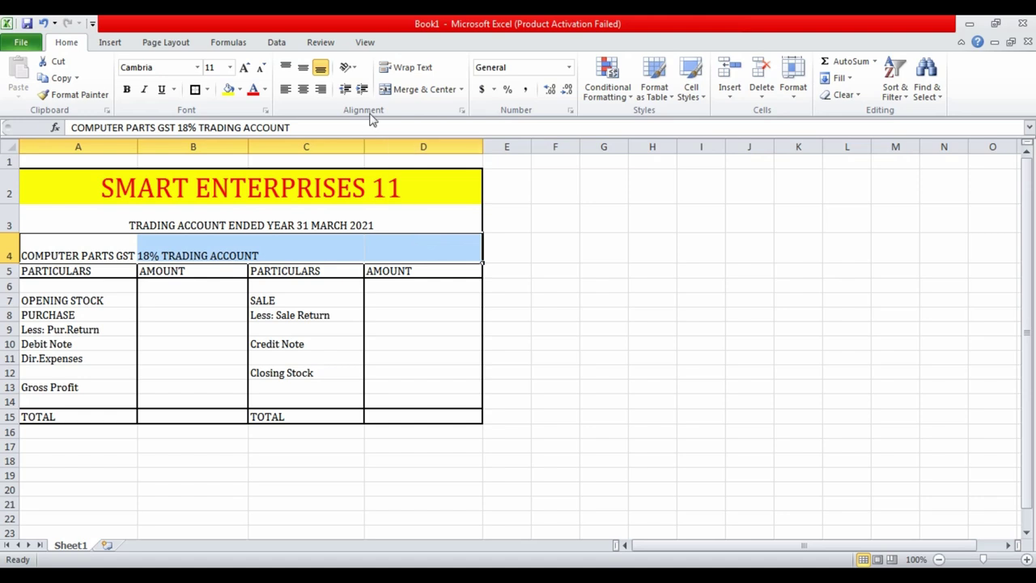
left_click(417, 91)
left_click(565, 310)
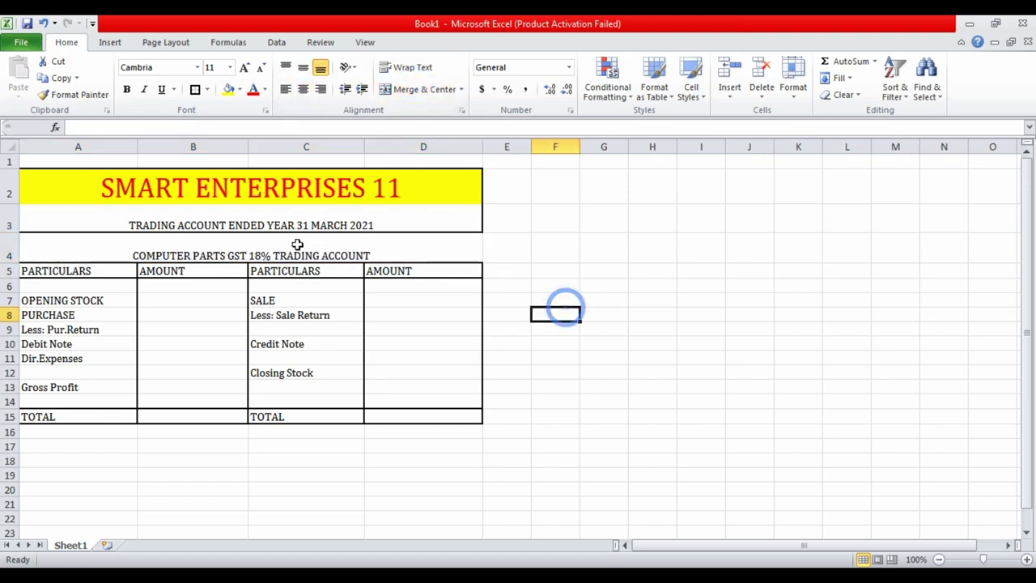
left_click(259, 248)
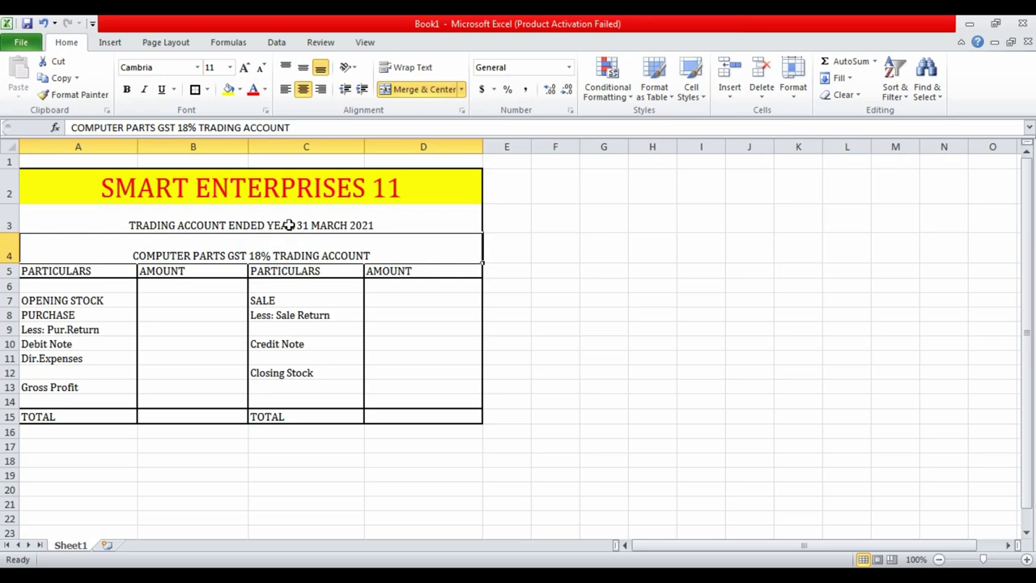
left_click(239, 193)
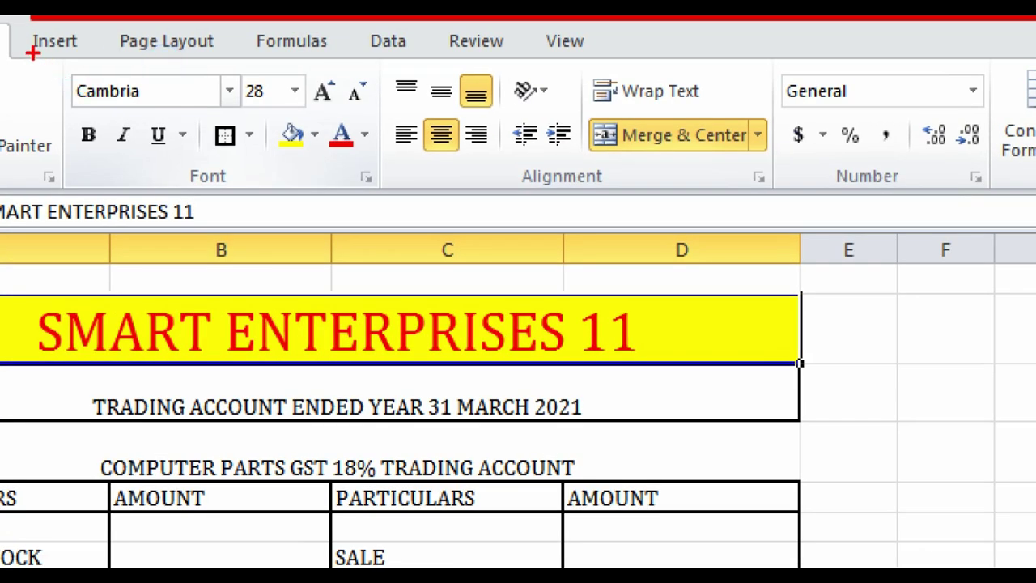
Set the SMART ENTERPRISES 11 title in the Aachen-Bold font.
left_click_drag(33, 55, 304, 146)
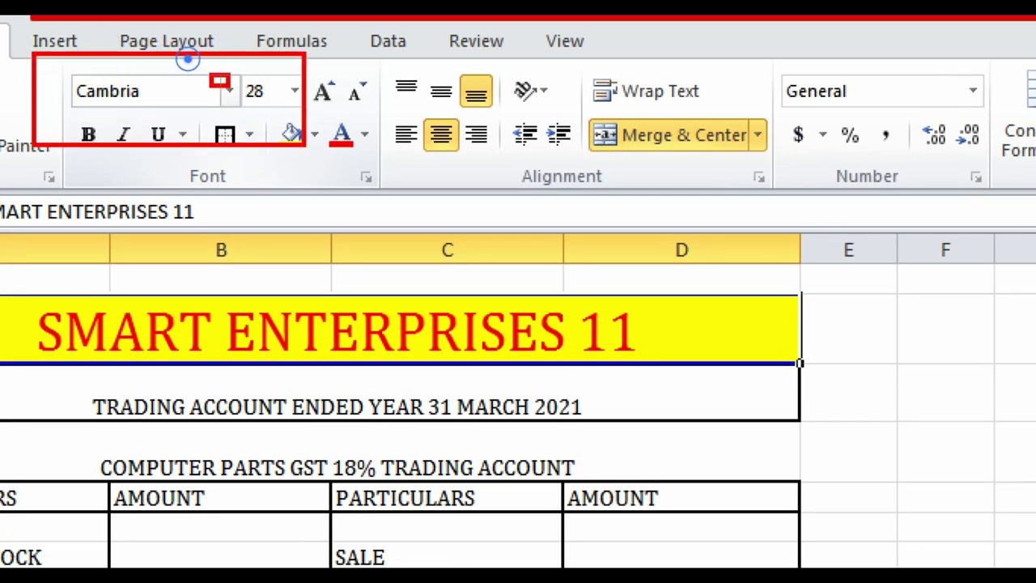
left_click_drag(210, 74, 256, 127)
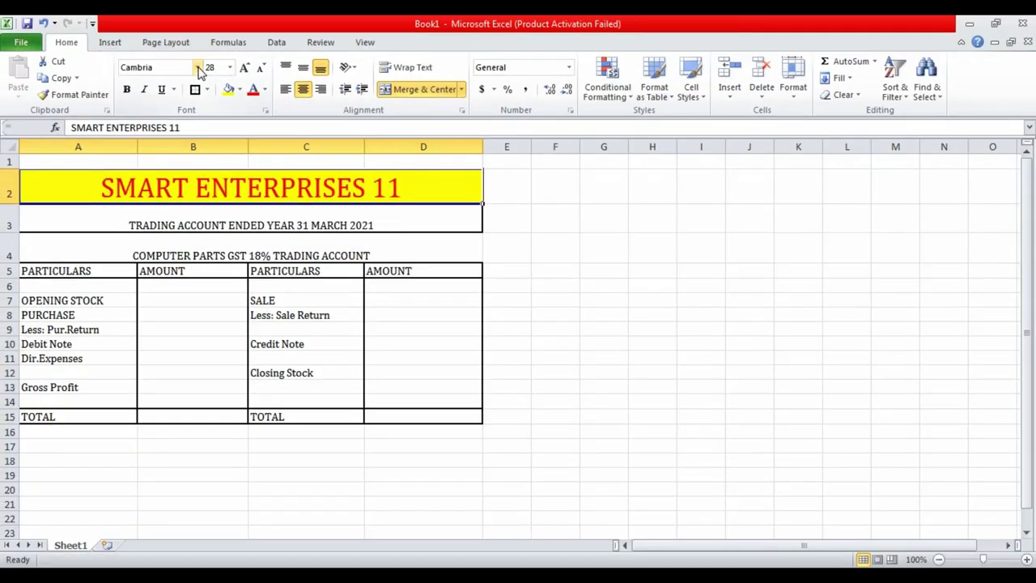
left_click(197, 67)
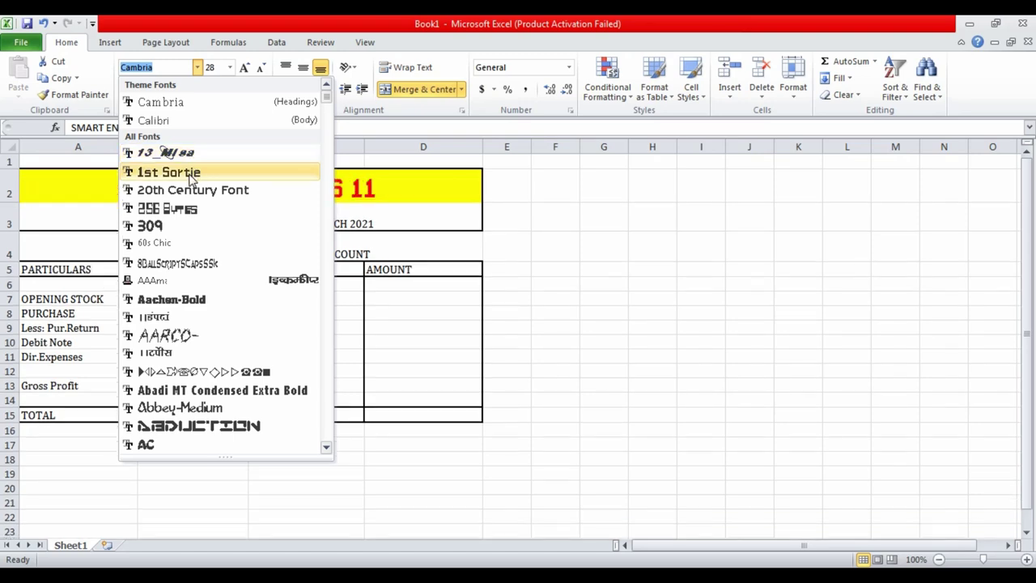
left_click(174, 299)
Grow the row-3 trading account year line to 16-point.
left_click(255, 284)
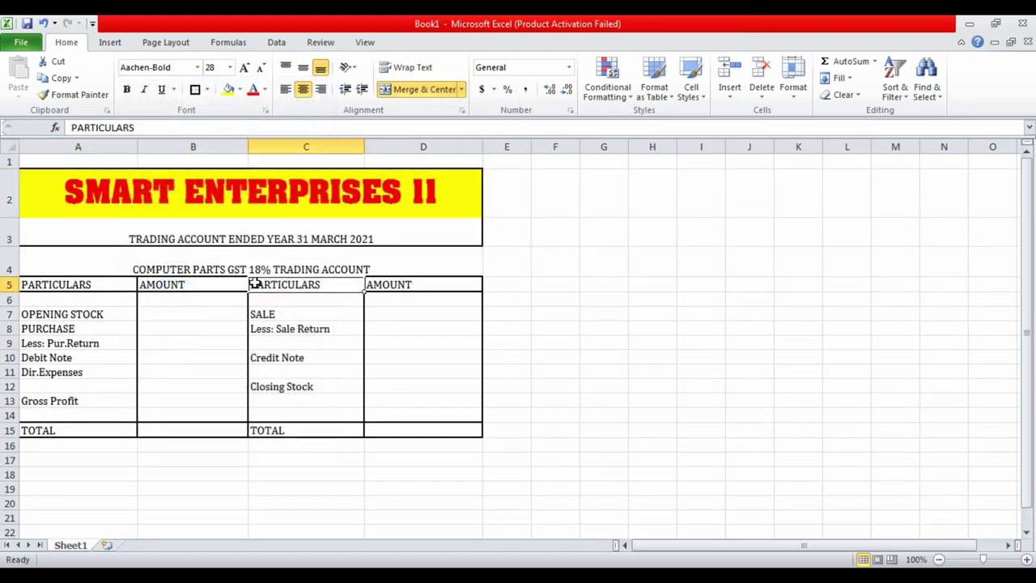
left_click(207, 236)
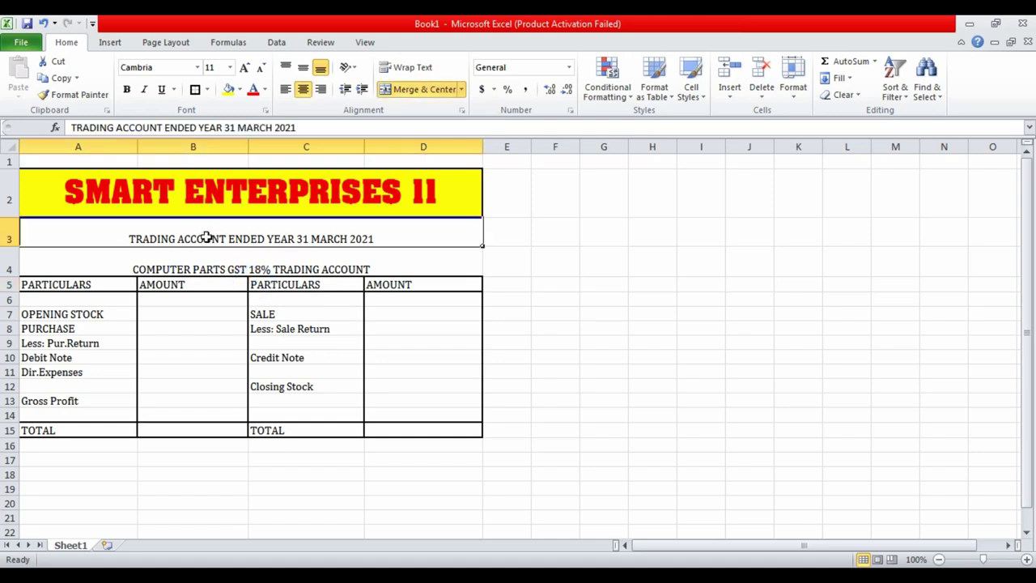
left_click(244, 68)
left_click(243, 68)
left_click(243, 68)
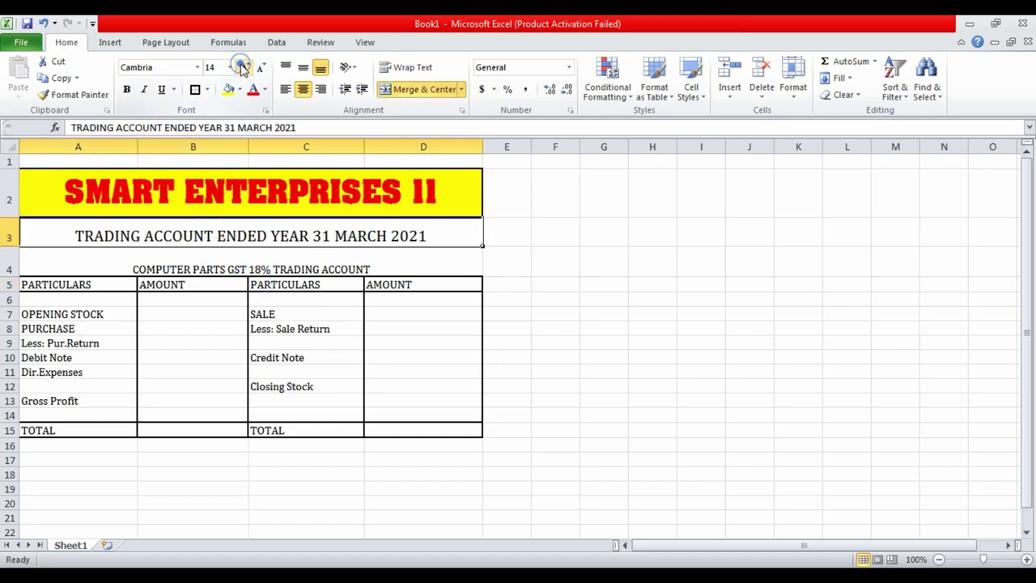
left_click(629, 275)
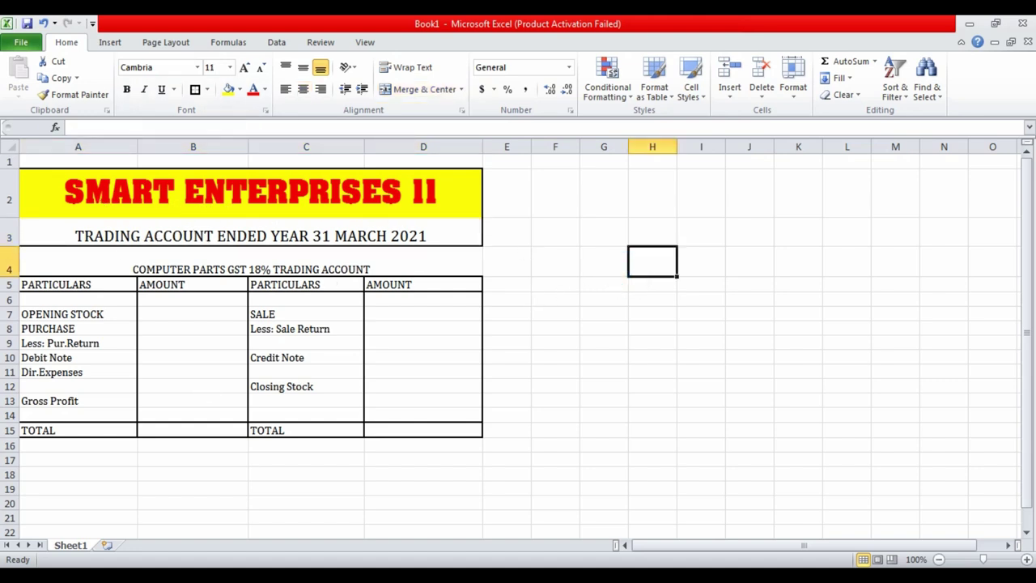
Bring the handwritten 1trading photo of the trading account format to the front.
key("alt+Tab")
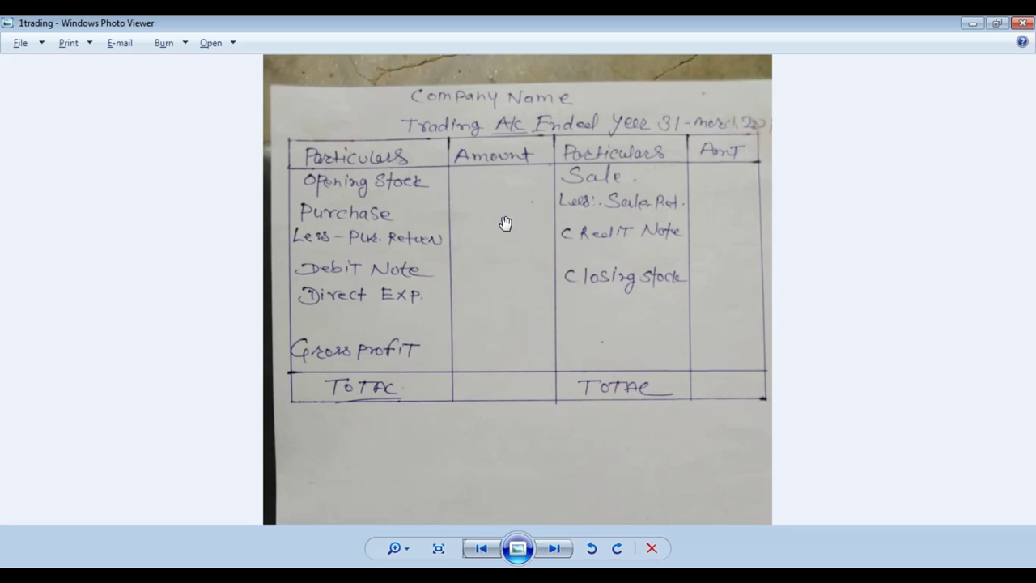
Review TallyPrime's Profit & Loss A/c figures for SMART ENTERPRISES 11.
key("alt+Tab")
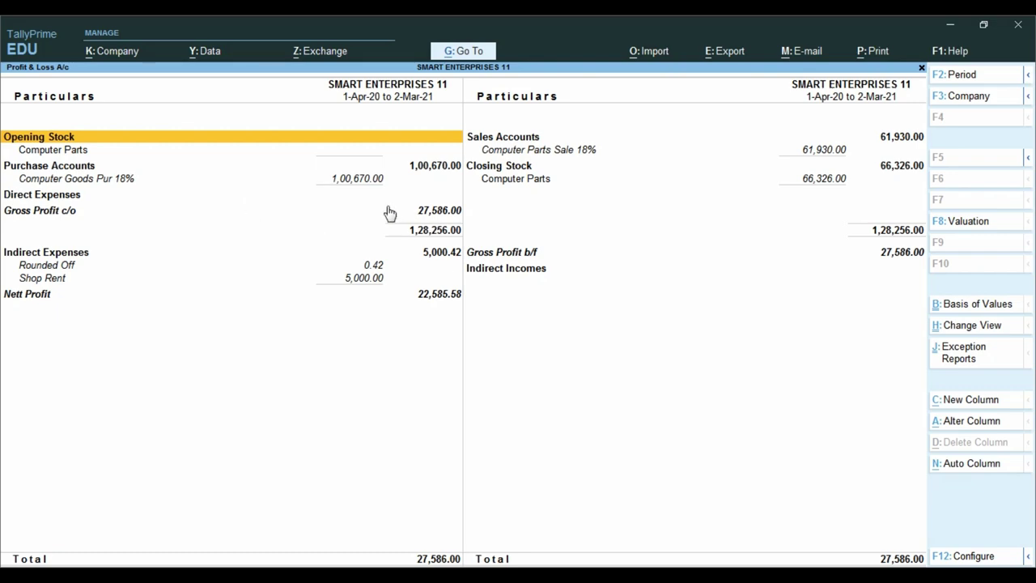
key("ctrl")
Enter TallyPrime's purchase figure 100670.00 in cell B8 beside PURCHASE.
key("alt+Tab")
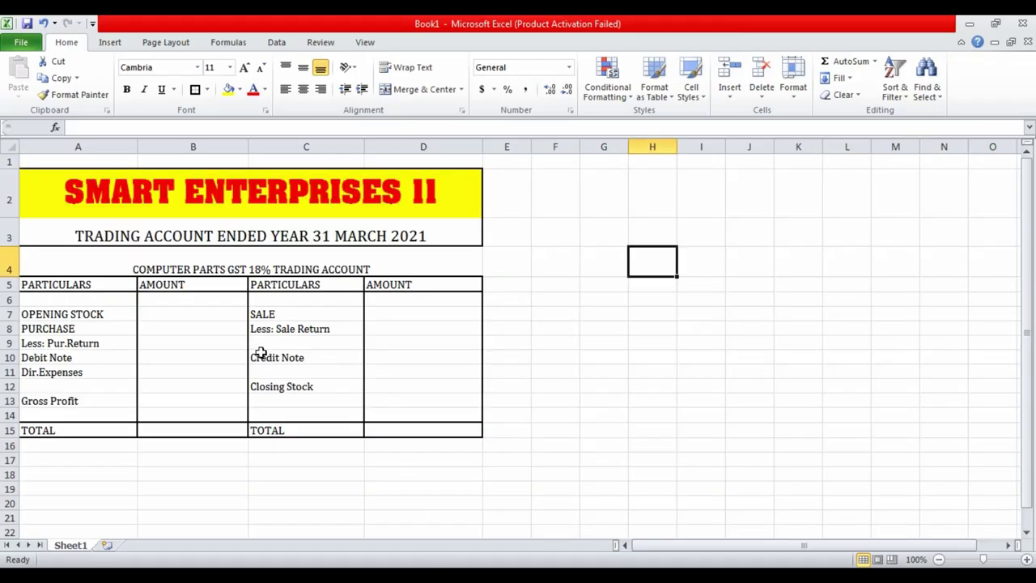
left_click(189, 332)
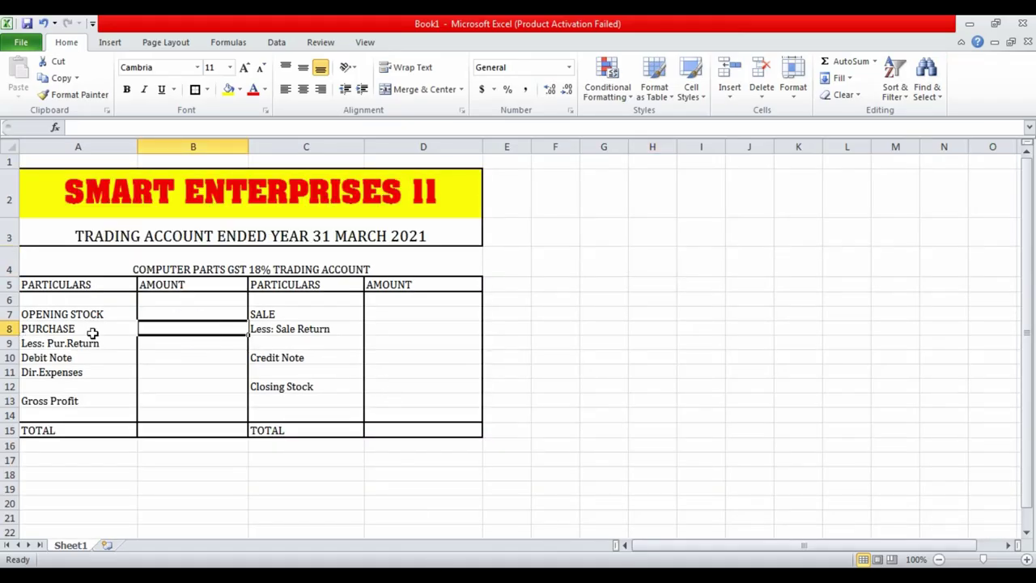
key("alt+Tab")
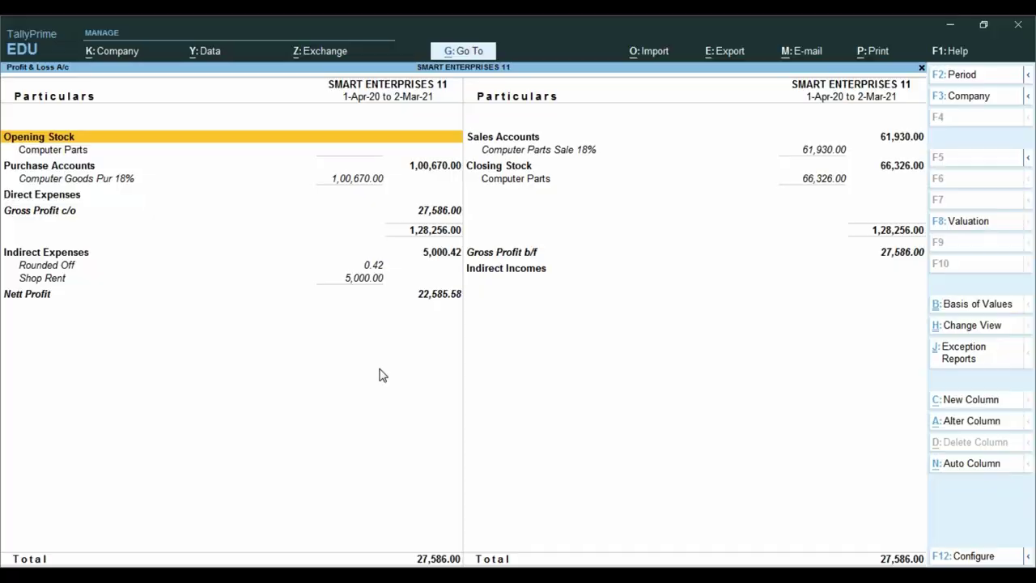
key("alt+Tab")
type("1")
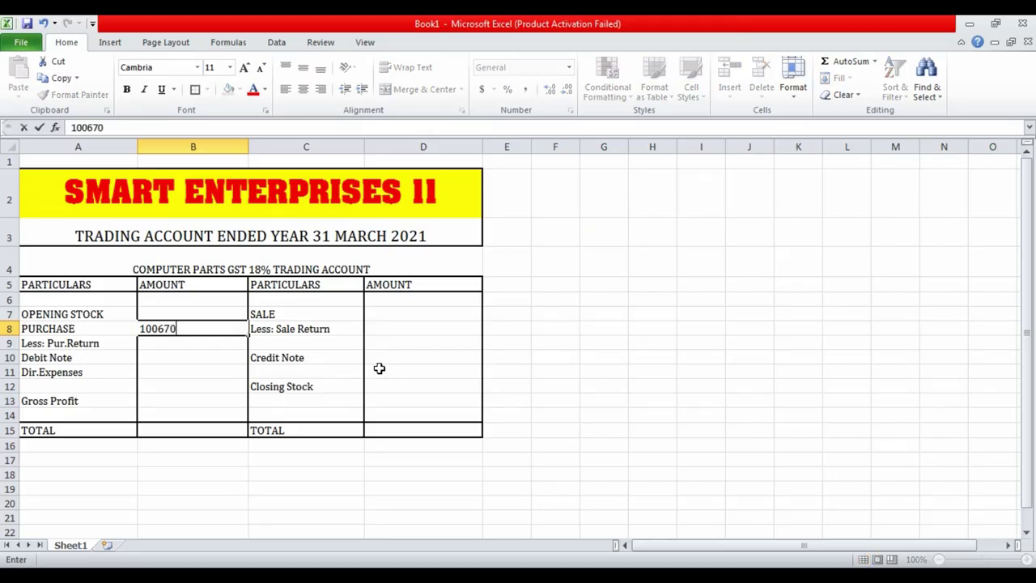
key("Return")
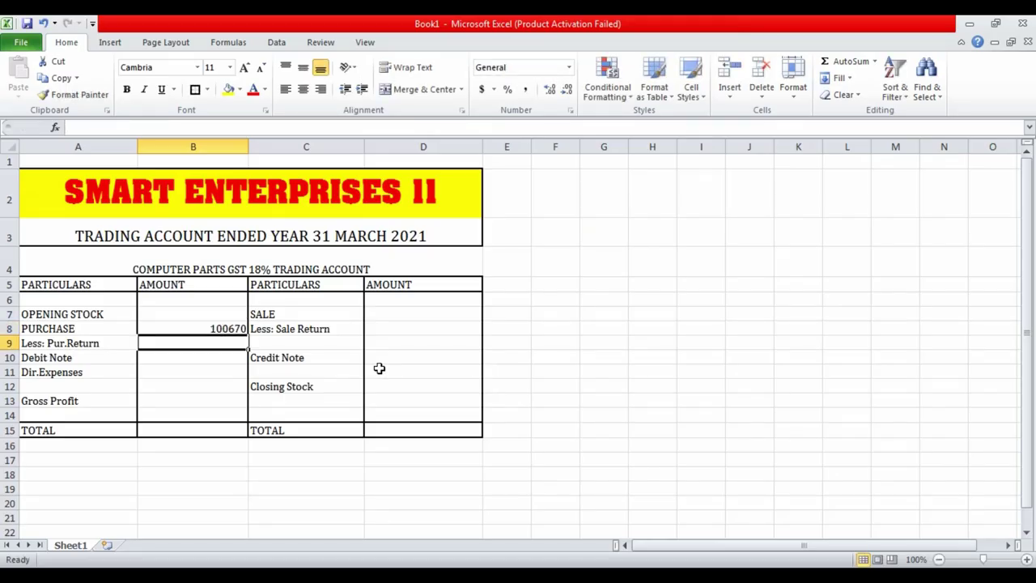
key("Up")
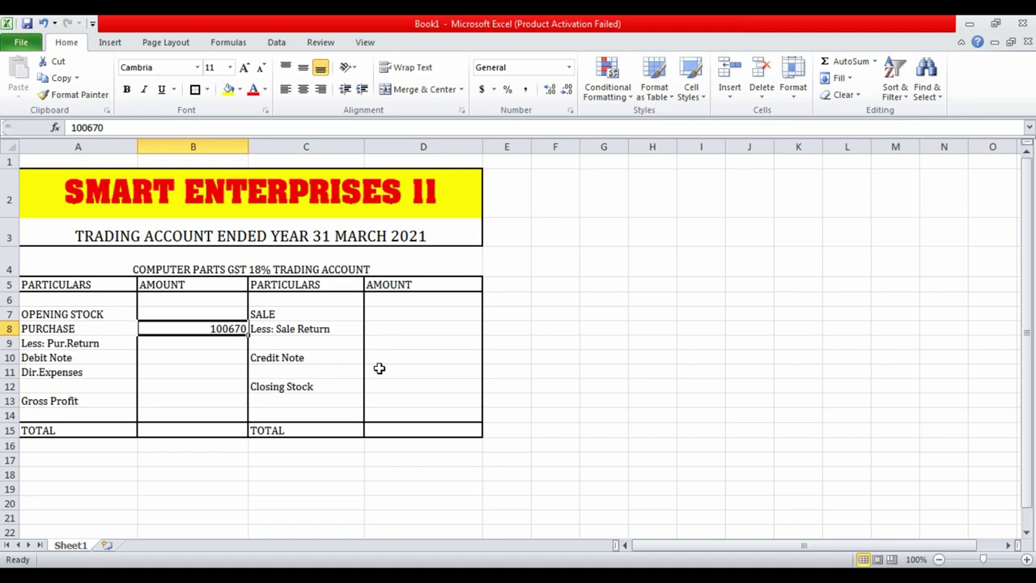
type("100670")
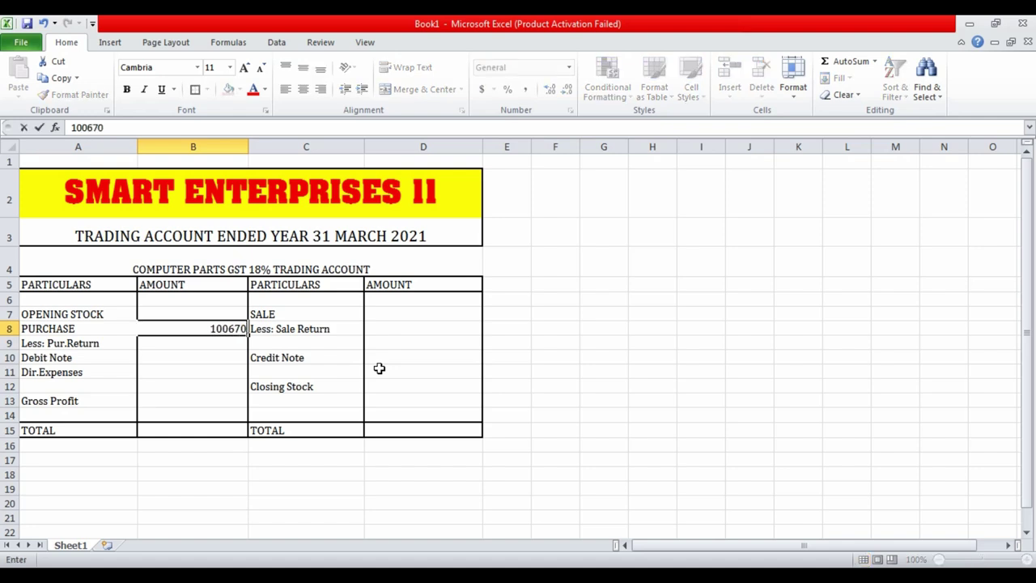
type(".00")
key("Return")
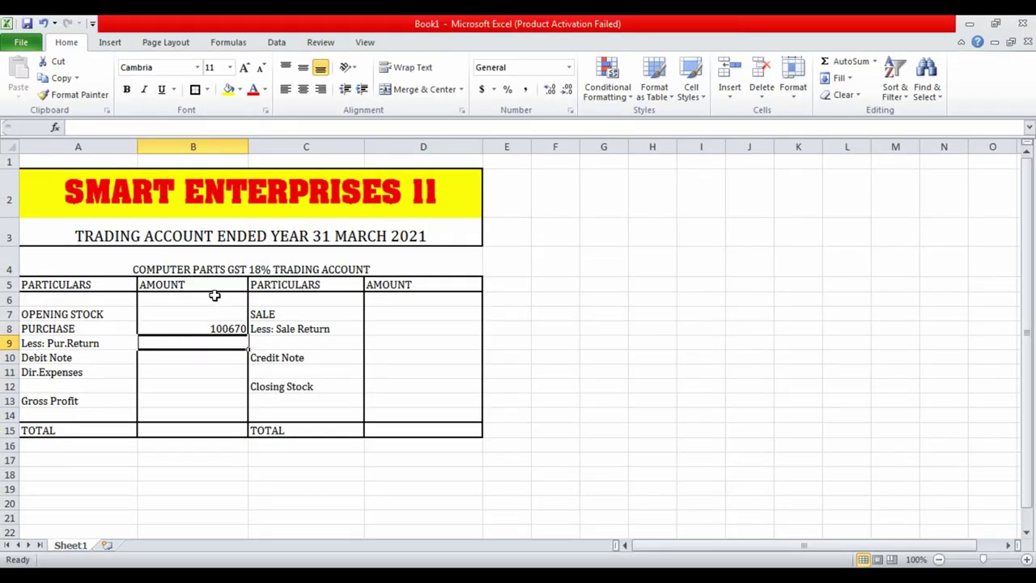
Apply the Number format to amount cells B6:B15 so 100670.00 shows two decimals.
left_click_drag(215, 295, 197, 429)
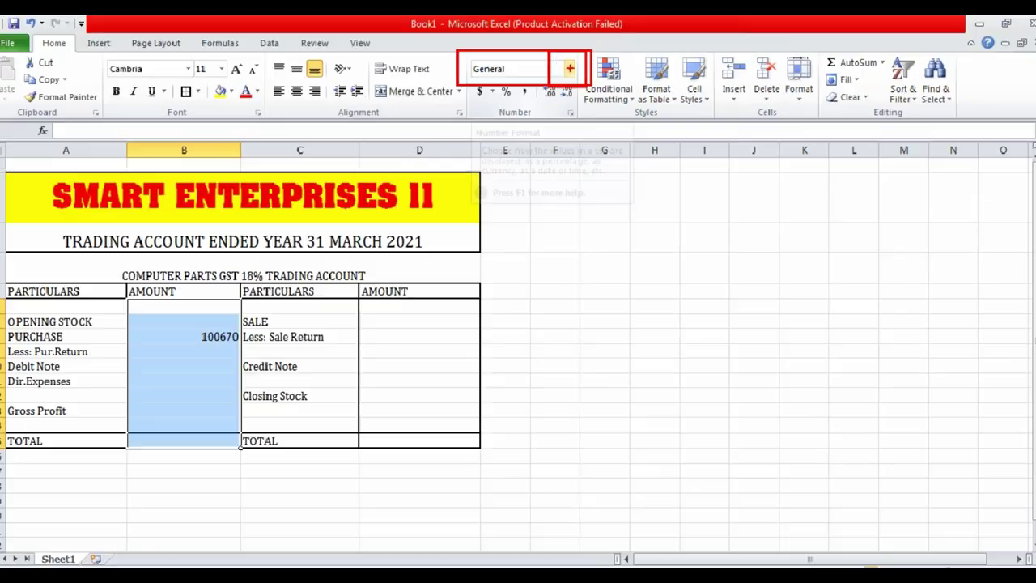
left_click(570, 68)
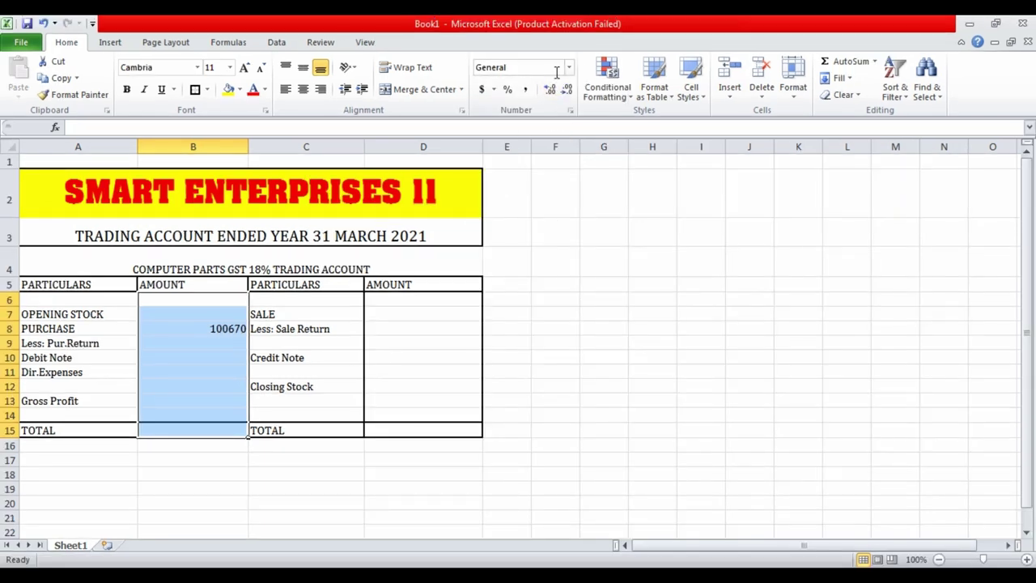
left_click(570, 67)
left_click(548, 125)
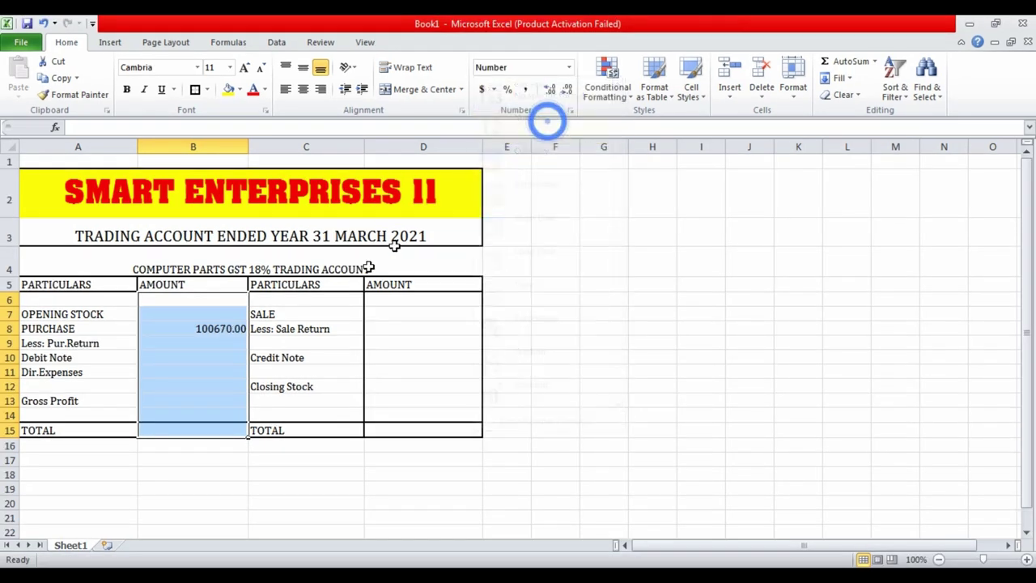
left_click(175, 387)
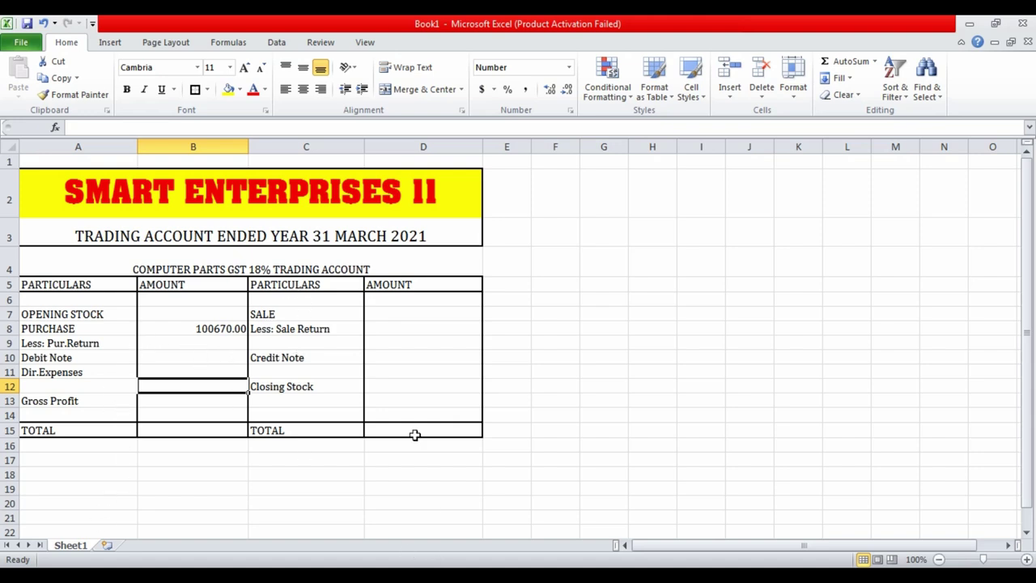
Enter TallyPrime's sale figure 61930 in cell D7 beside SALE.
left_click(398, 326)
key("alt+Tab")
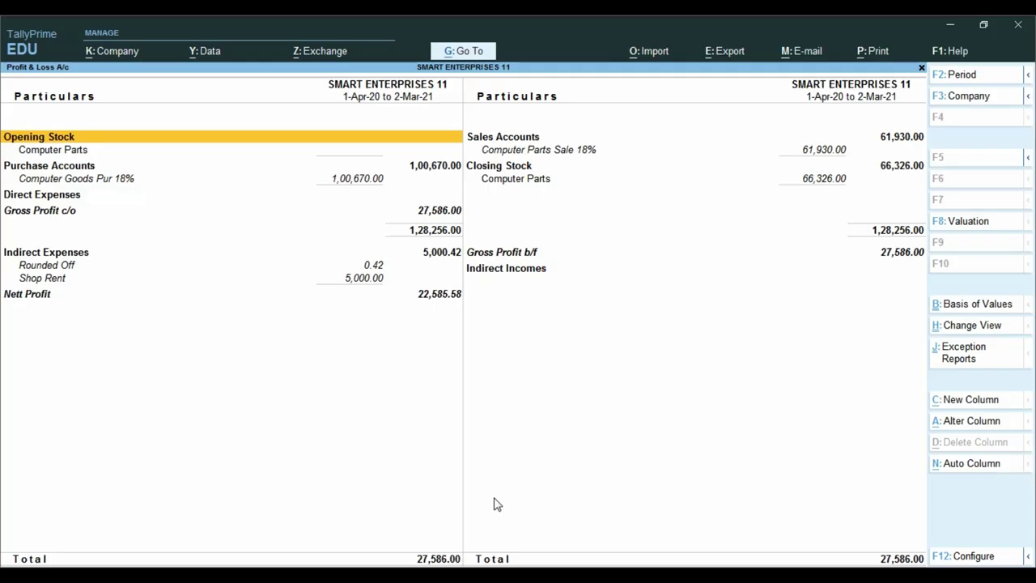
key("ctrl")
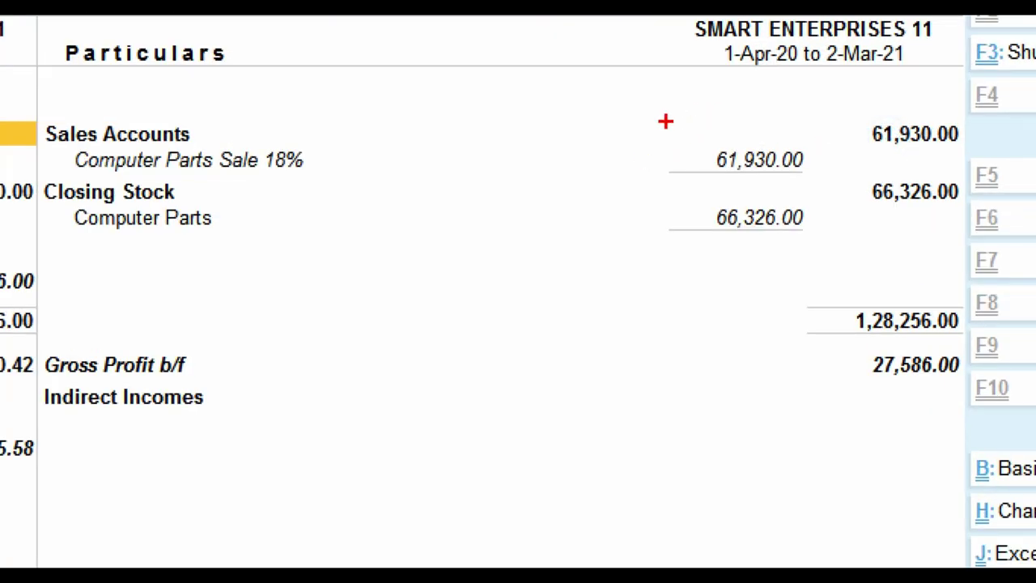
key("alt+Tab")
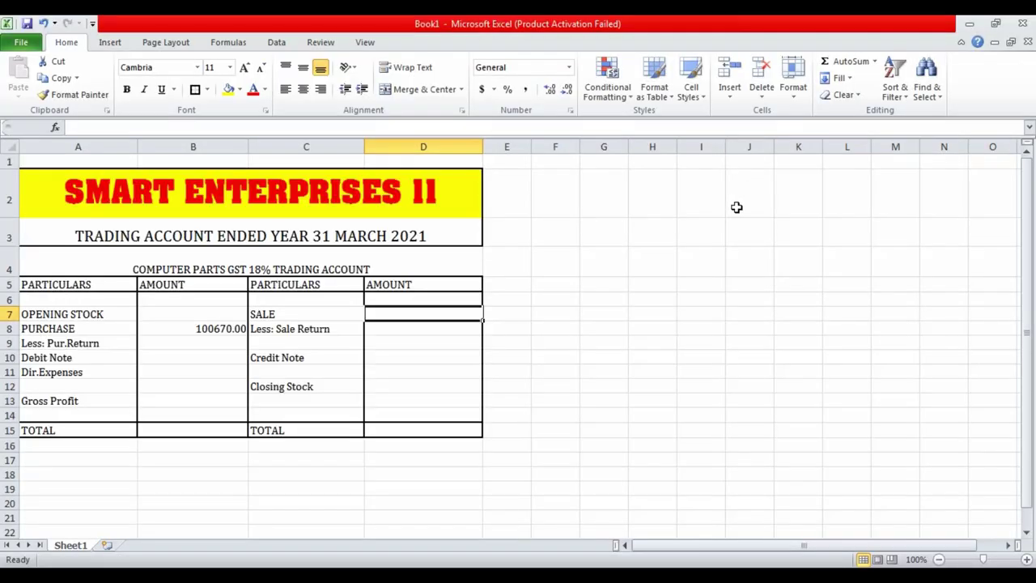
type("61930")
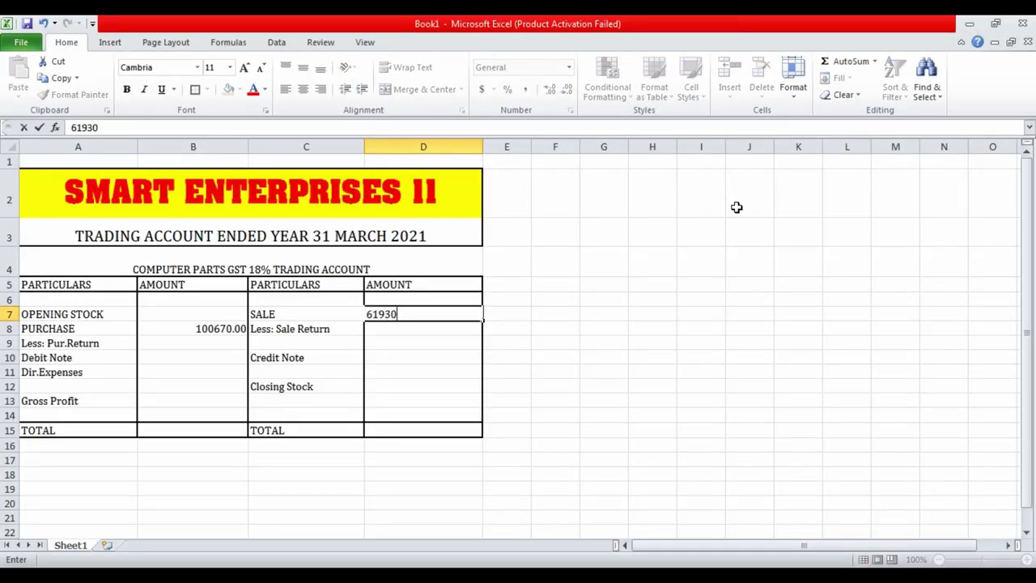
key("Return")
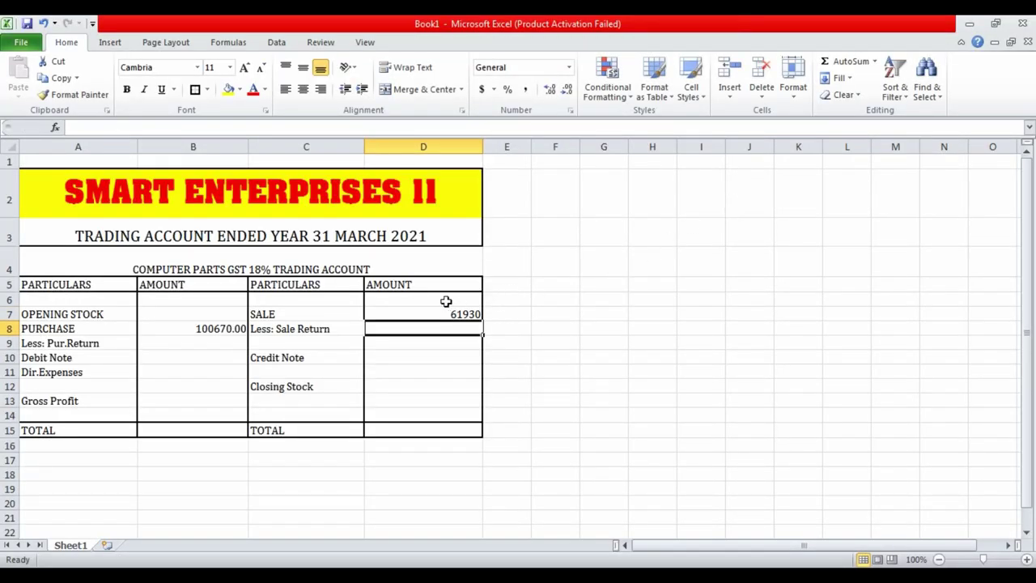
Apply the Number format to D7:D15 so the sale amount reads 61930.00.
left_click_drag(446, 308, 445, 426)
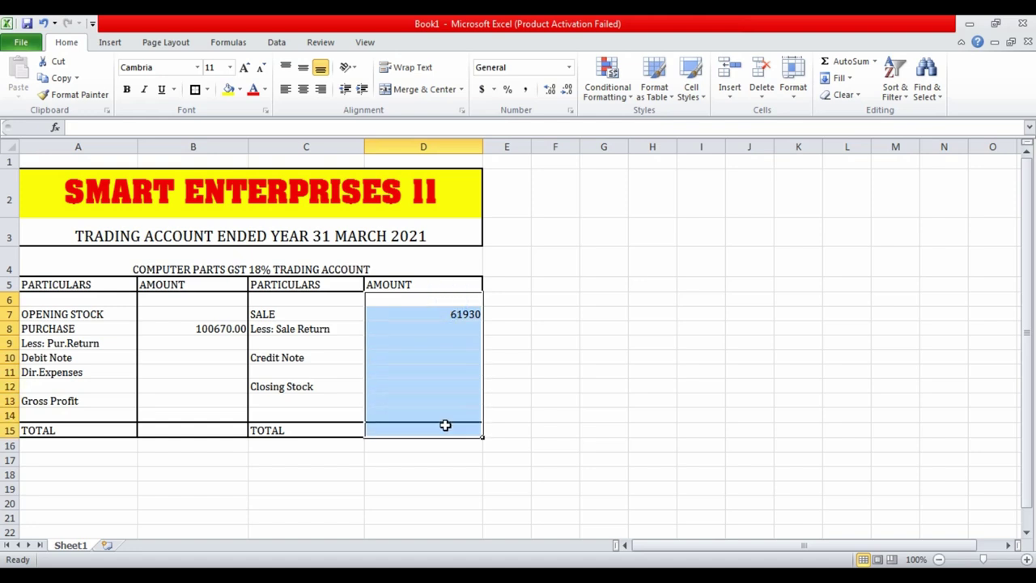
left_click(570, 69)
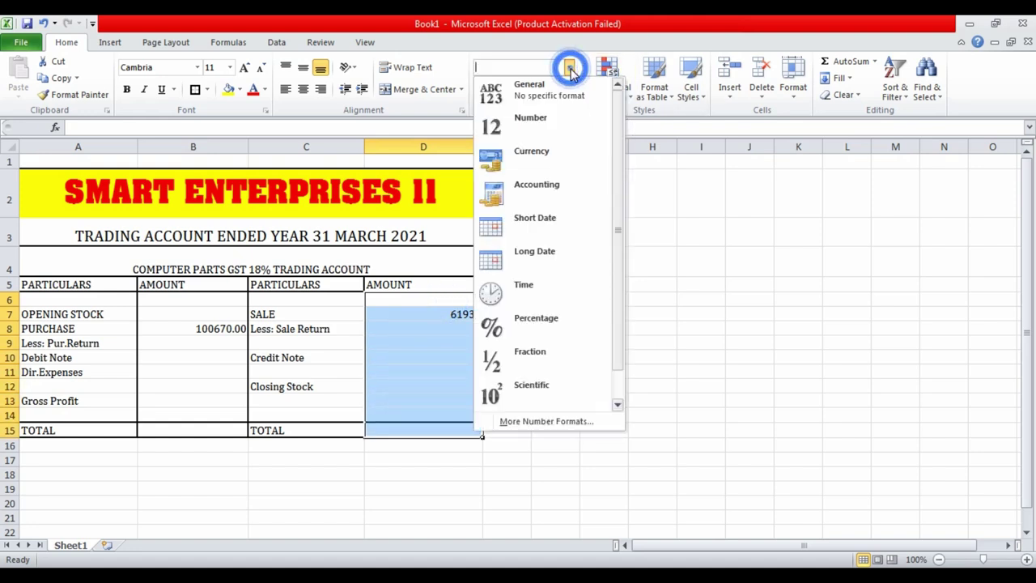
left_click(531, 129)
left_click(553, 271)
left_click(436, 317)
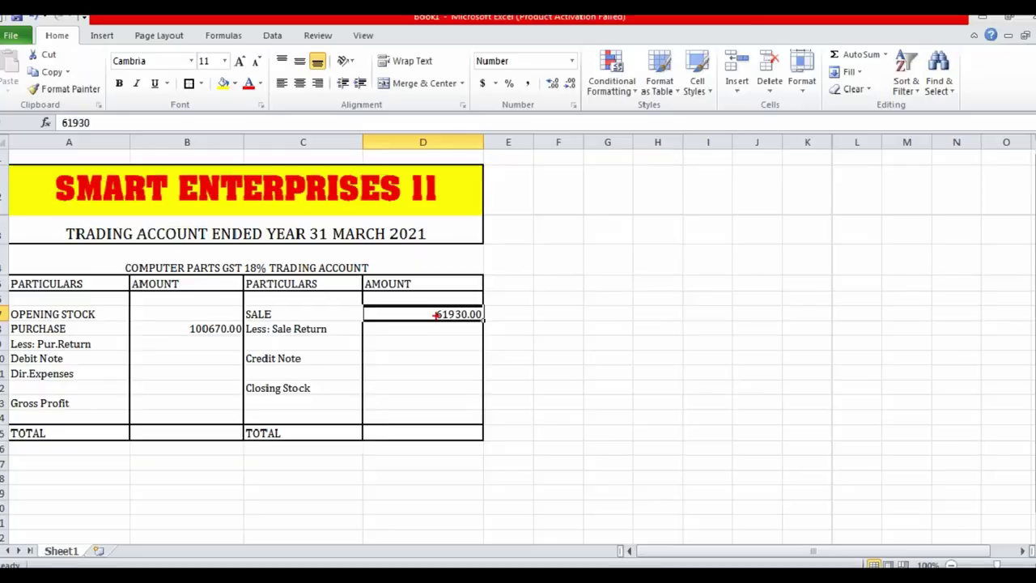
left_click(397, 397)
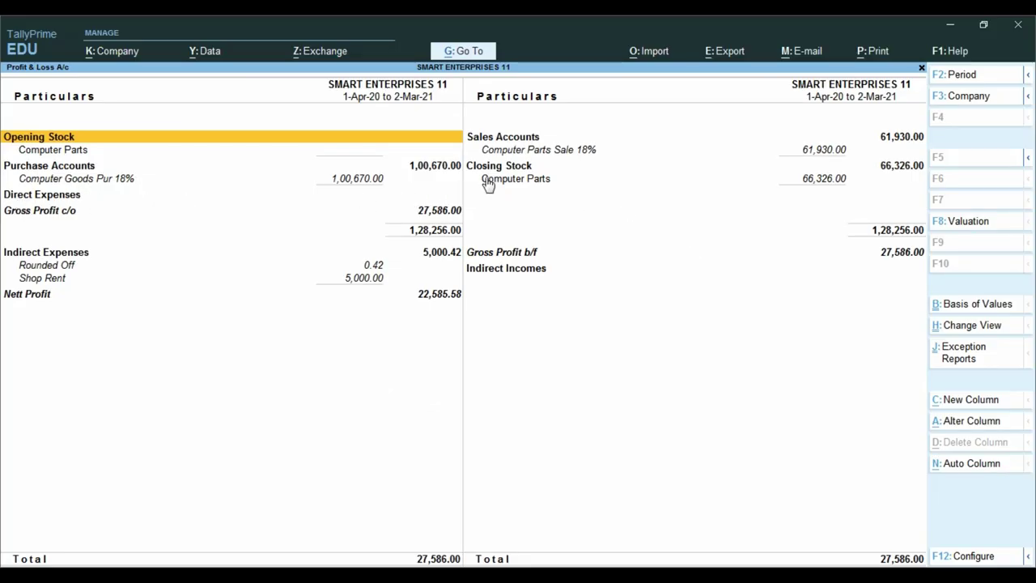
Note the 66,326.00 Closing Stock in TallyPrime's Profit & Loss A/c and switch back to Excel.
key("ctrl+1")
left_click(849, 183)
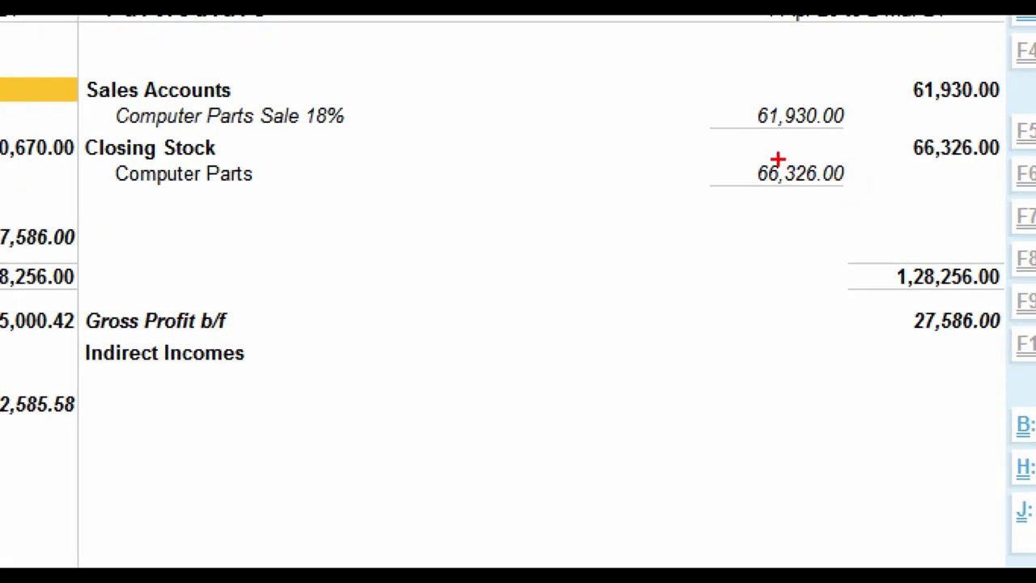
left_click_drag(709, 147, 875, 209)
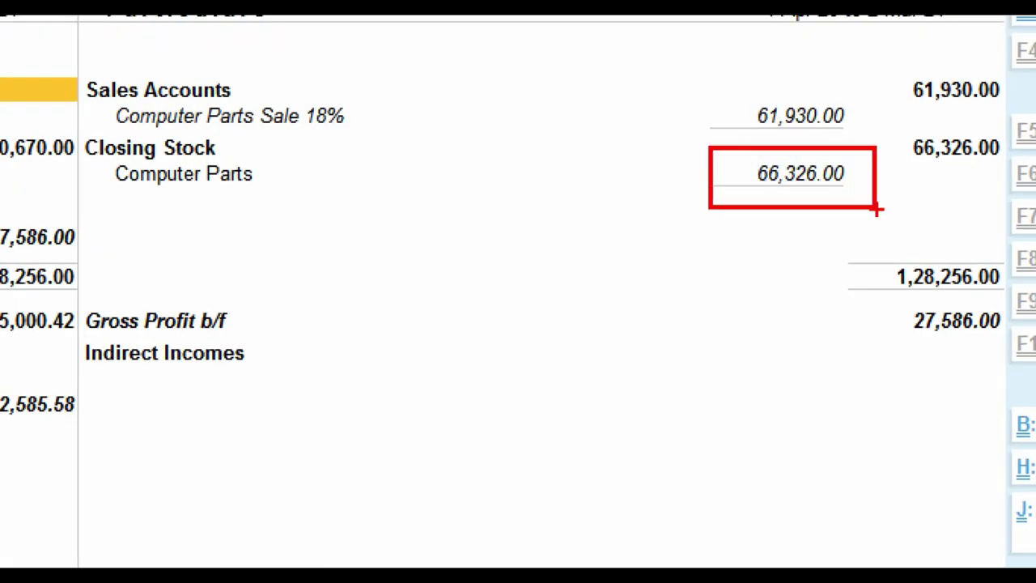
key("Escape")
key("alt+Tab")
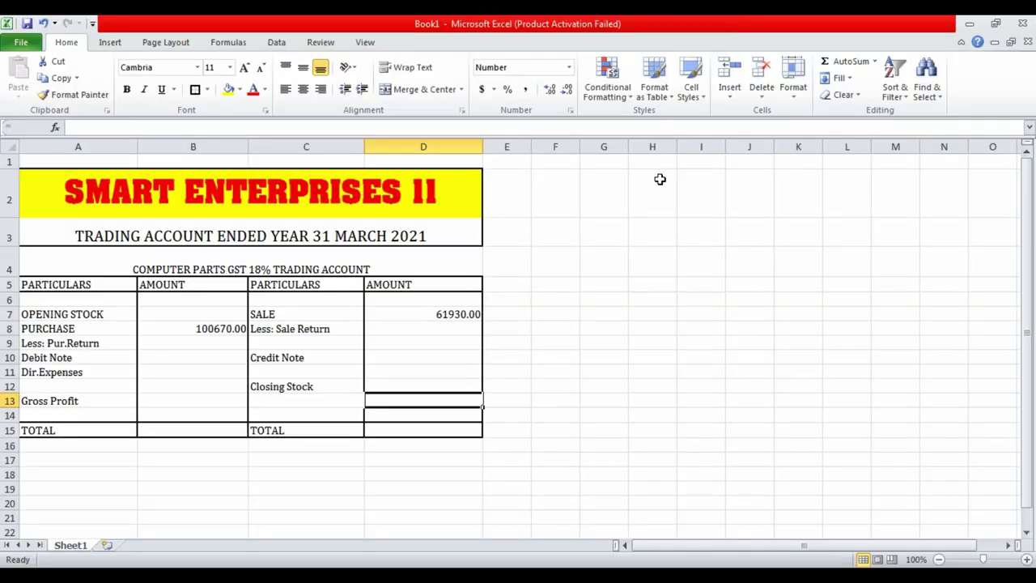
Enter the Closing Stock amount 66326 in D12.
key("Up")
type("66326")
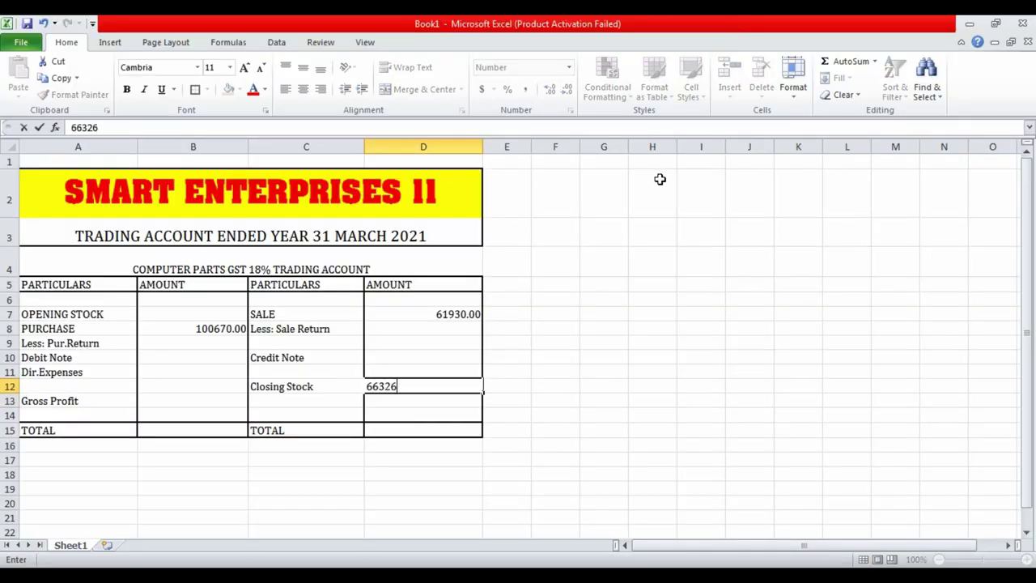
key("Return")
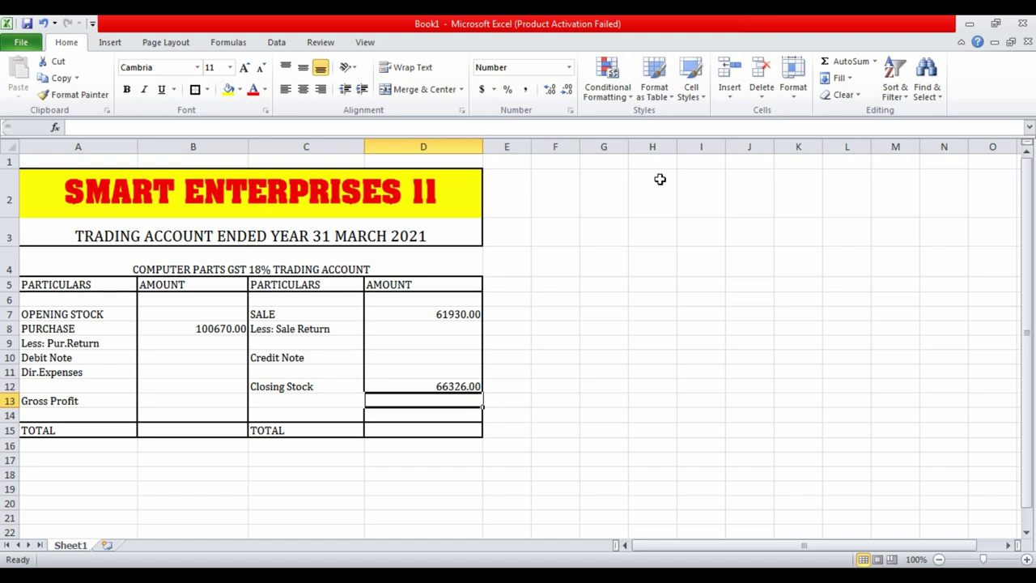
Check the gross profit figure in TallyPrime, then return to Excel's Gross Profit cell B13.
left_click(184, 402)
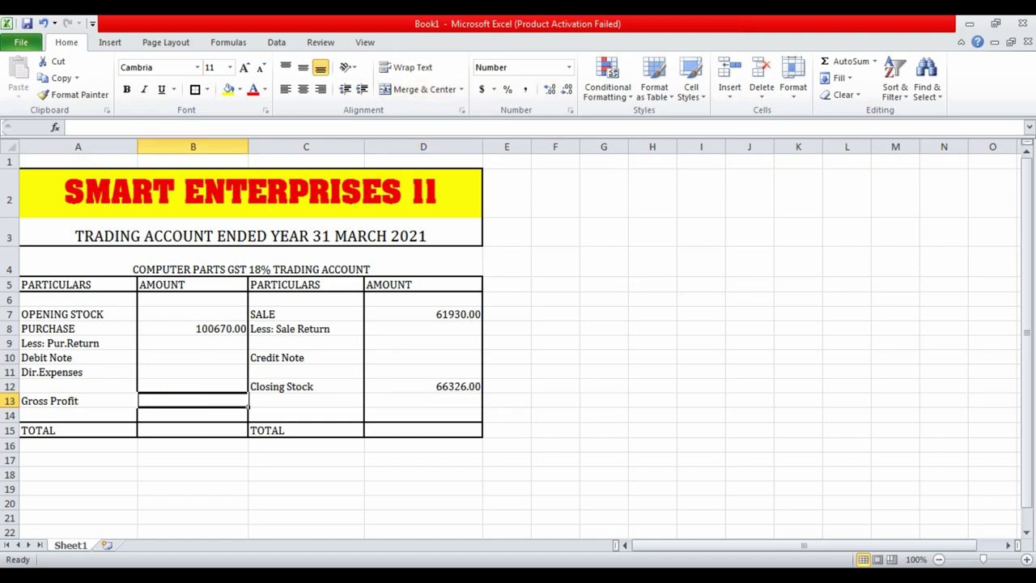
key("alt+Tab")
left_click(540, 386)
left_click(177, 394)
Review the amounts in B7:B13, D7, D12 and B8, then cancel the started entry in B13.
left_click_drag(438, 309, 433, 419)
left_click_drag(208, 311, 191, 404)
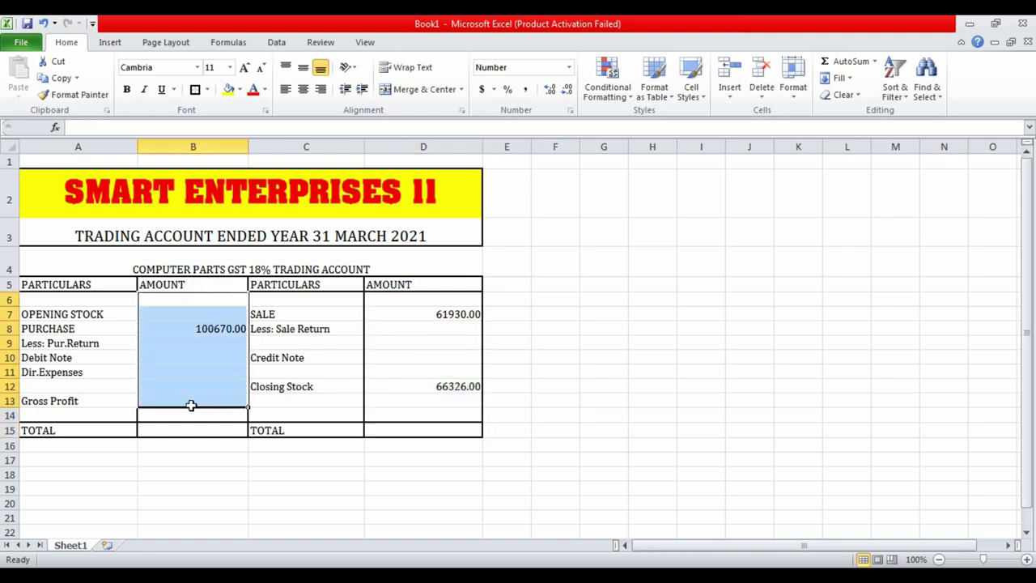
left_click(470, 315)
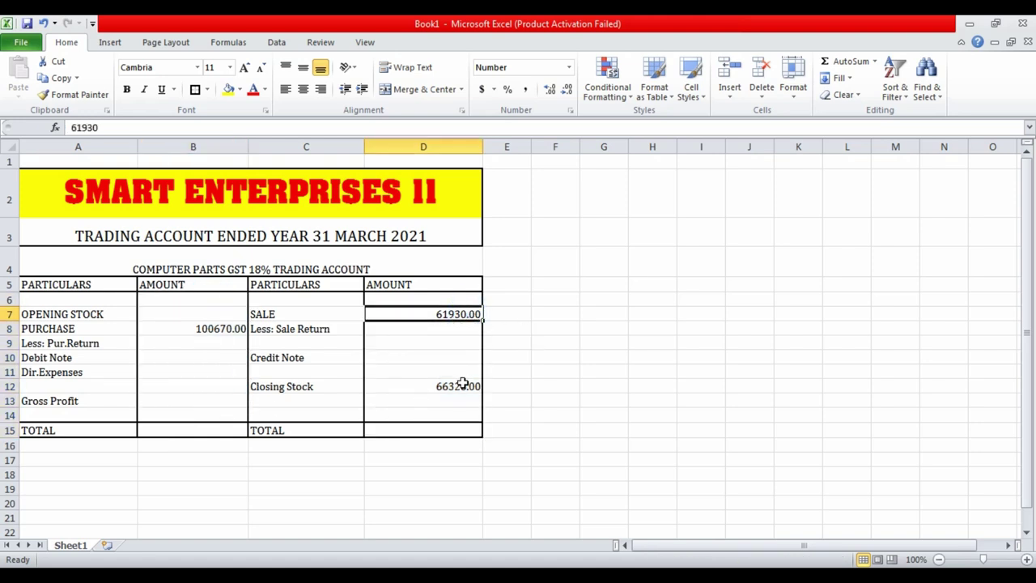
left_click(462, 385)
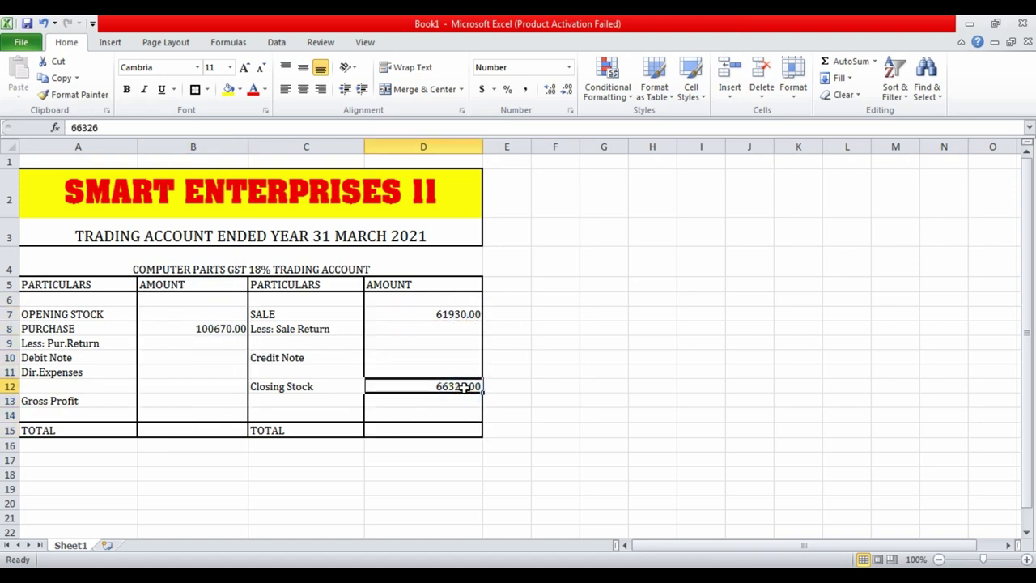
left_click(202, 324)
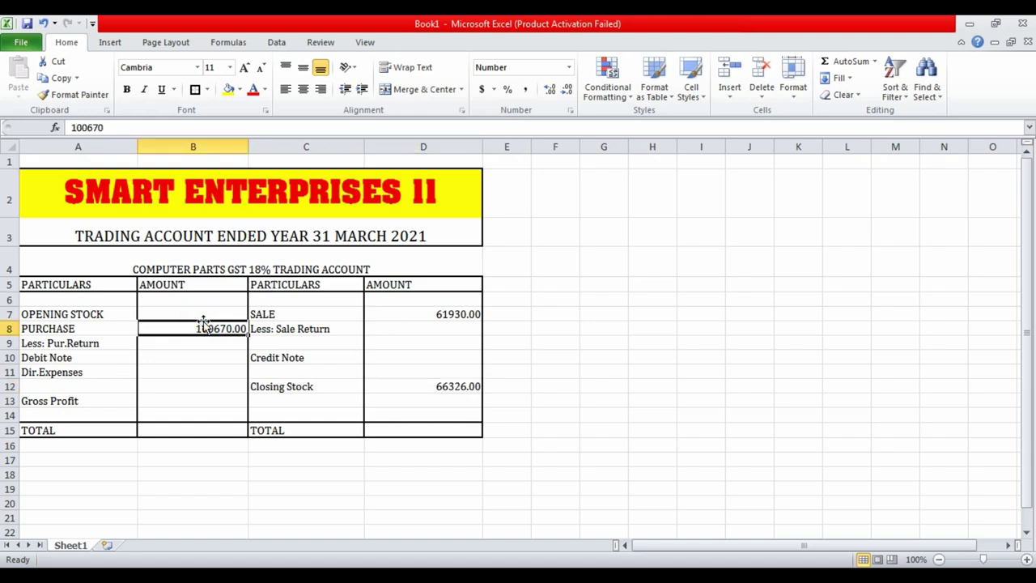
left_click(184, 399)
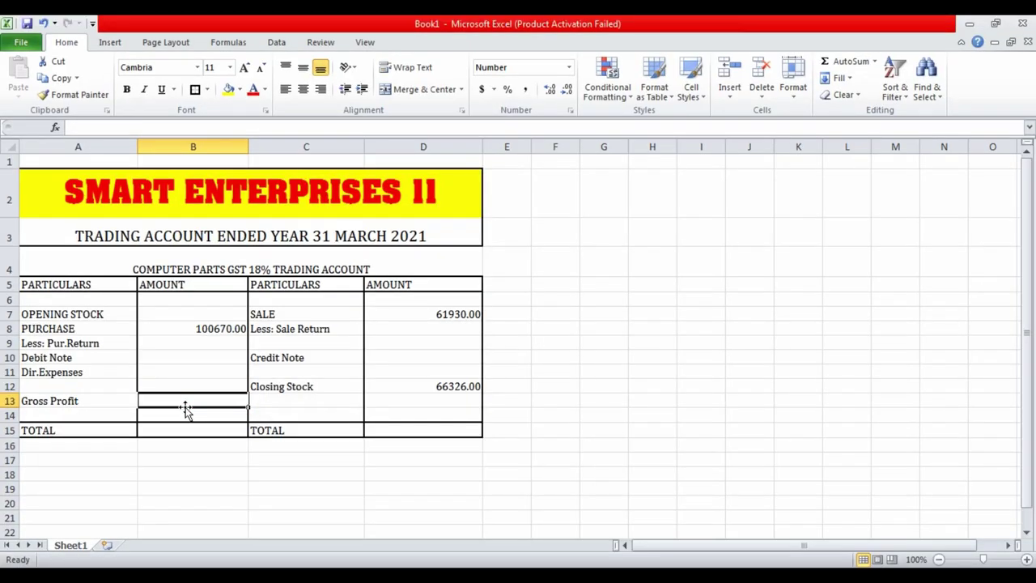
type("=")
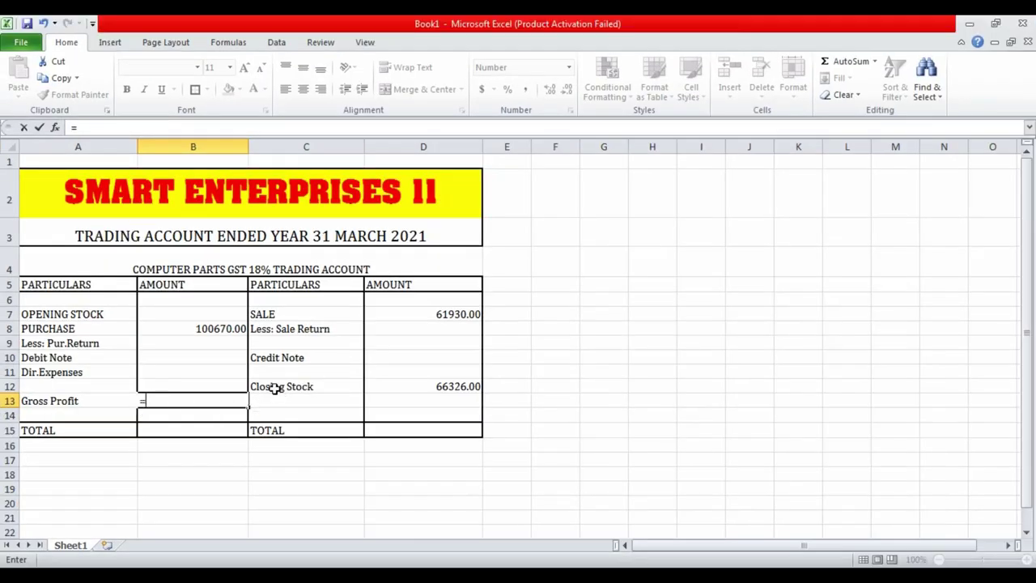
key("Escape")
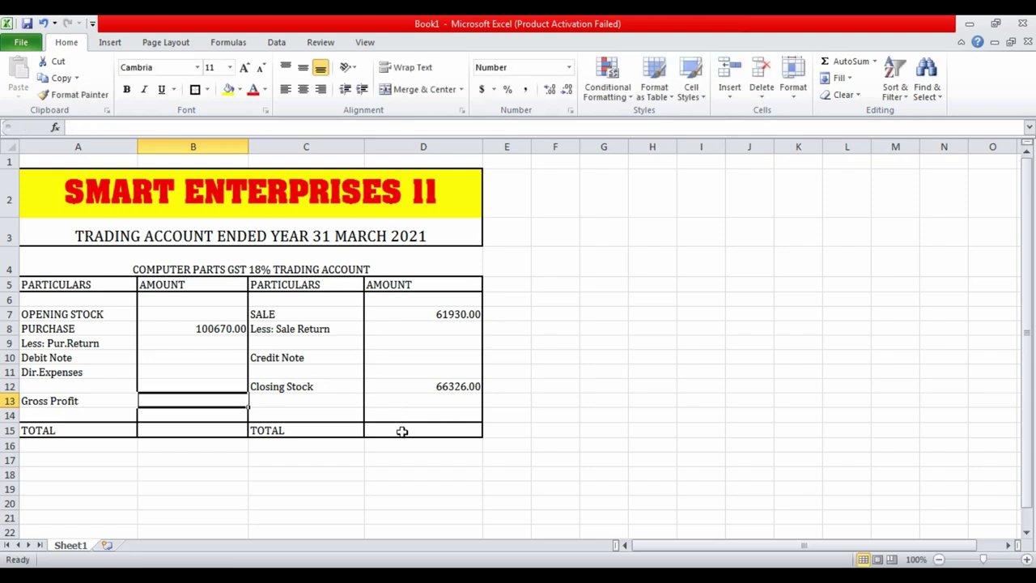
left_click(403, 429)
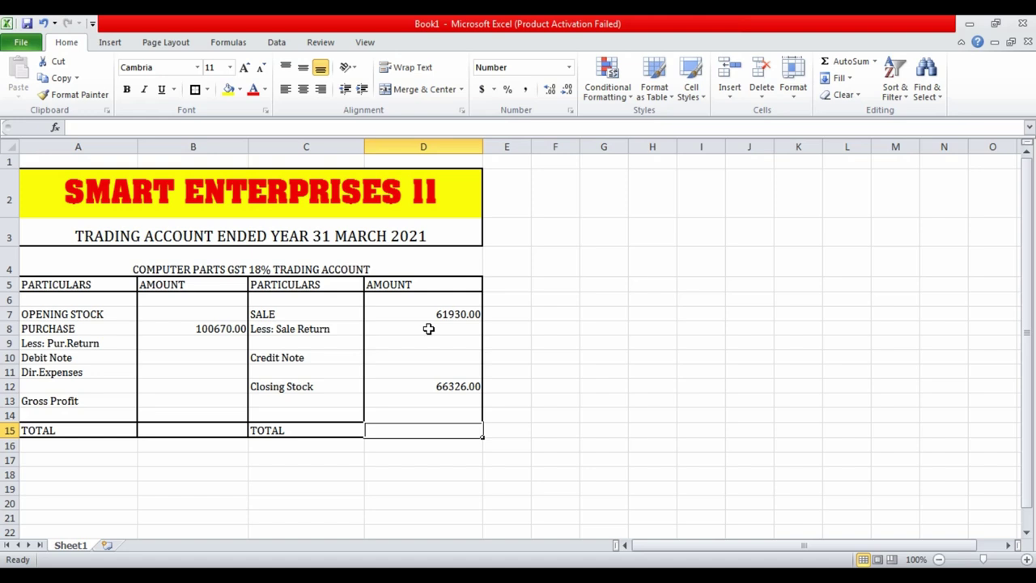
AutoSum D6:D15 so the credit-side total in D15 reads 128256.00.
left_click(606, 361)
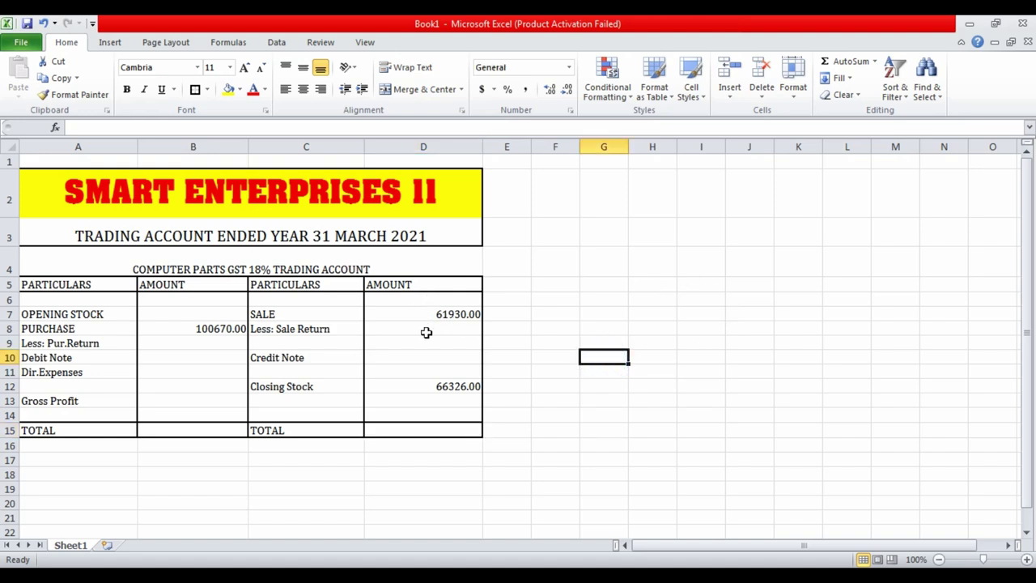
left_click_drag(420, 301, 412, 432)
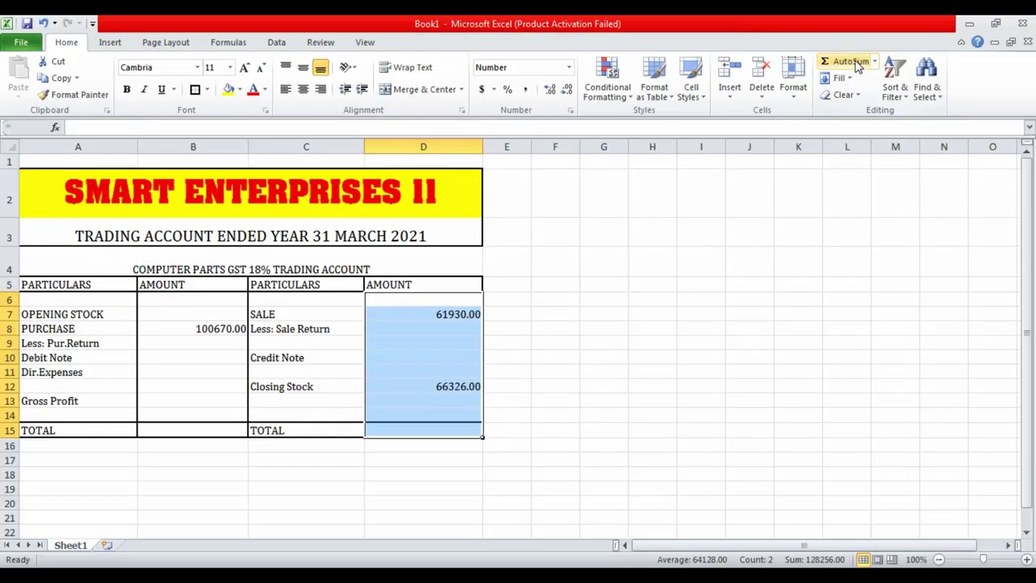
left_click(852, 62)
left_click(567, 387)
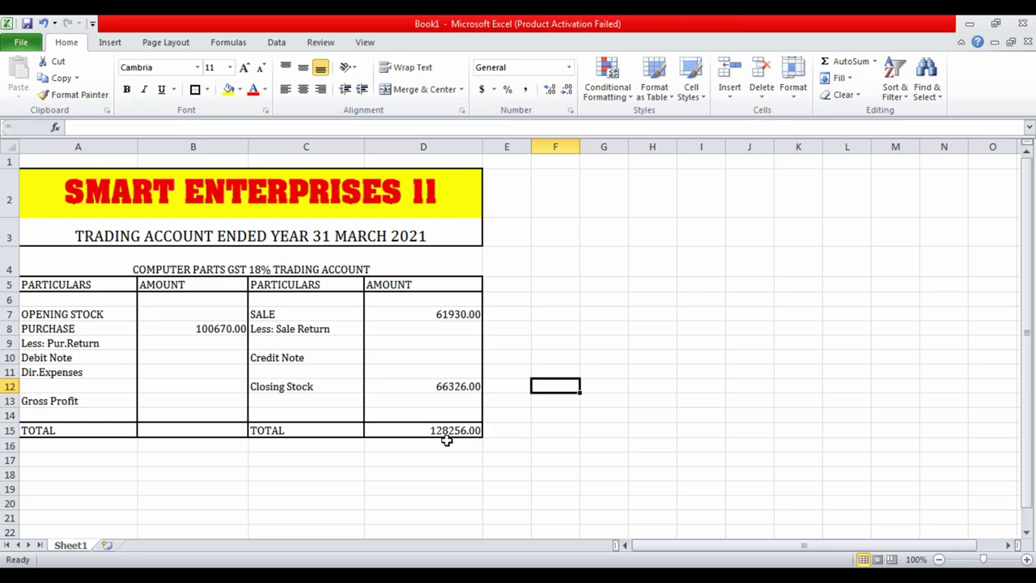
left_click(434, 431)
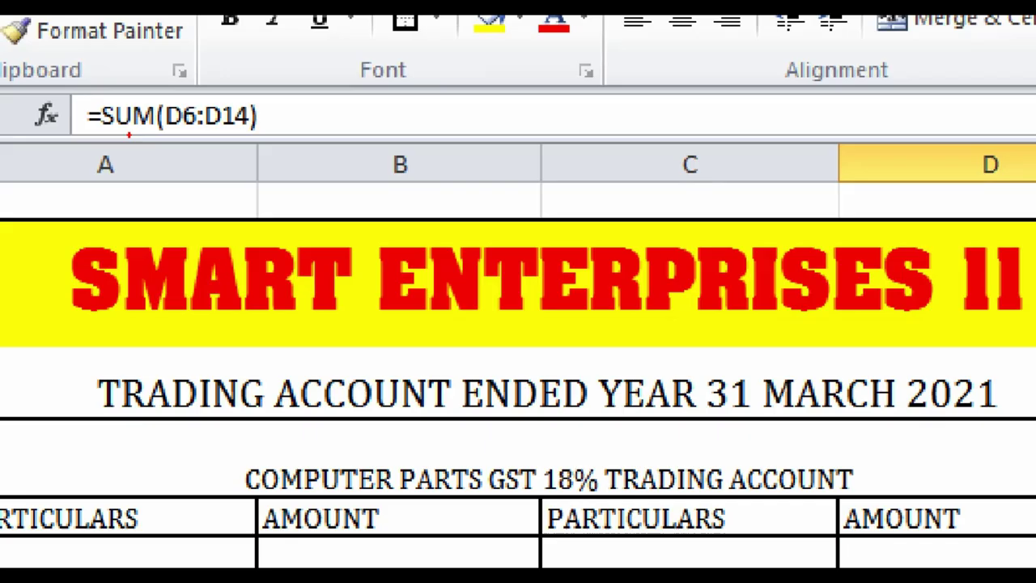
Enter =SUM(D6:D14) in D15 to total the credit side at 128256.00.
type("=")
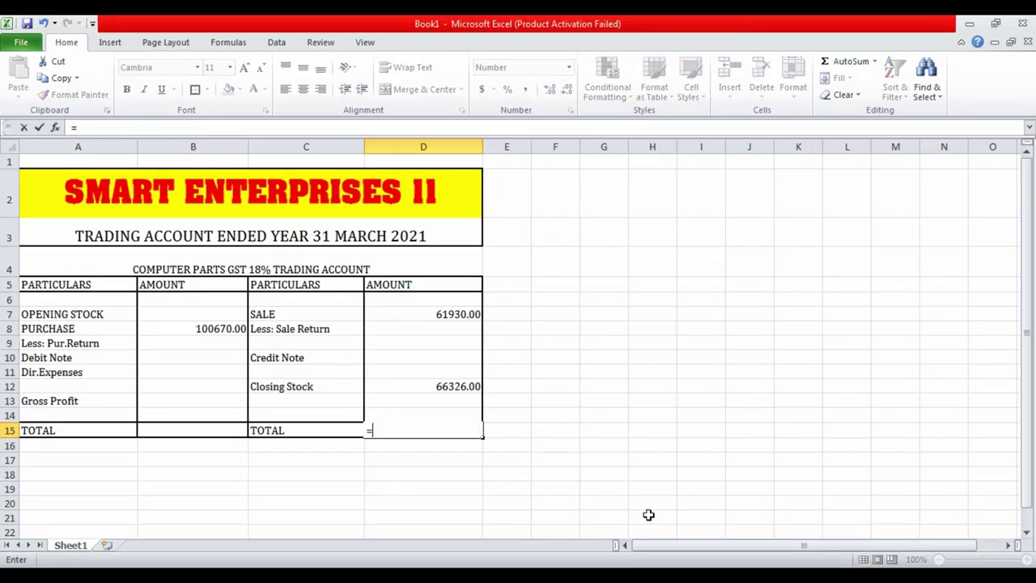
type("S")
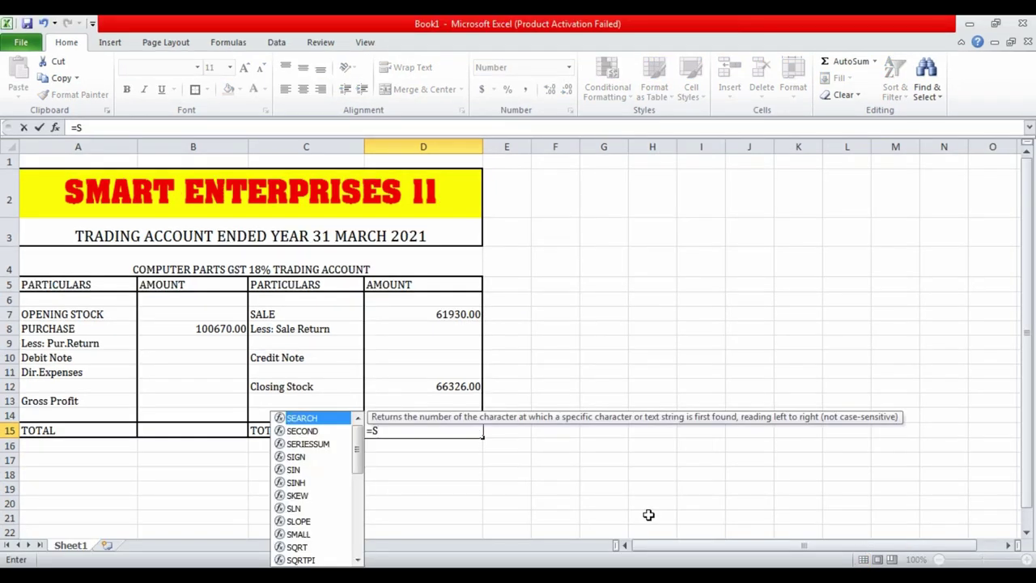
type("UM")
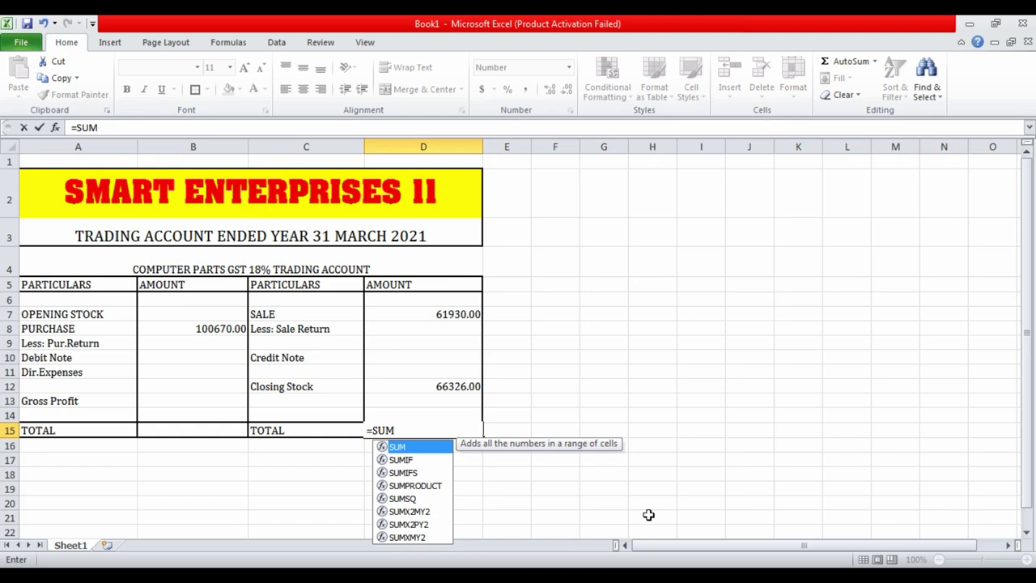
type("(")
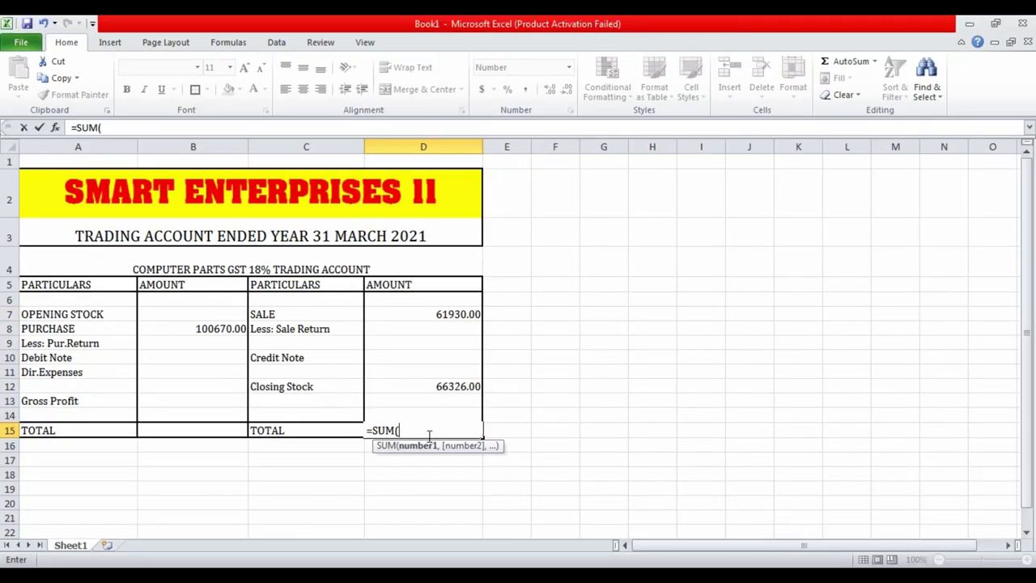
type("D6")
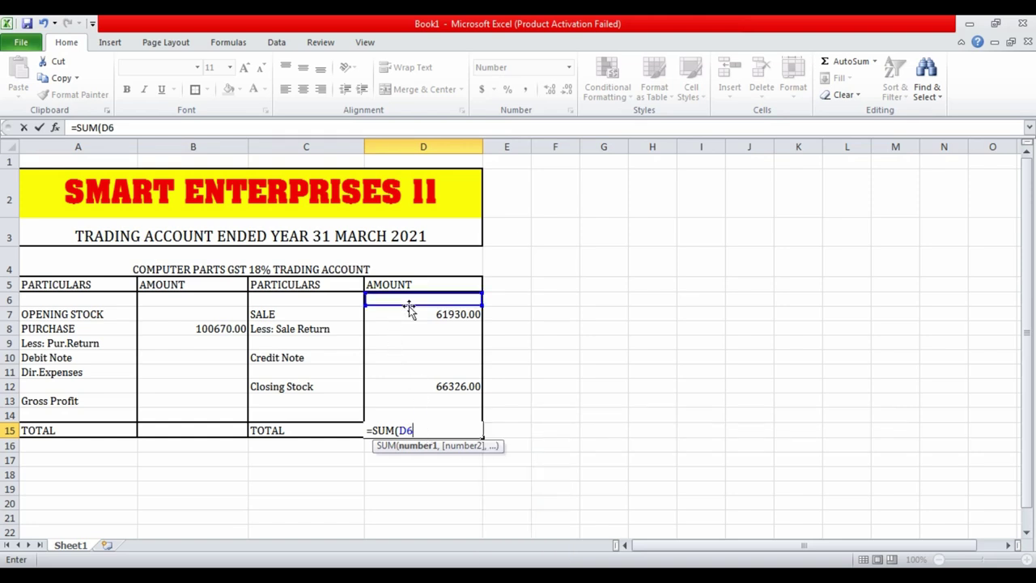
type(":")
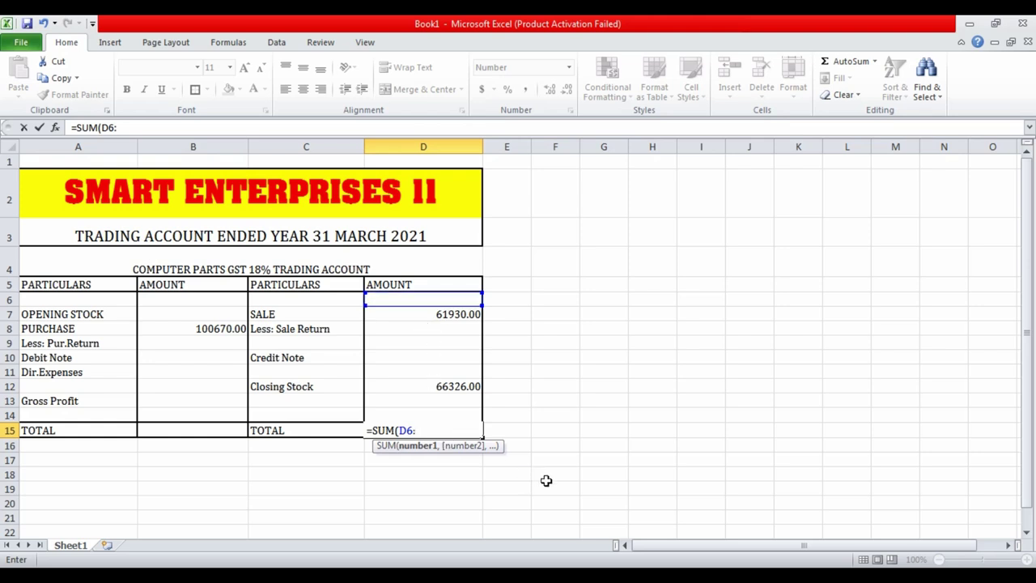
type("D1")
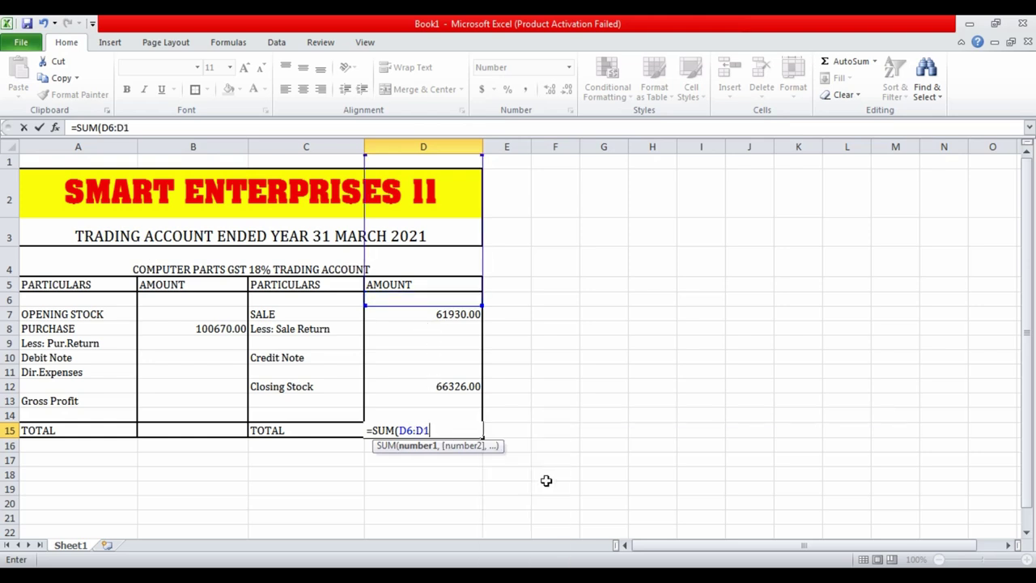
type("4")
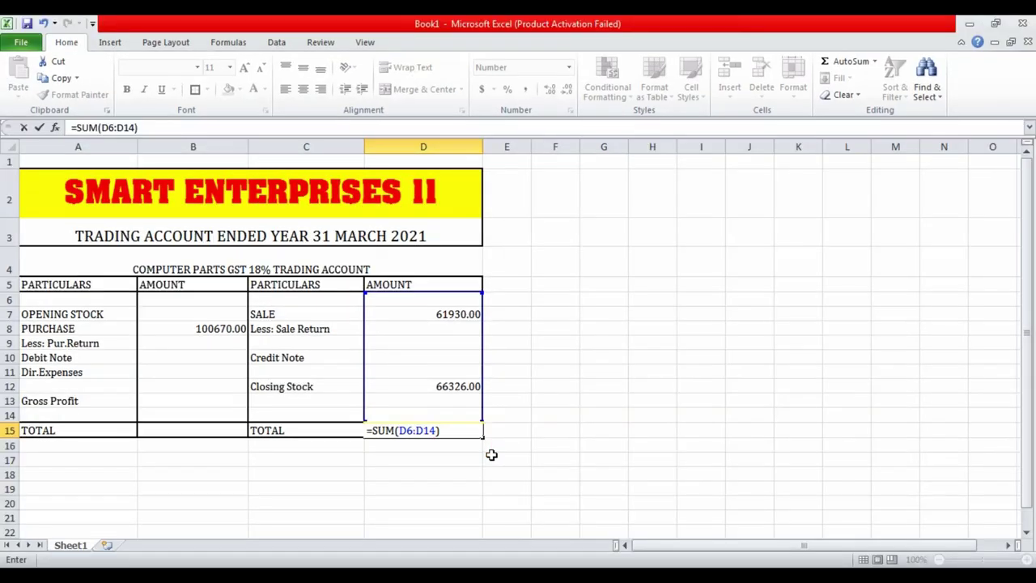
key("Return")
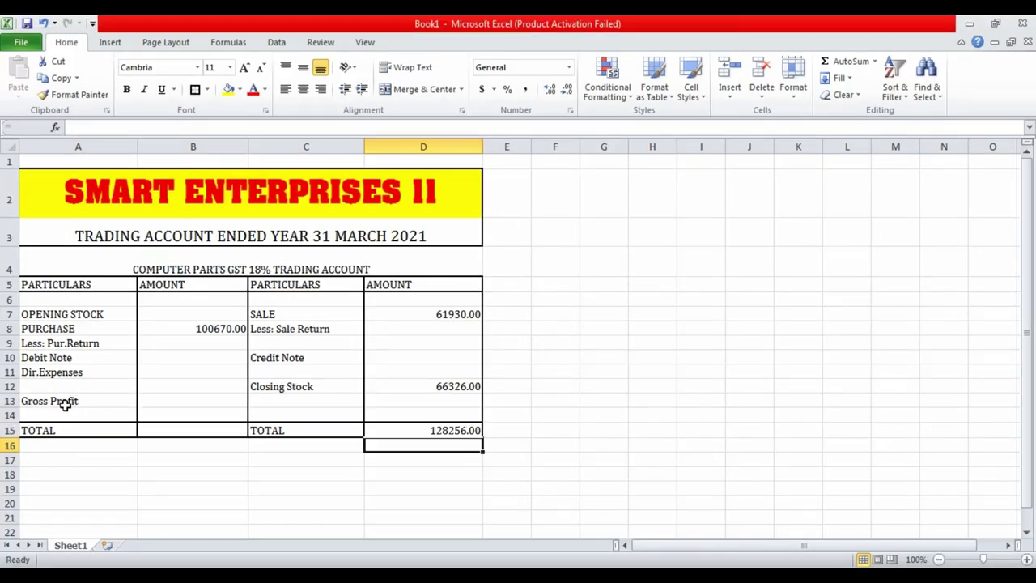
Enter =D15-B8 in B13 so Gross Profit shows 27586.00.
left_click(178, 400)
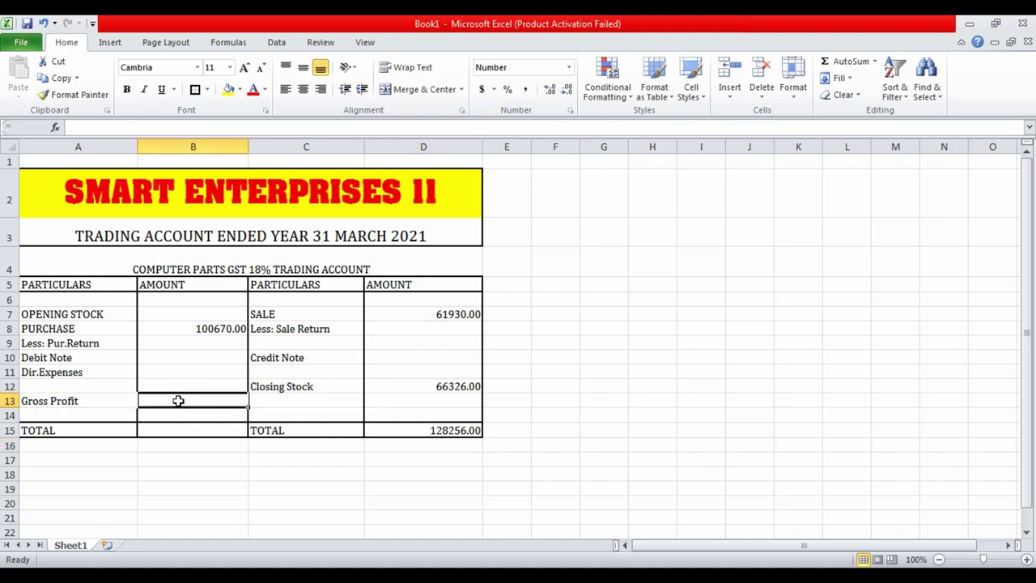
left_click(423, 430)
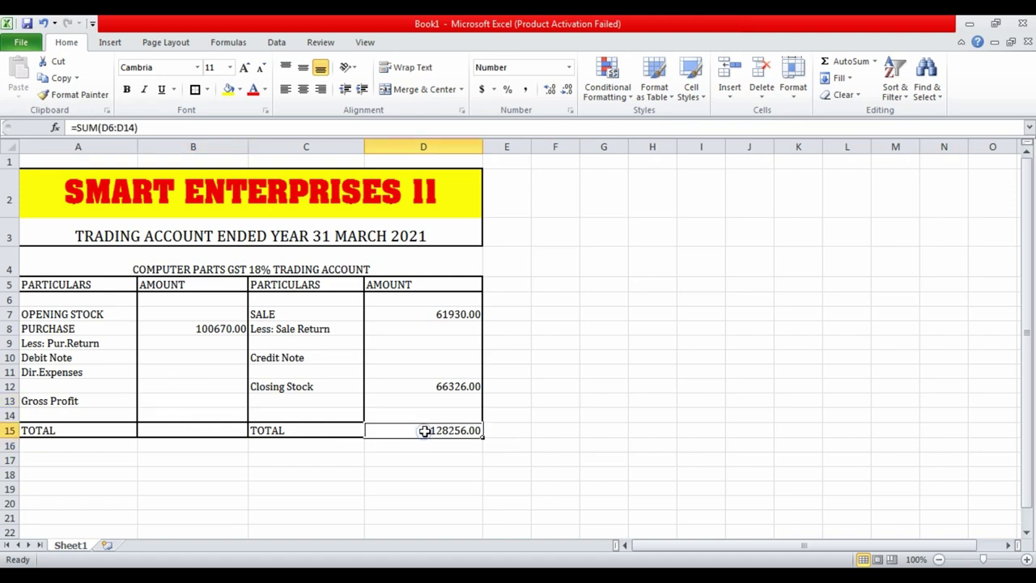
left_click(213, 329)
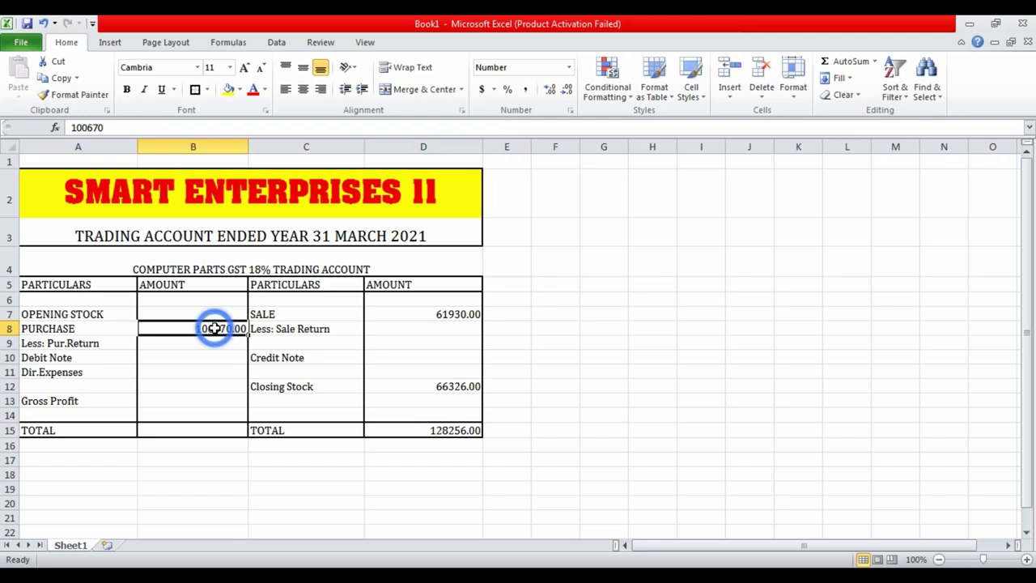
left_click(198, 402)
type("=")
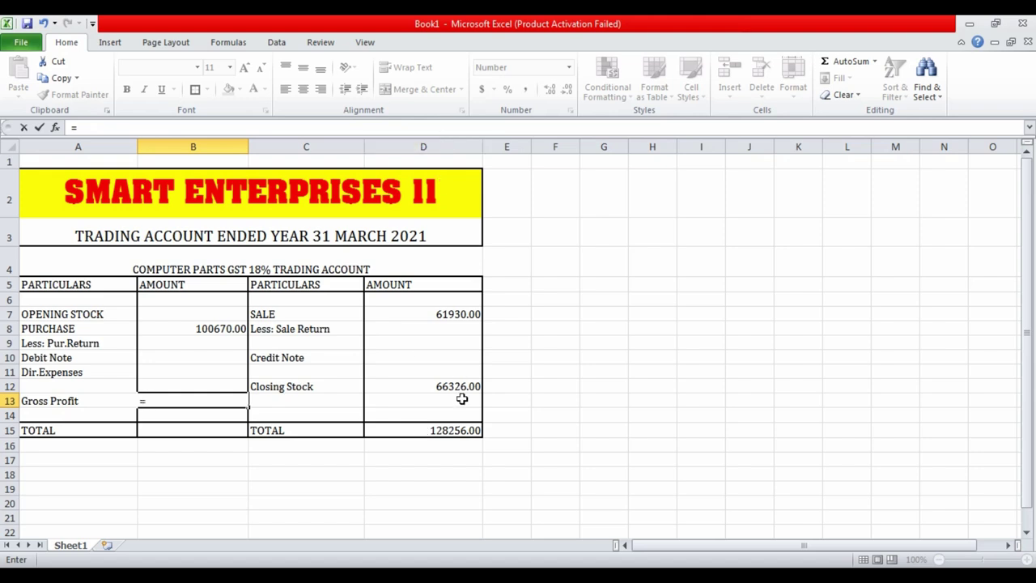
left_click(428, 431)
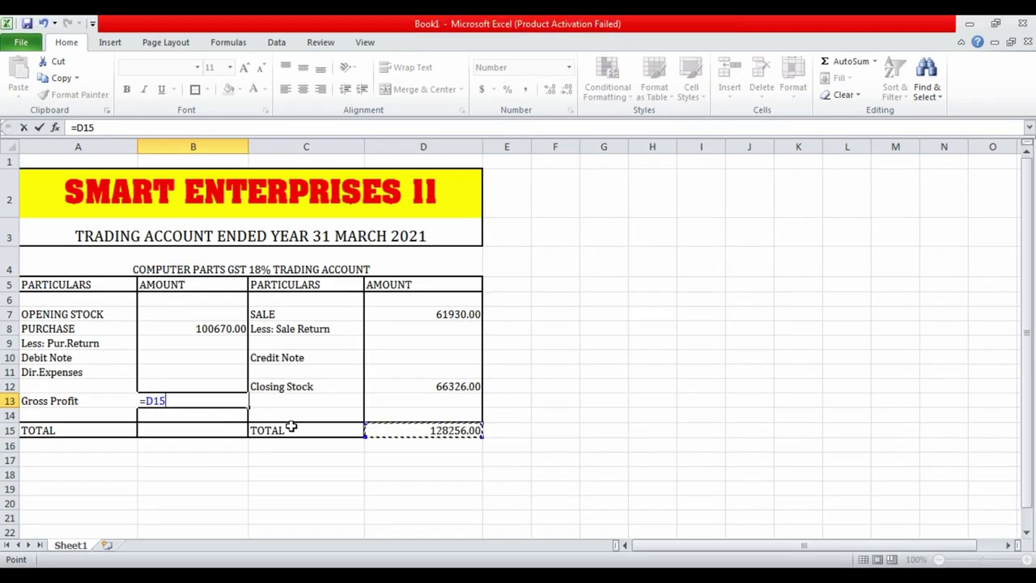
type("-")
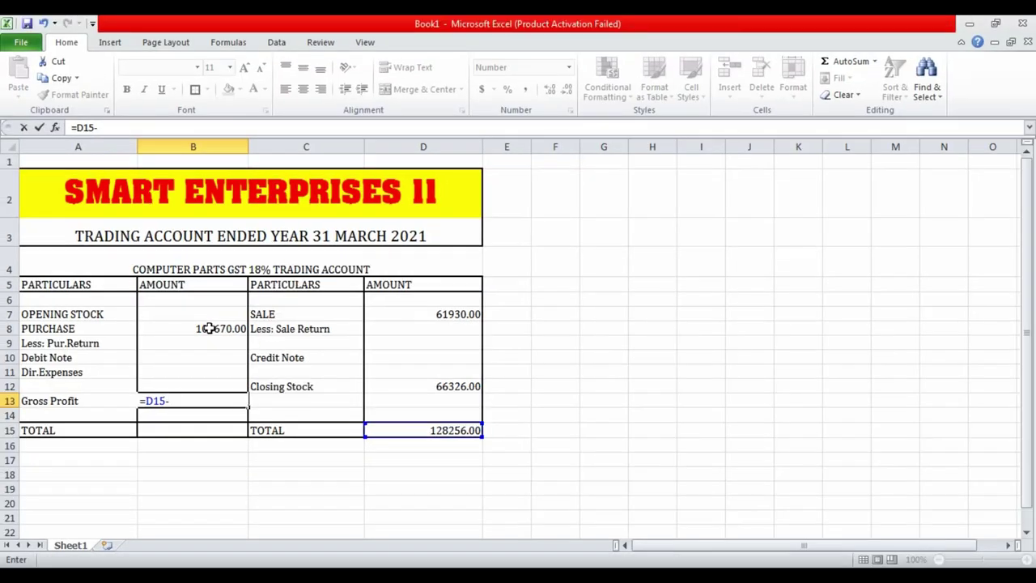
left_click(208, 328)
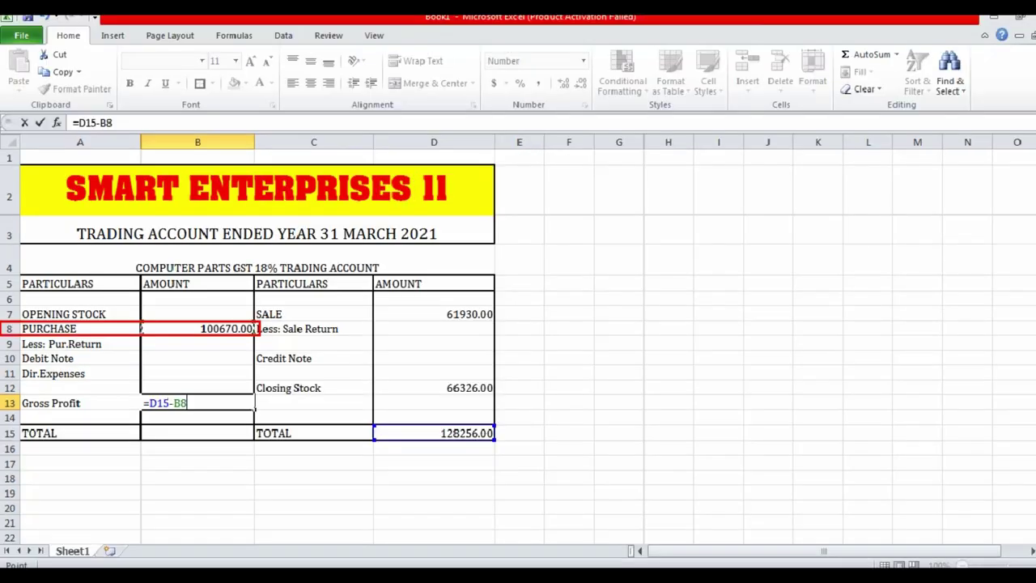
key("Return")
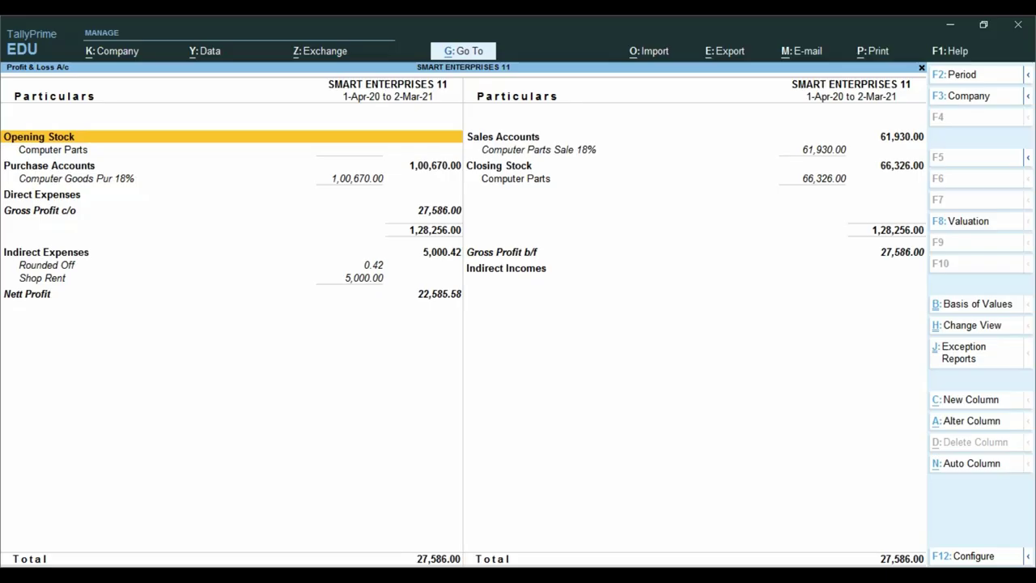
Confirm 27586.00 matches TallyPrime's Gross Profit c/o, then select the debit amounts above B15.
key("ctrl+1")
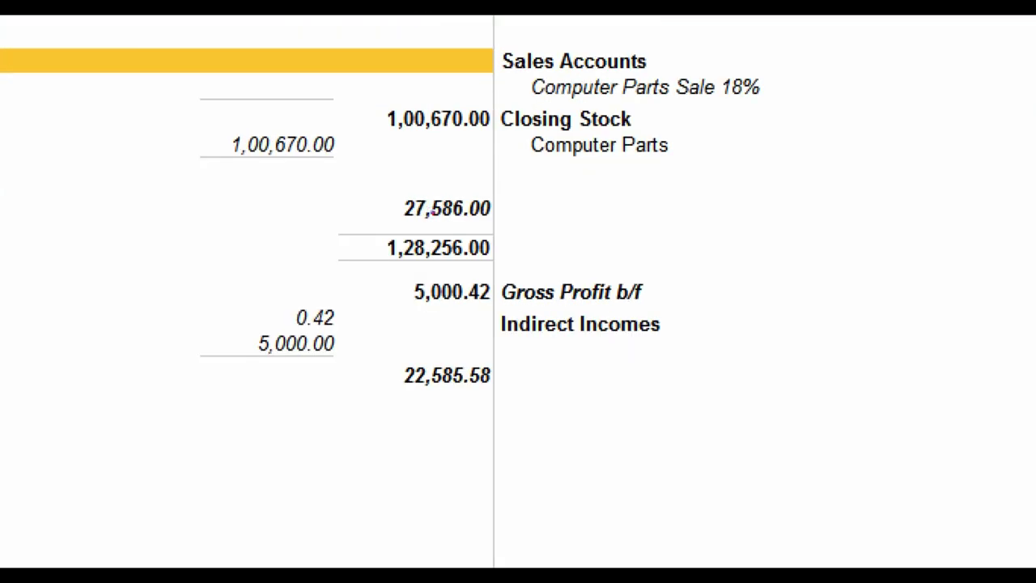
left_click_drag(379, 181, 505, 235)
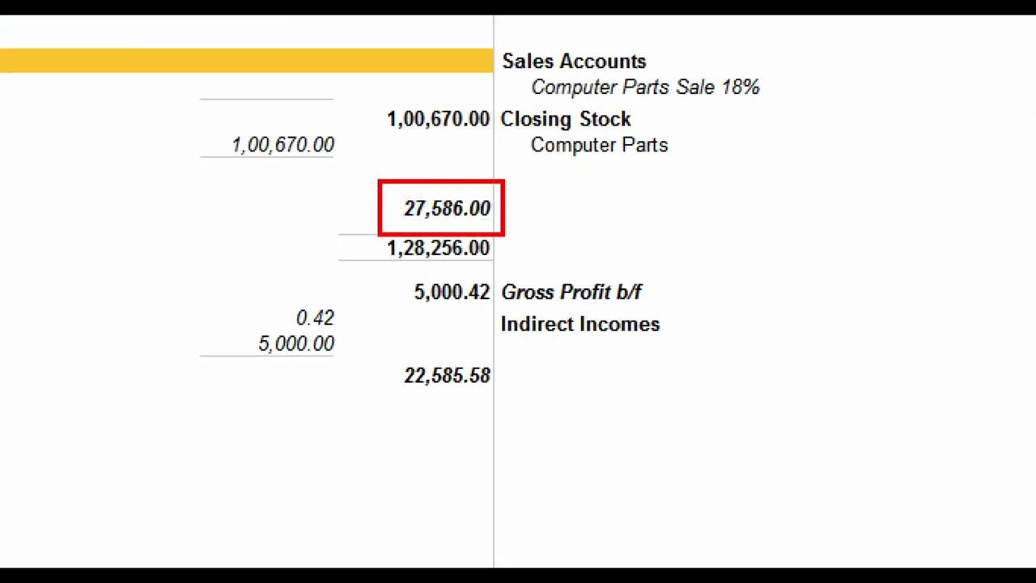
key("Escape")
key("alt+Tab")
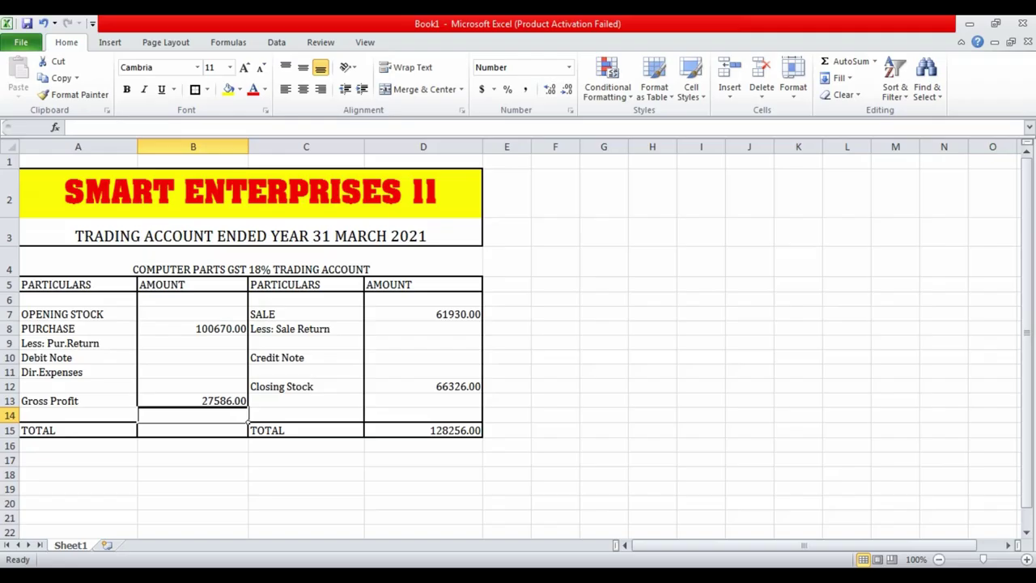
left_click(187, 458)
left_click(195, 431)
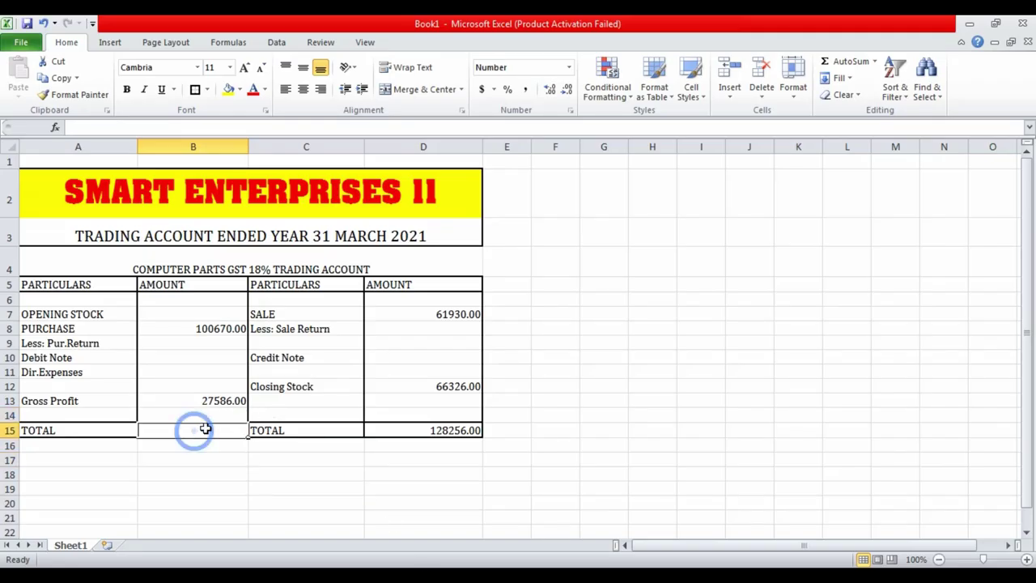
left_click_drag(201, 293, 201, 416)
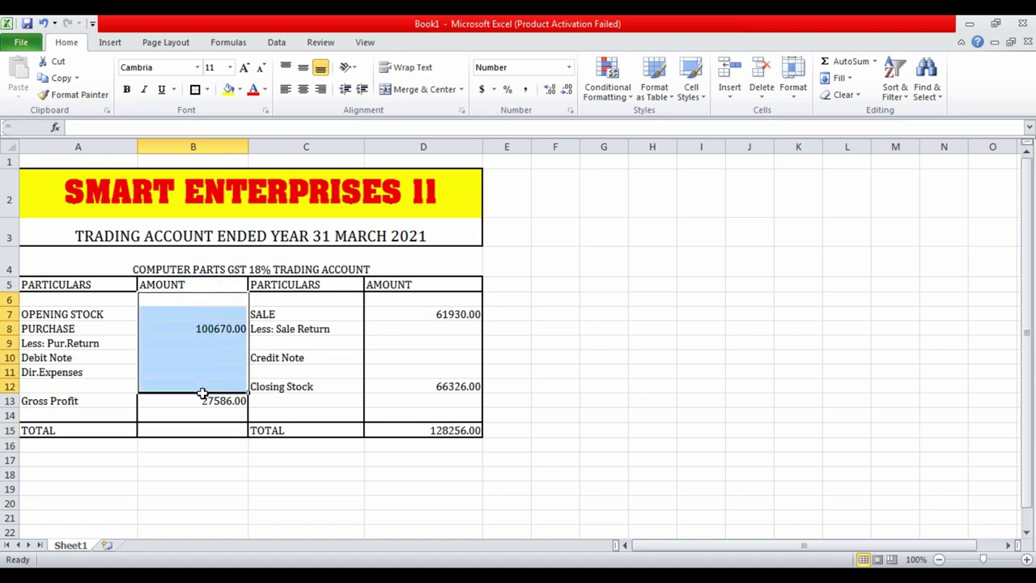
AutoSum B6:B15 so the debit-side total in B15 reads 128256.00, matching the credit side.
left_click(212, 488)
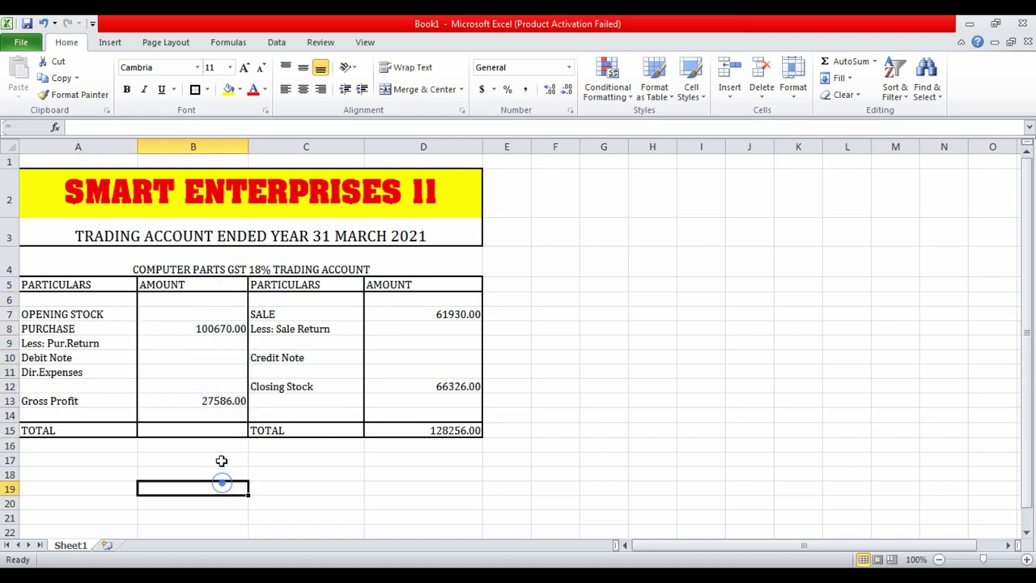
left_click(205, 431)
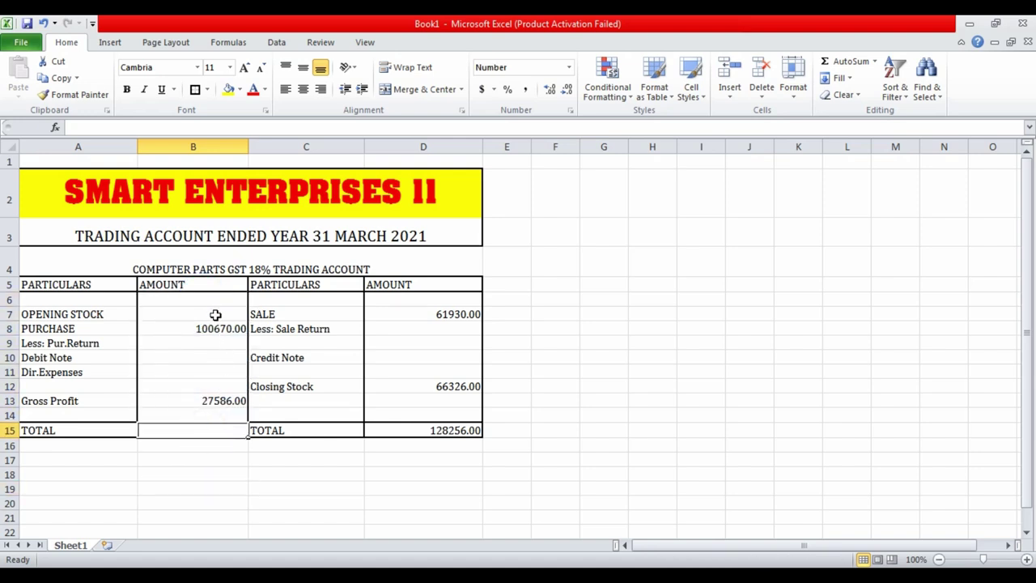
left_click_drag(209, 301, 201, 426)
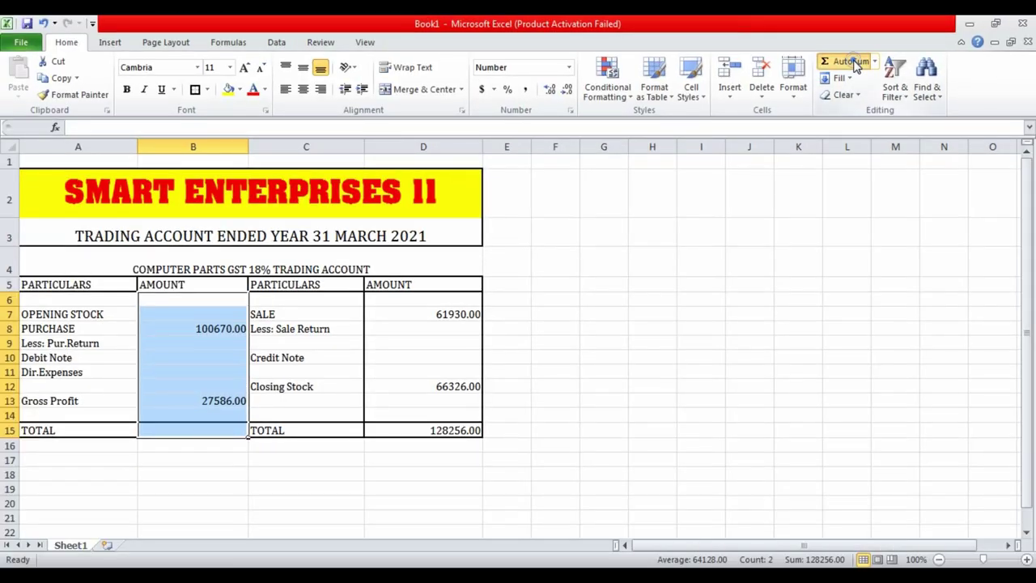
left_click(851, 62)
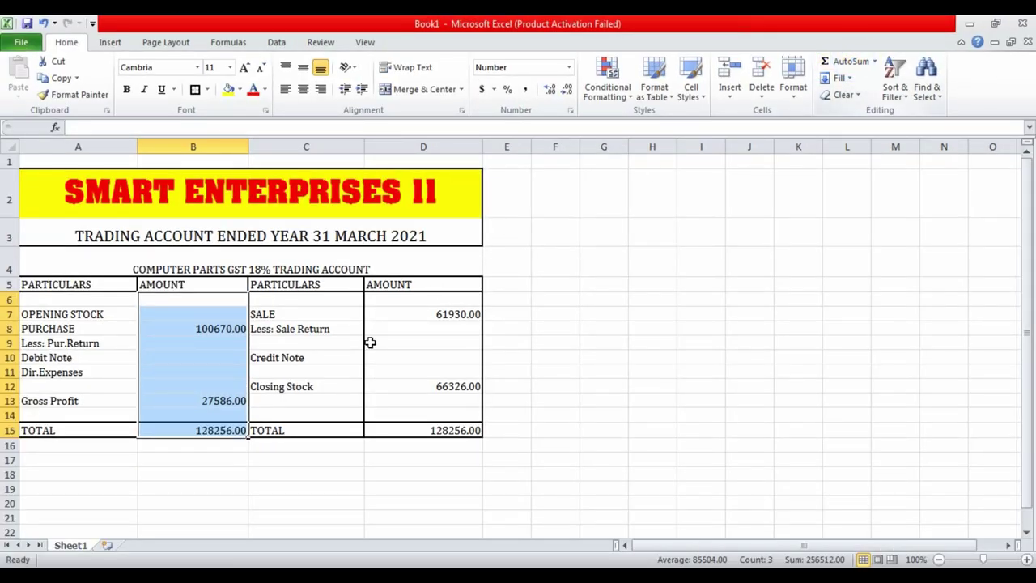
left_click(226, 459)
left_click(211, 430)
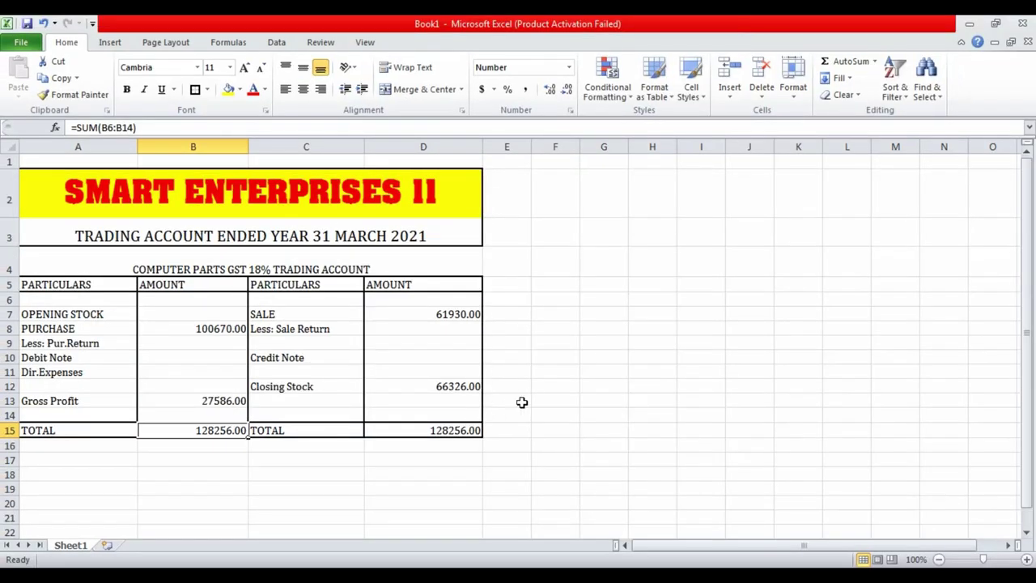
left_click(534, 384)
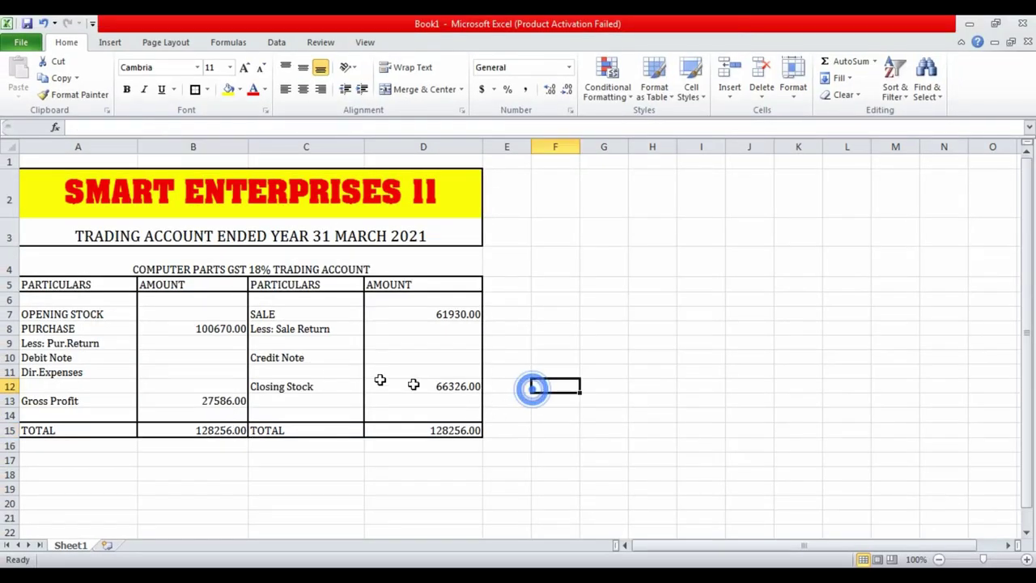
left_click(219, 333)
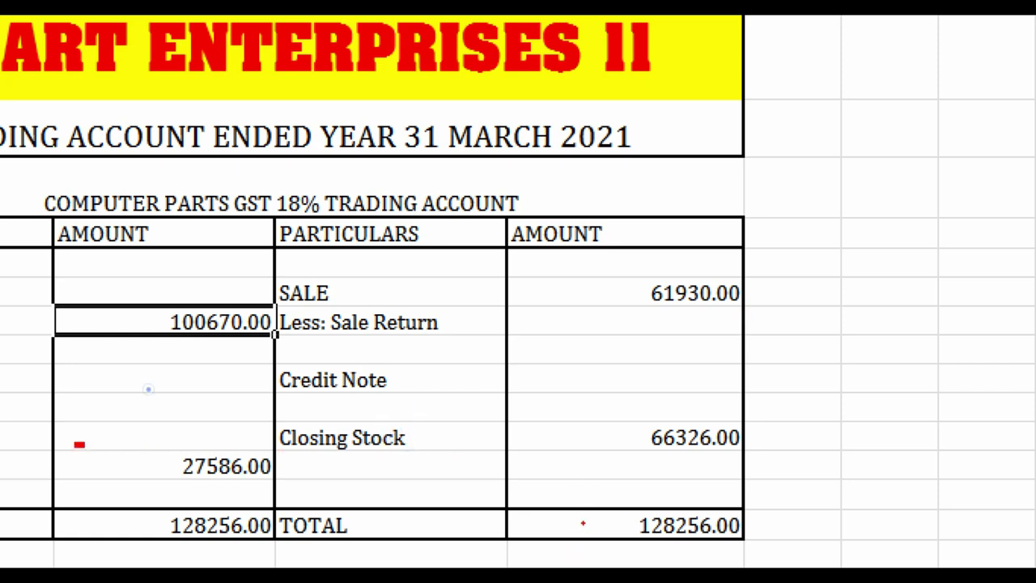
left_click_drag(75, 444, 274, 484)
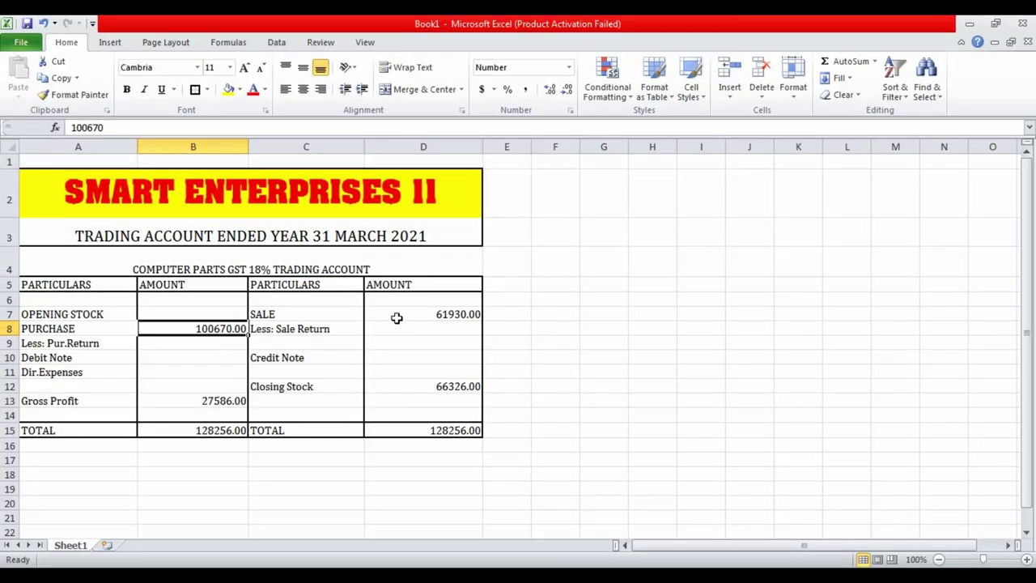
Change the SALE amount in D7 to 91630, lifting Gross Profit to 57286.00 and totals to 157956.00.
left_click(425, 315)
type("91")
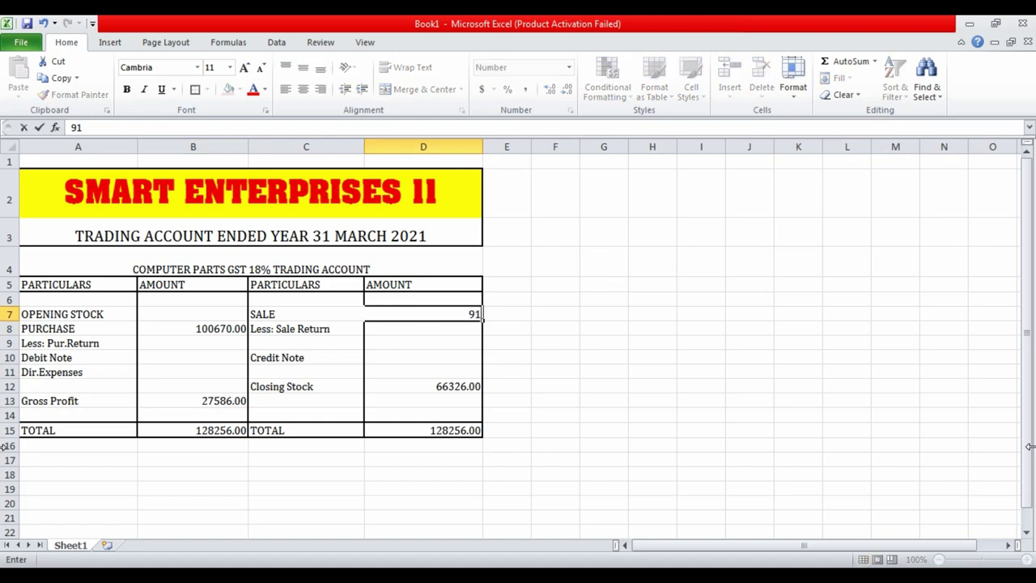
type("630")
key("Return")
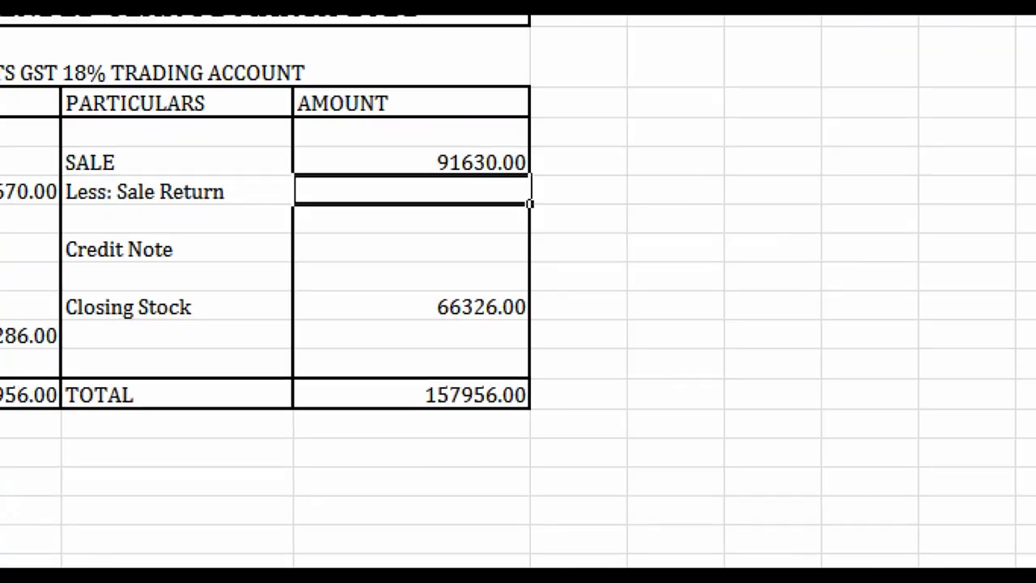
left_click_drag(405, 410, 514, 444)
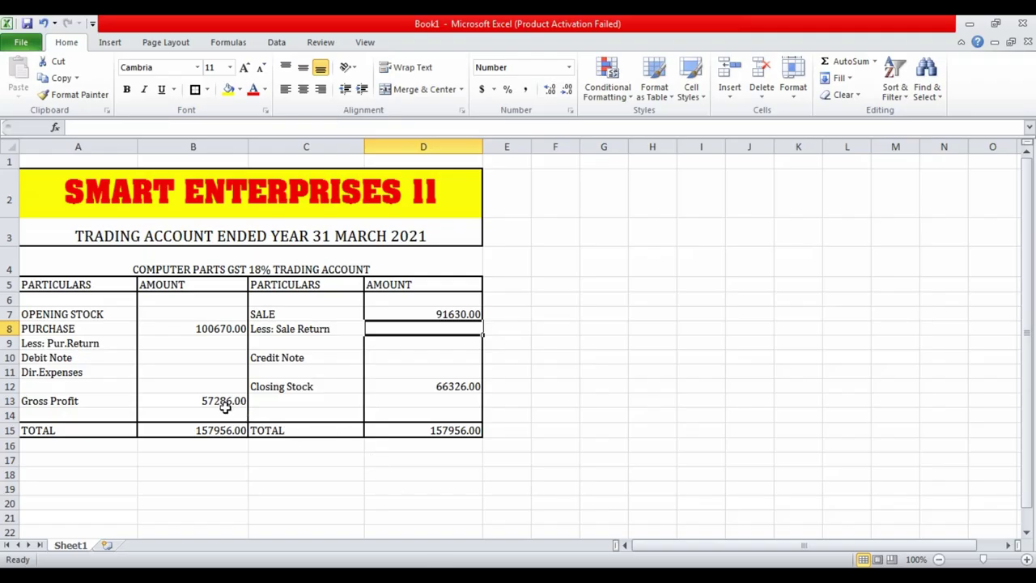
left_click(226, 413)
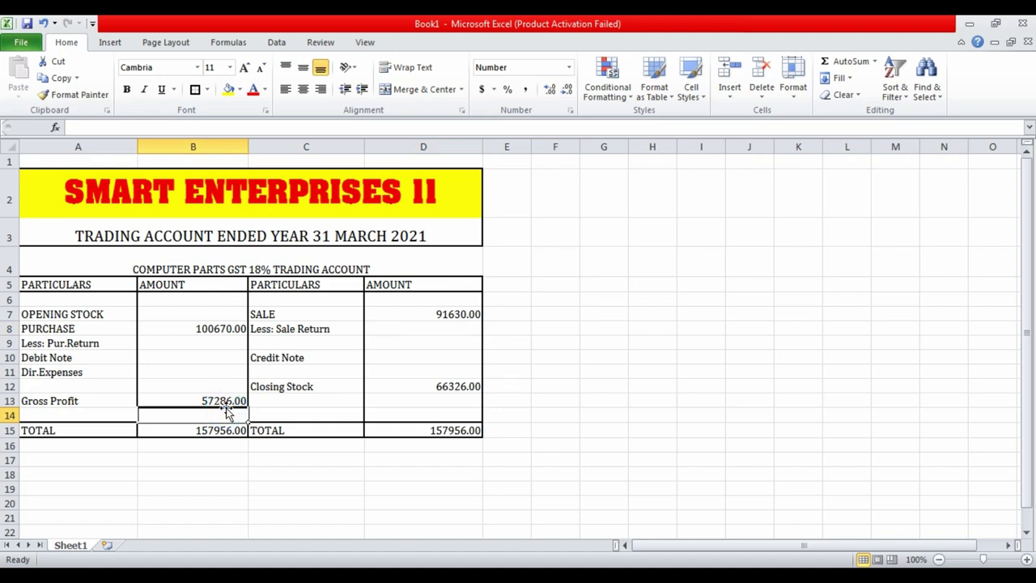
Review the B13 and D15 formulas and undo the sale back to 61930.
left_click(253, 458)
left_click(217, 399)
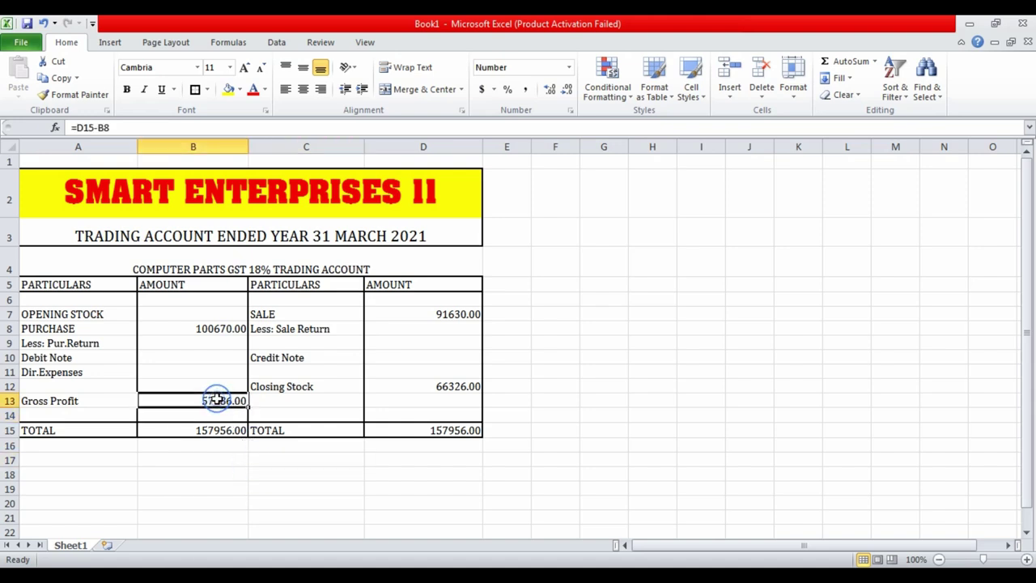
left_click(440, 429)
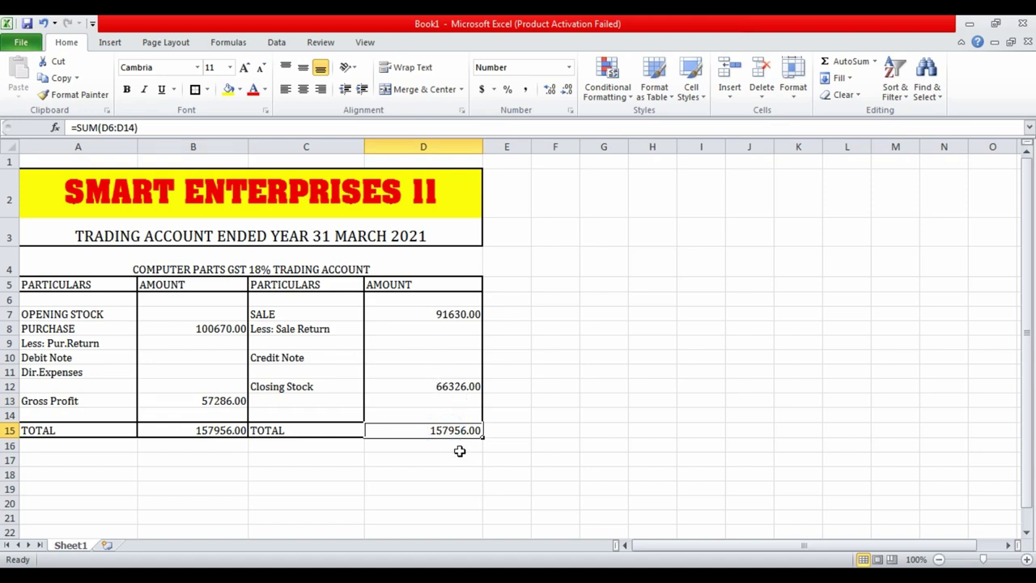
left_click(442, 456)
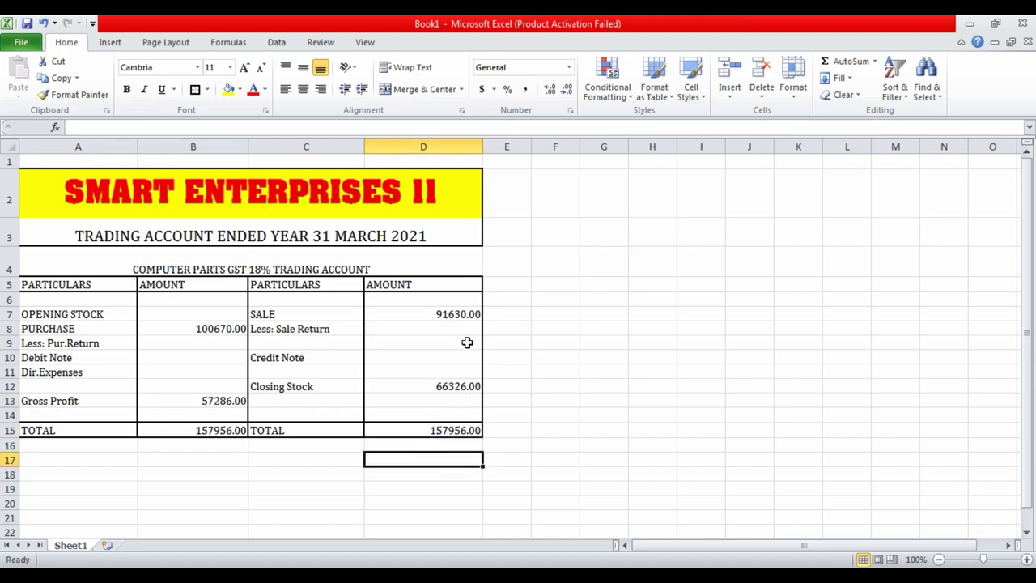
key("ctrl+z")
Overwrite the SUM formula in D15 with the fixed value 128256.
left_click(519, 341)
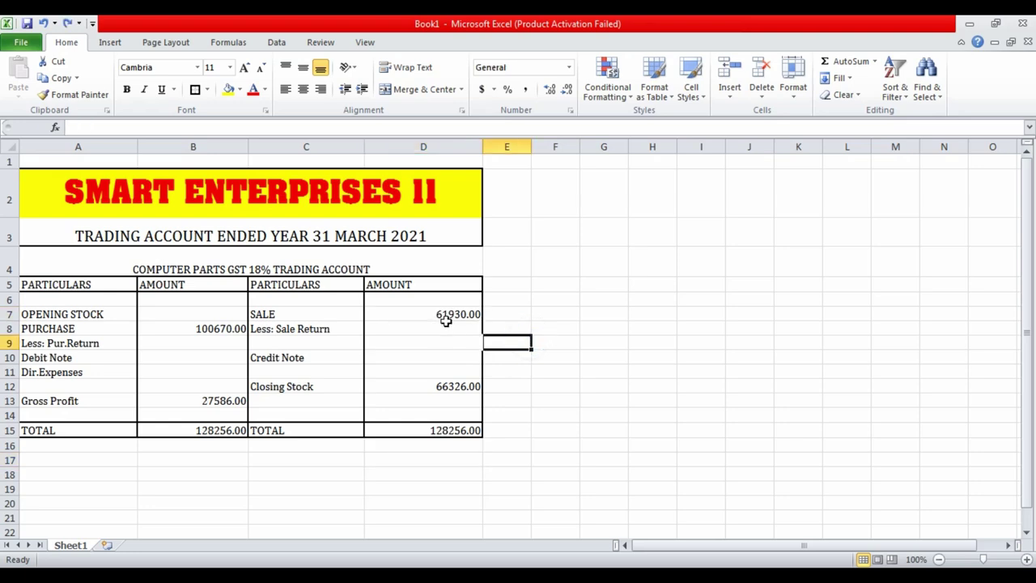
left_click(511, 426)
left_click(456, 433)
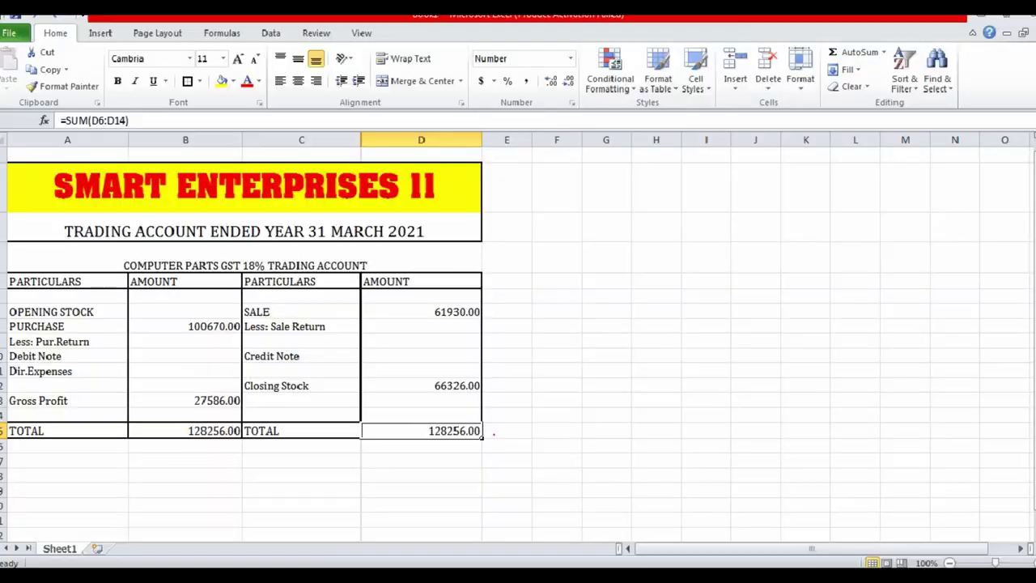
type("128256")
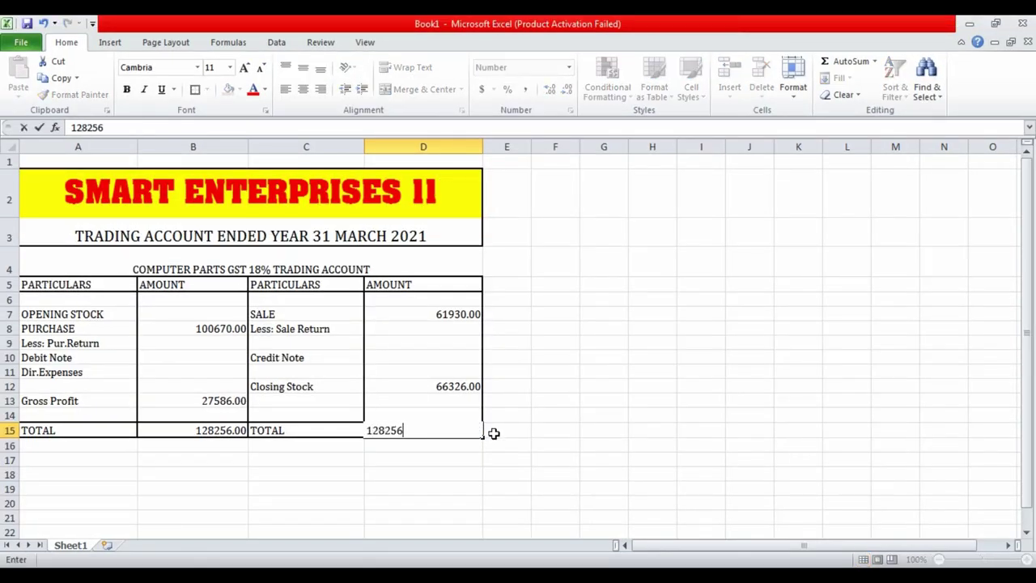
key("Return")
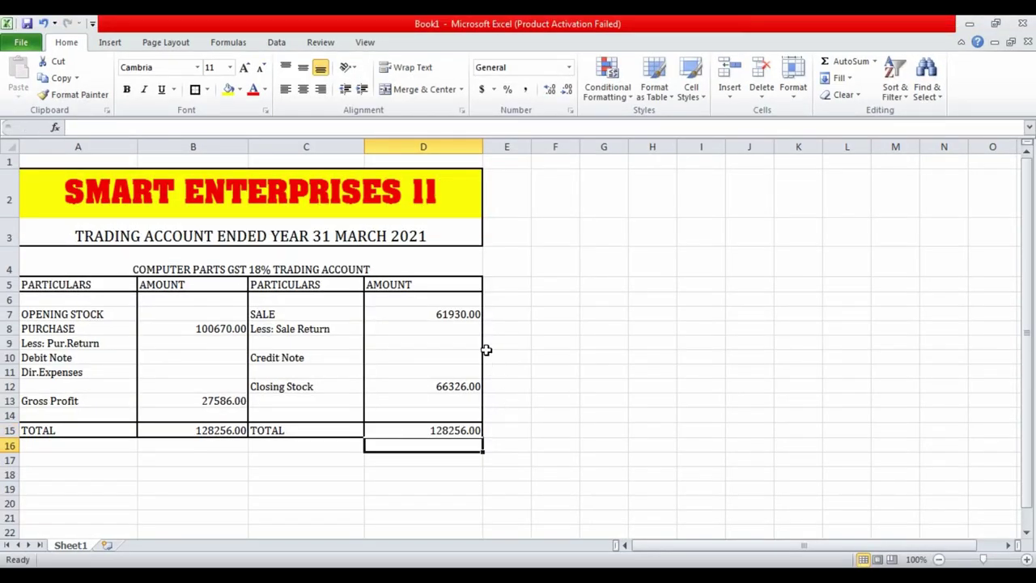
Test D7 with 6554114, then undo it back to 61930.
left_click(459, 314)
type("65541")
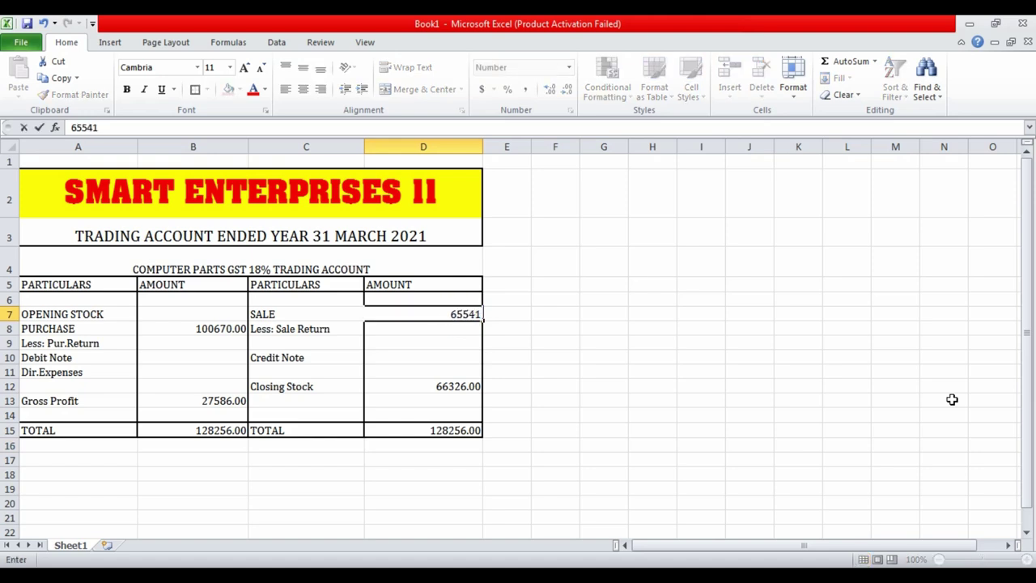
type("14")
key("Return")
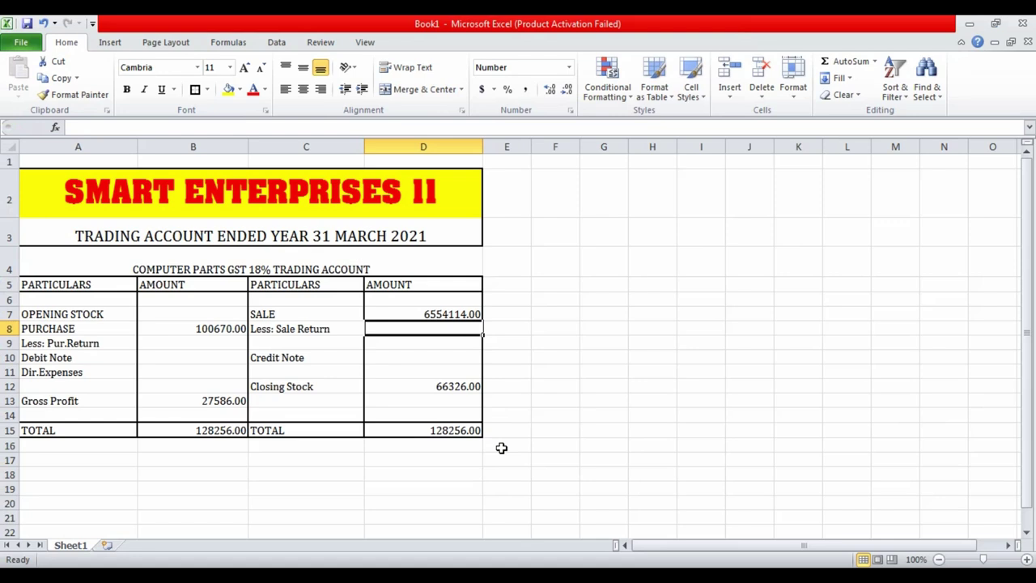
key("ctrl+z")
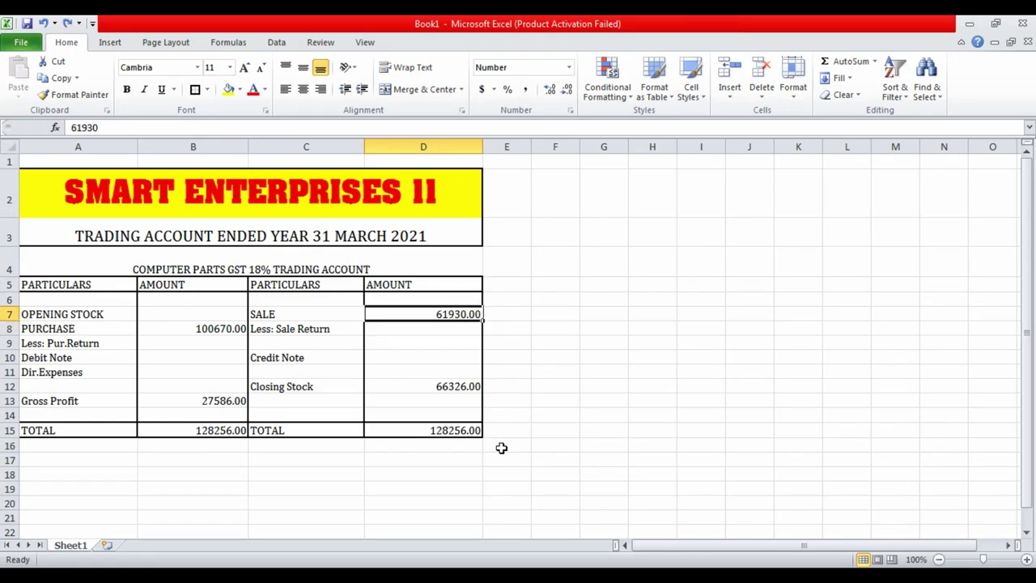
key("Down")
key("Down")
key("Down")
key("Down")
key("Down")
key("Down")
key("Down")
key("Down")
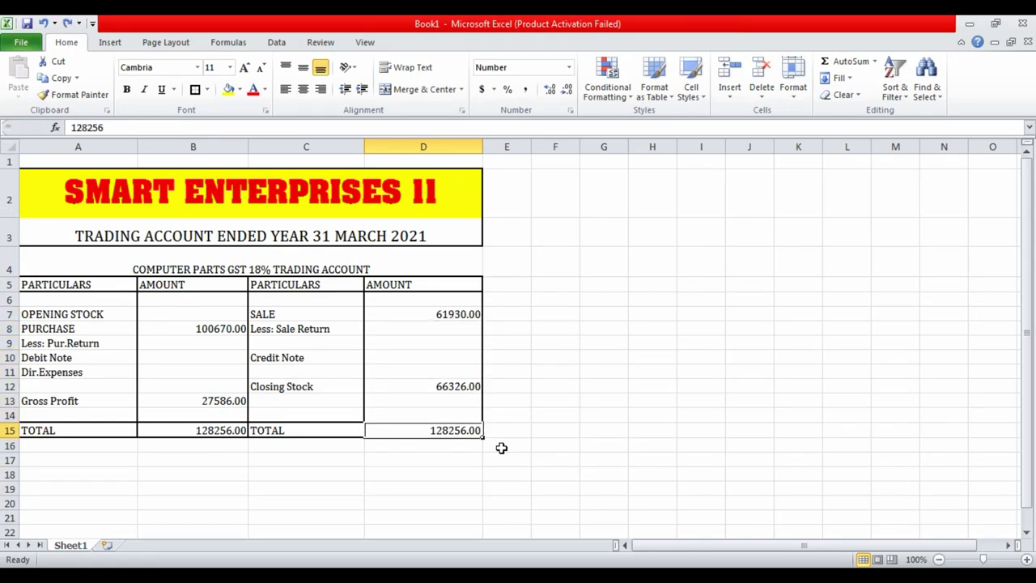
key("Down")
key("Down")
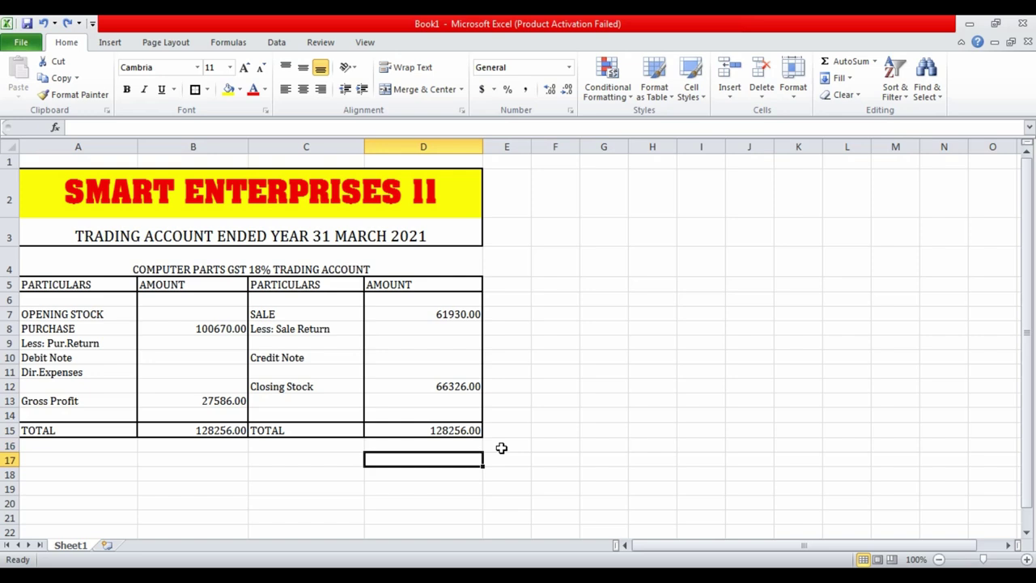
Check the D15 total and confirm Closing Stock in D12 holds the plain value 66326.
left_click(411, 429)
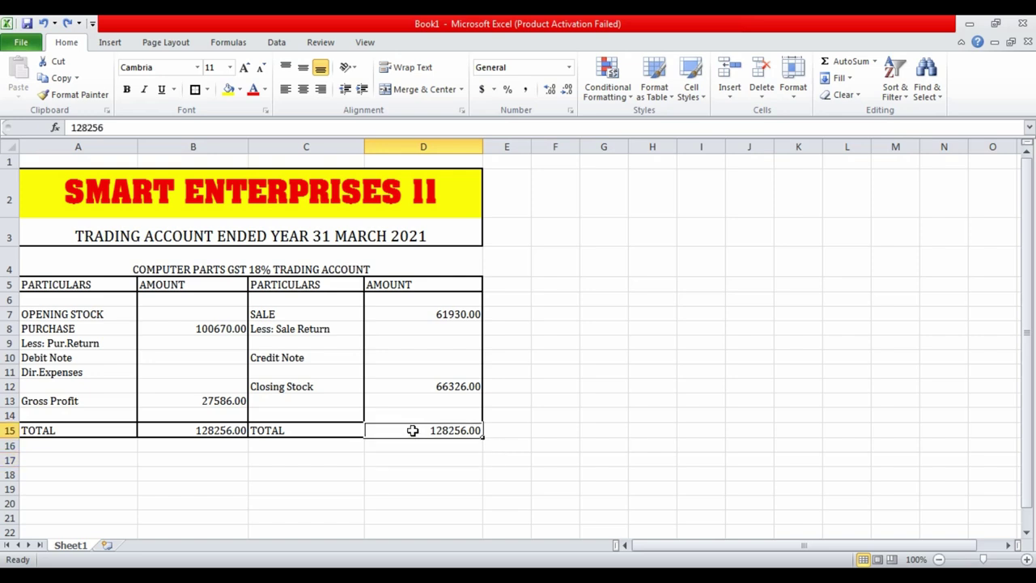
left_click(537, 457)
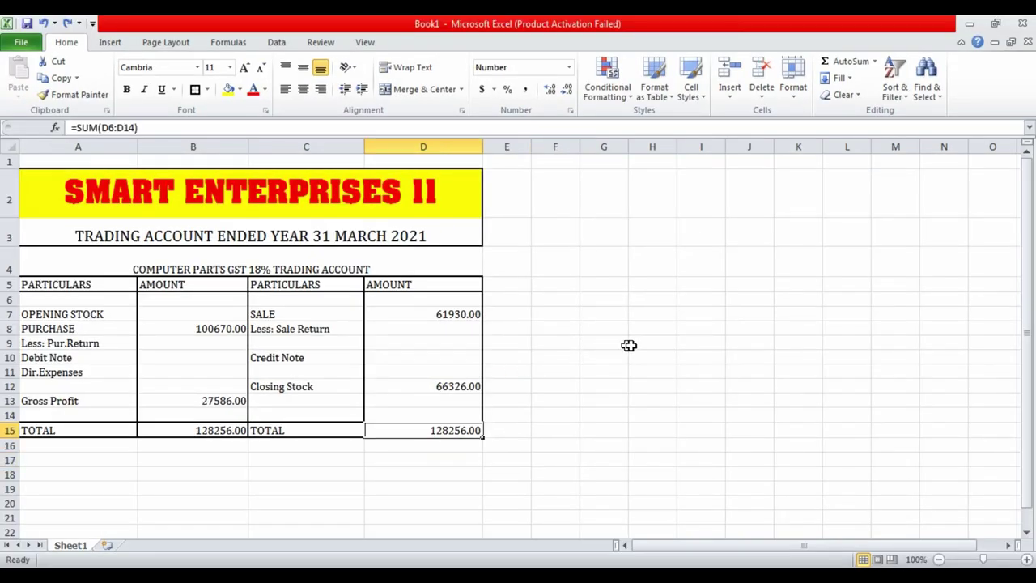
left_click(636, 344)
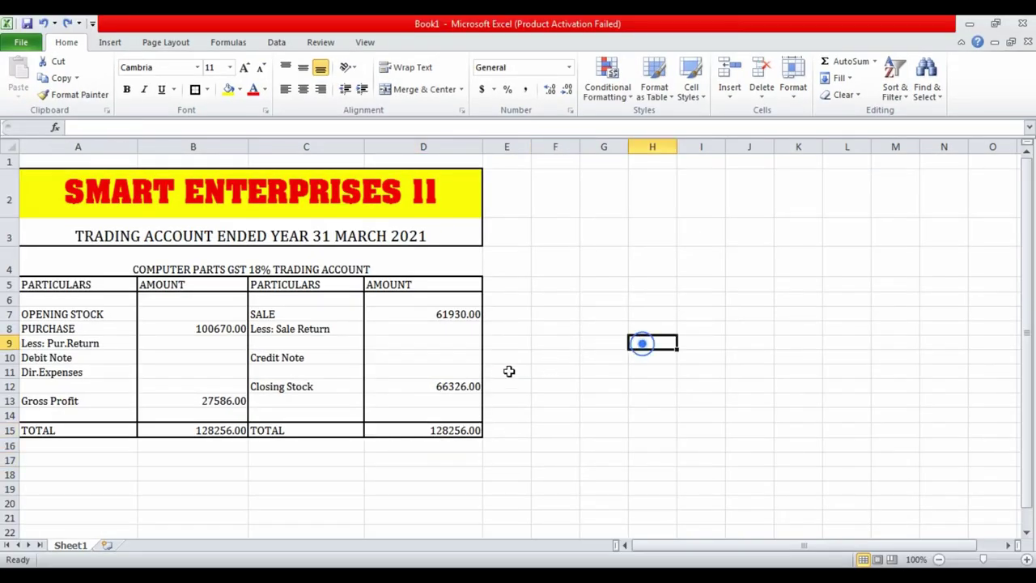
left_click(426, 386)
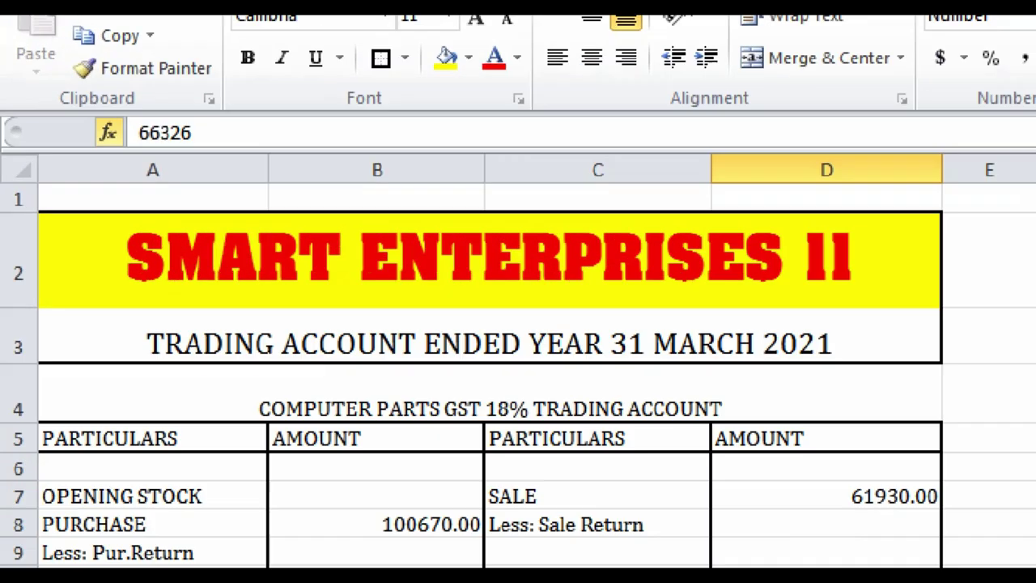
left_click_drag(123, 119, 219, 154)
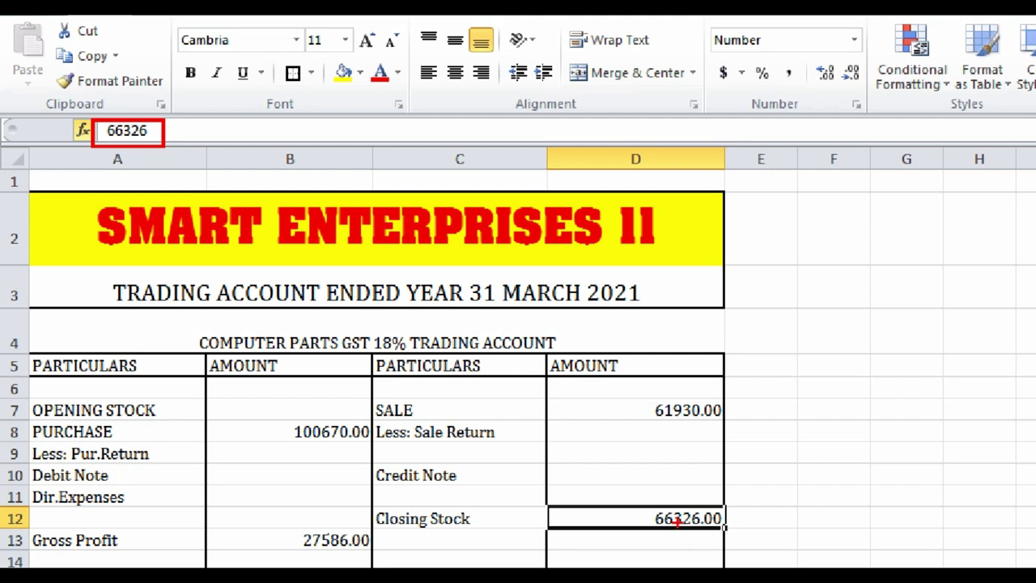
left_click_drag(148, 135, 731, 539)
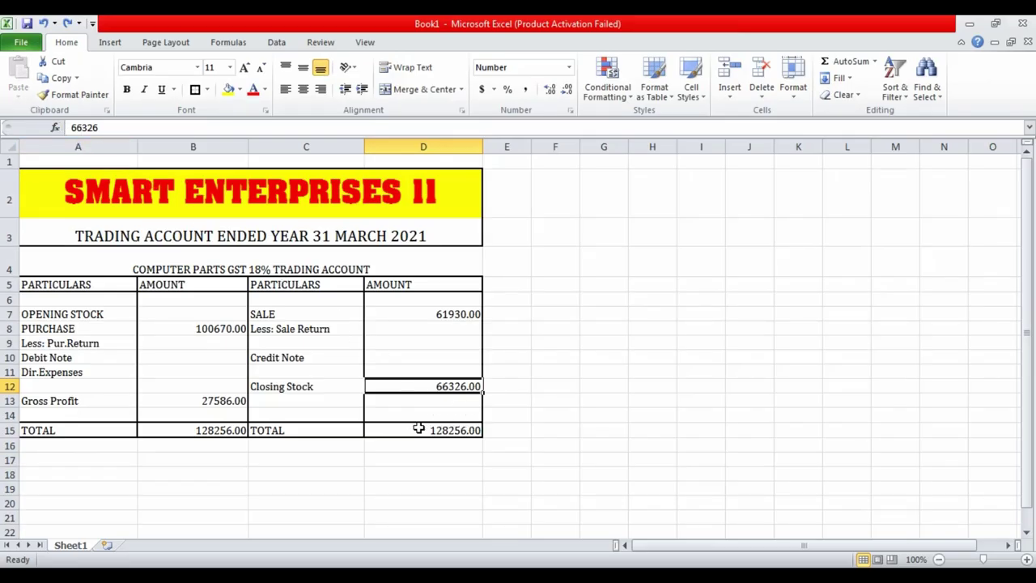
left_click(416, 431)
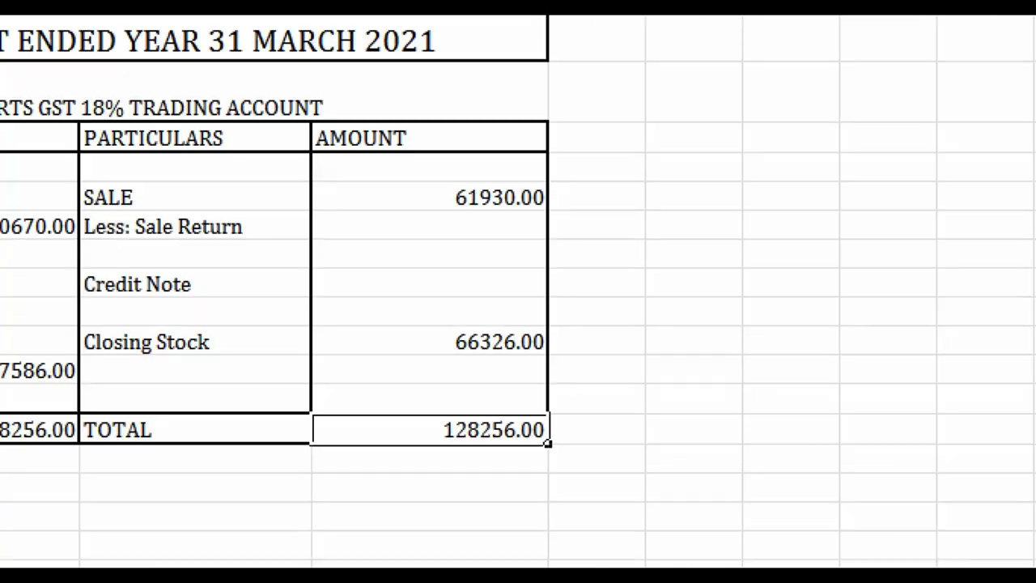
left_click_drag(403, 407, 569, 449)
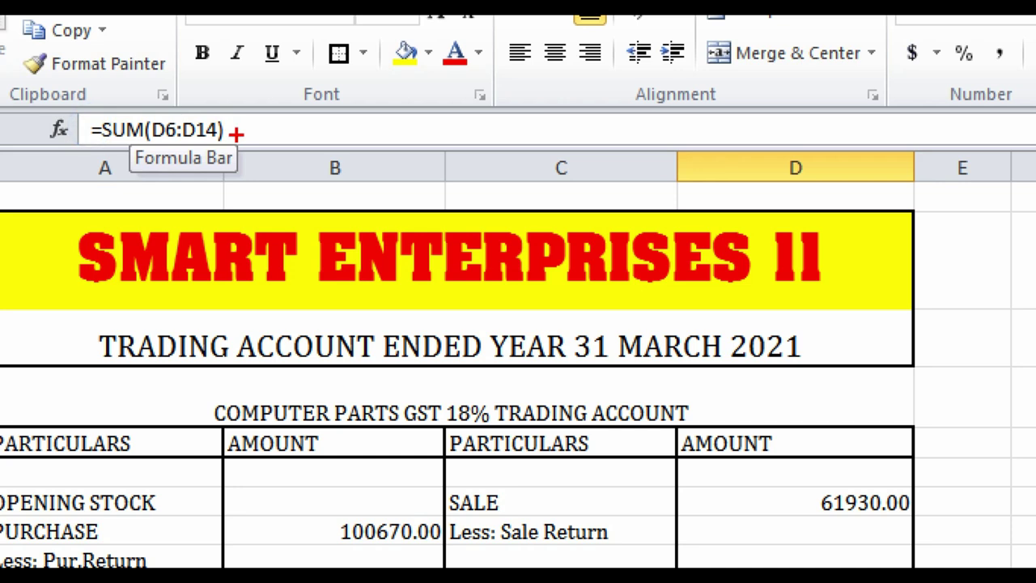
left_click_drag(70, 103, 256, 149)
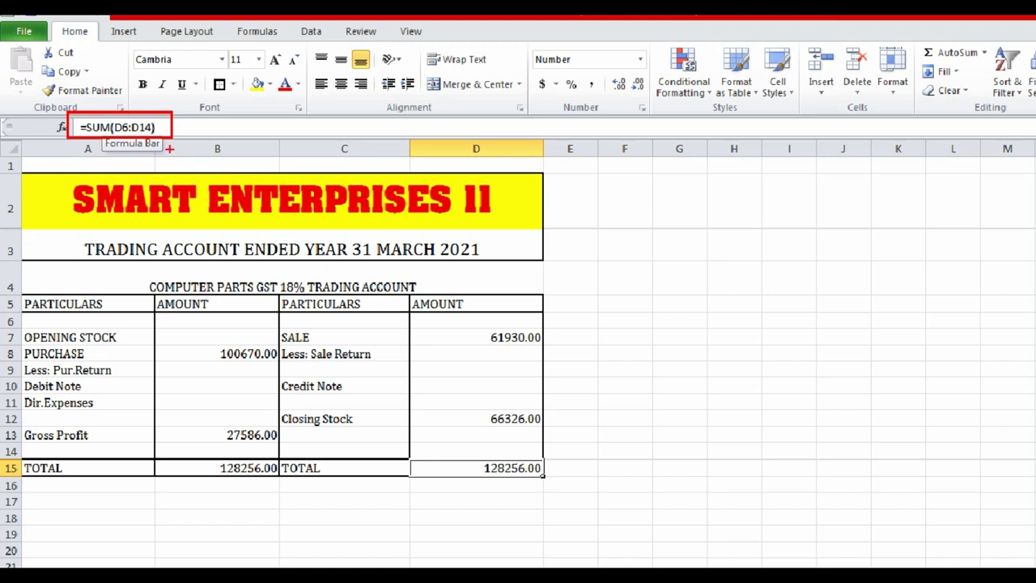
left_click_drag(169, 149, 489, 473)
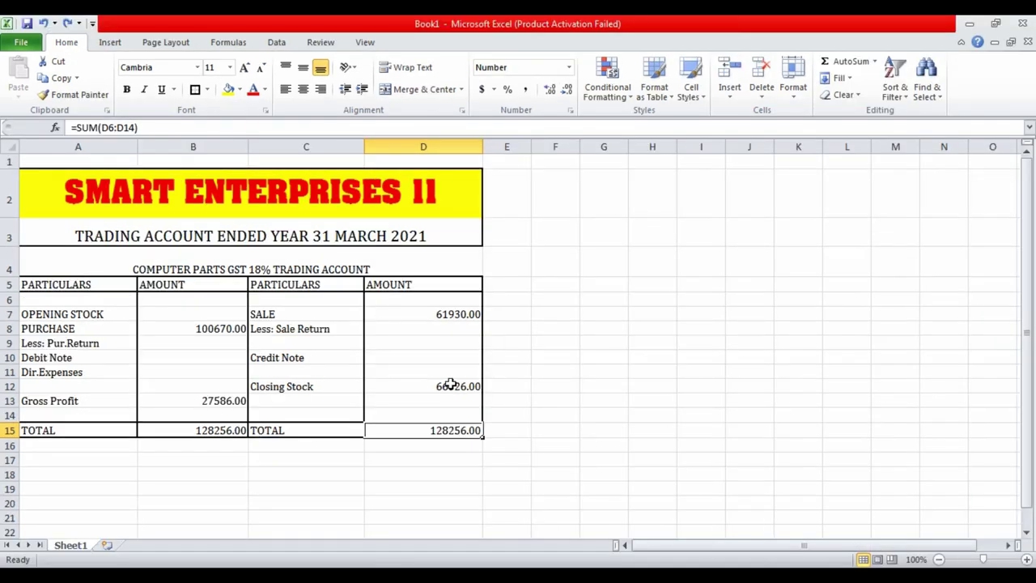
left_click(449, 386)
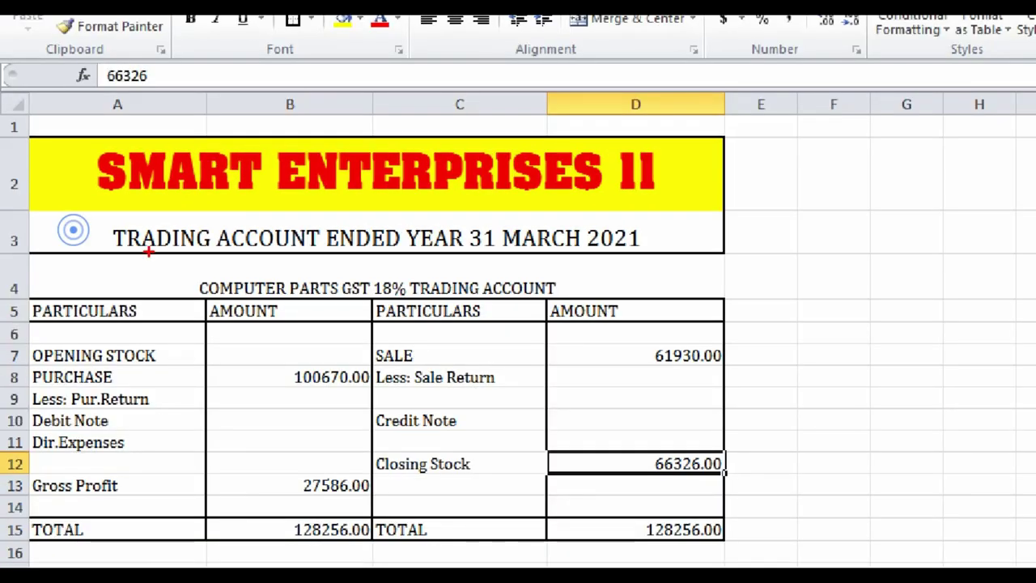
left_click_drag(150, 87, 615, 463)
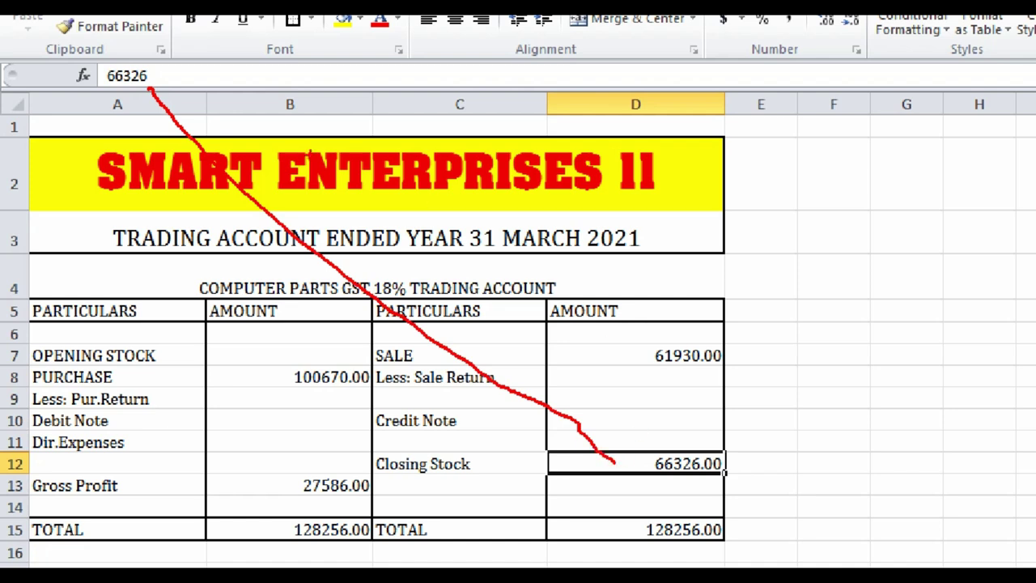
left_click_drag(66, 44, 208, 114)
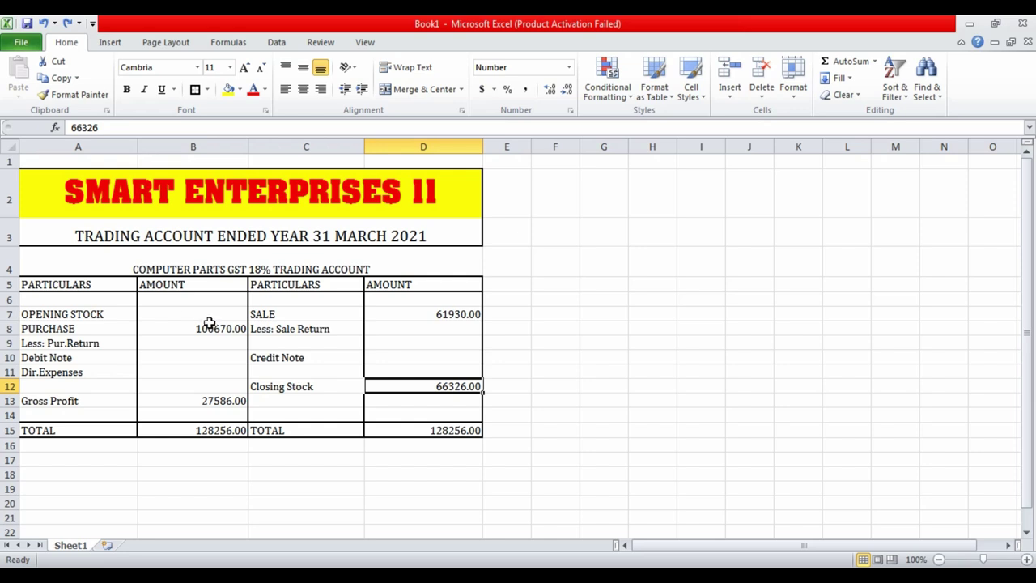
left_click(209, 325)
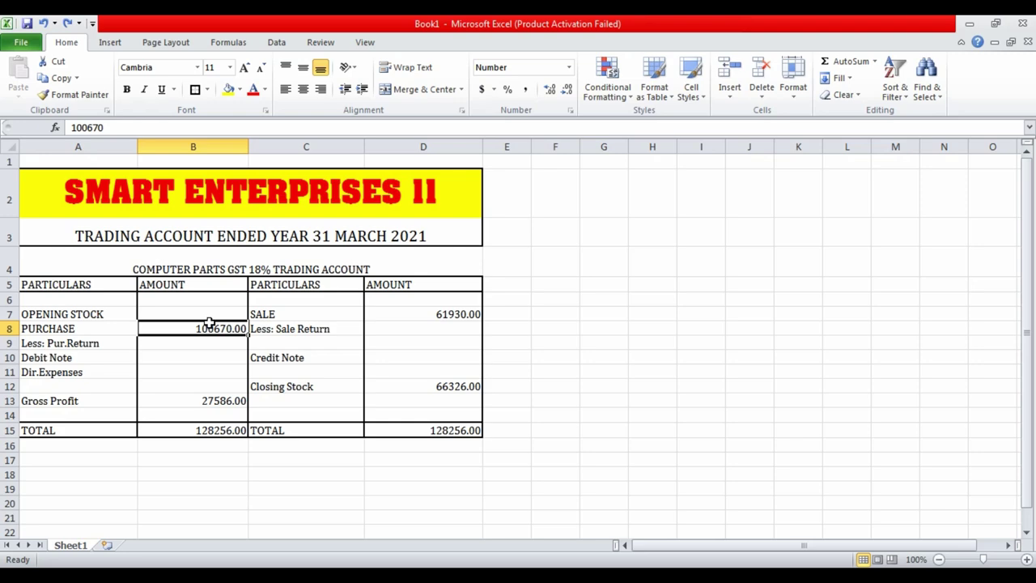
In Photo Viewer, page from the trading account photo to the 2p&l and 3balance formats.
key("alt+Tab")
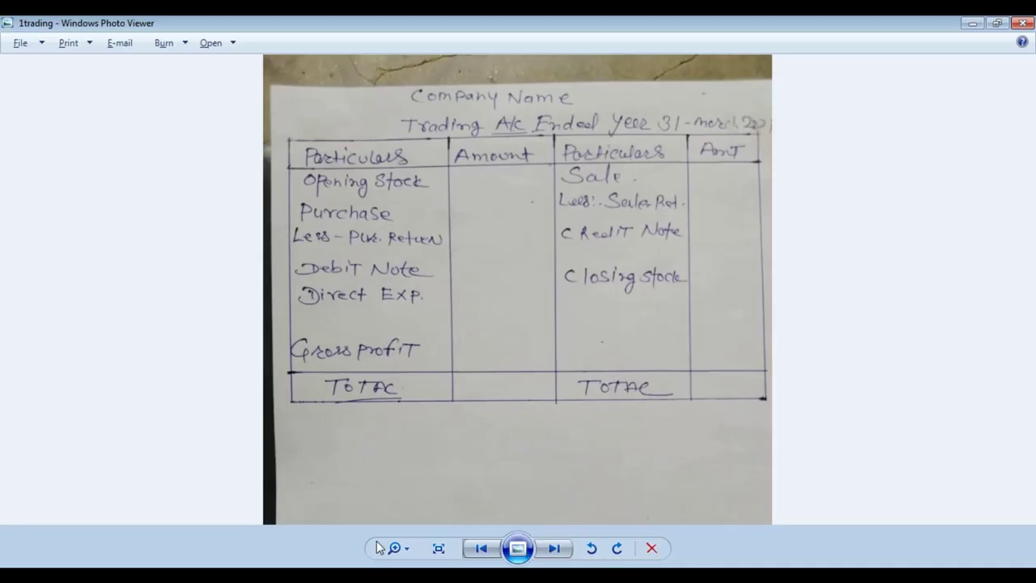
left_click(555, 548)
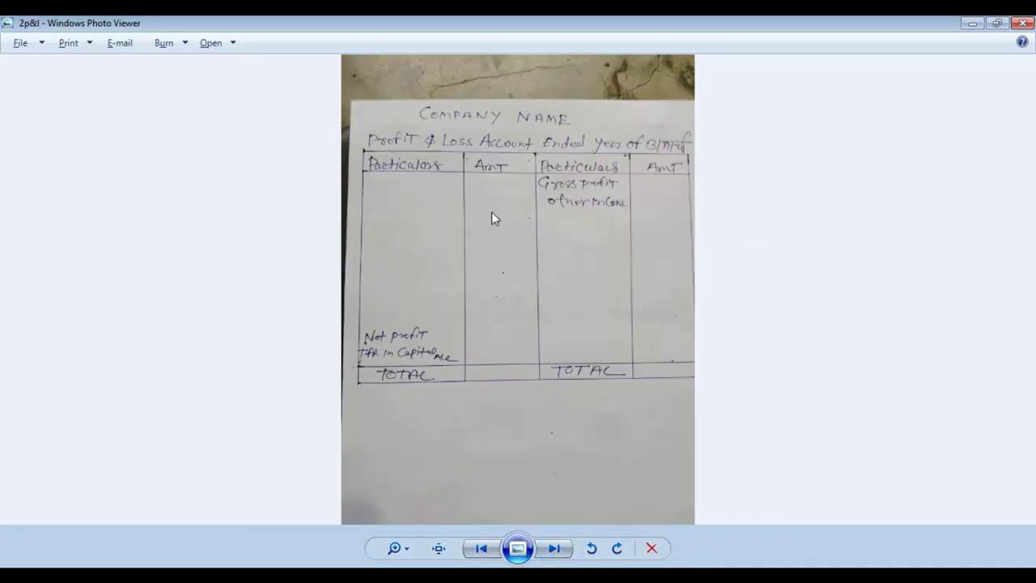
scroll(464, 150, "up", 1)
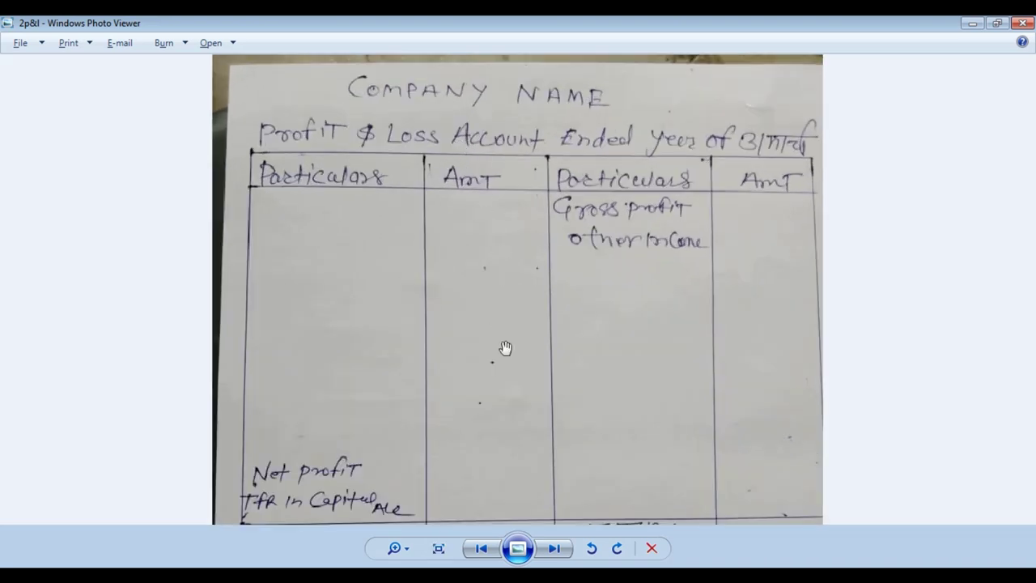
left_click(556, 549)
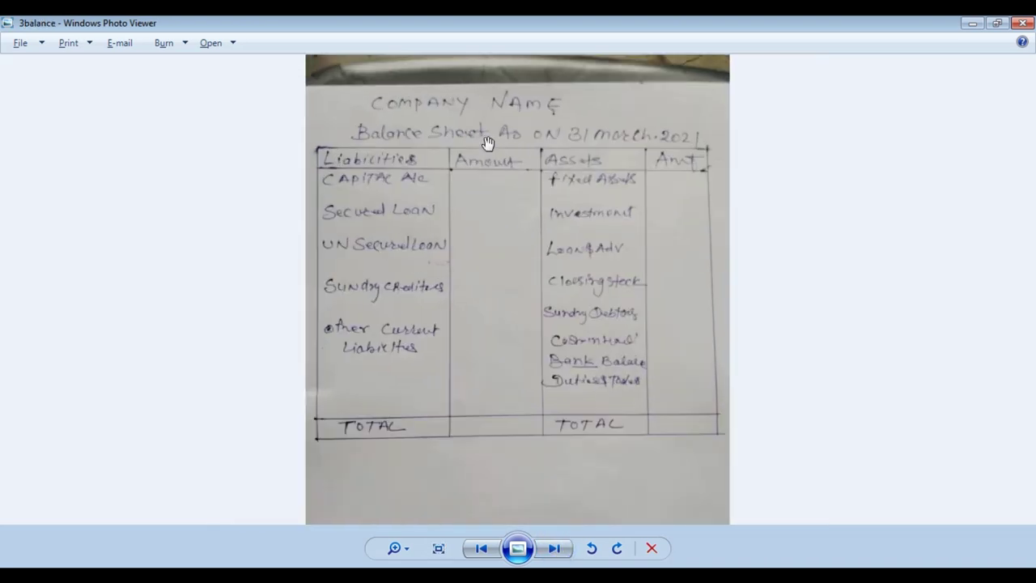